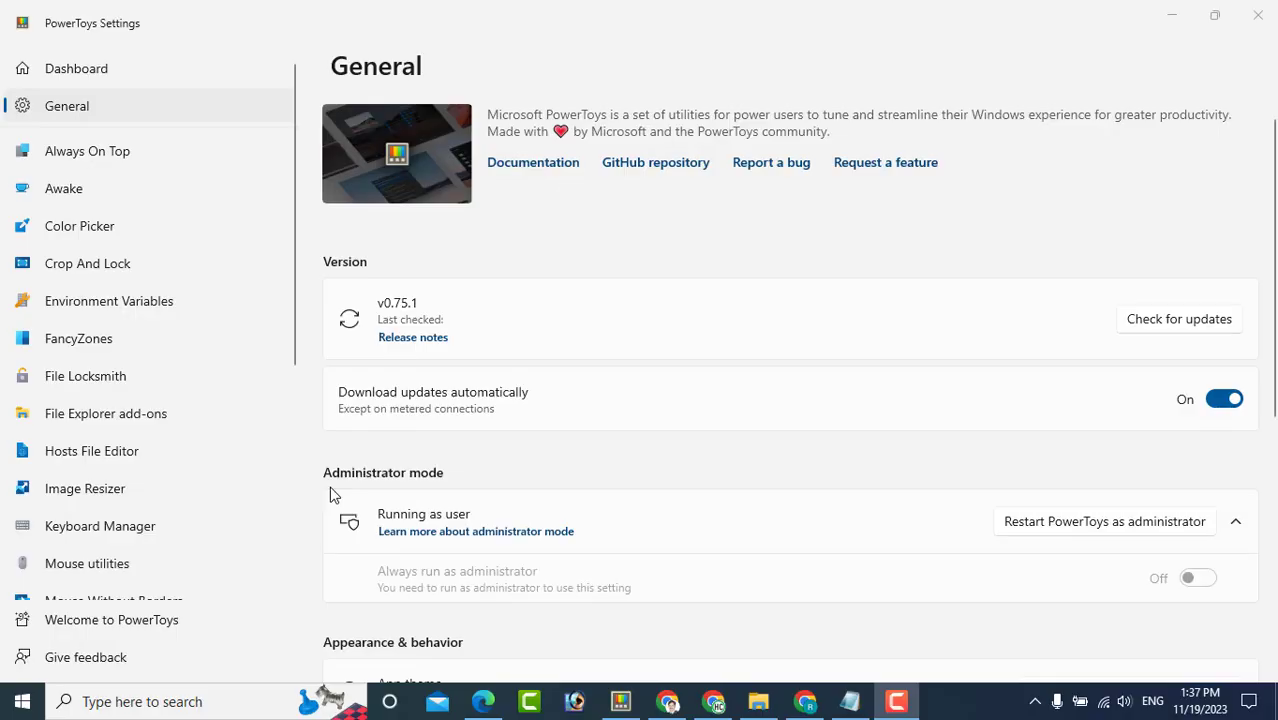
View the PowerToys installer in the New folder (2) downloads folder and minimize that window.
{"action": "left_click", "coordinate": [758, 704]}
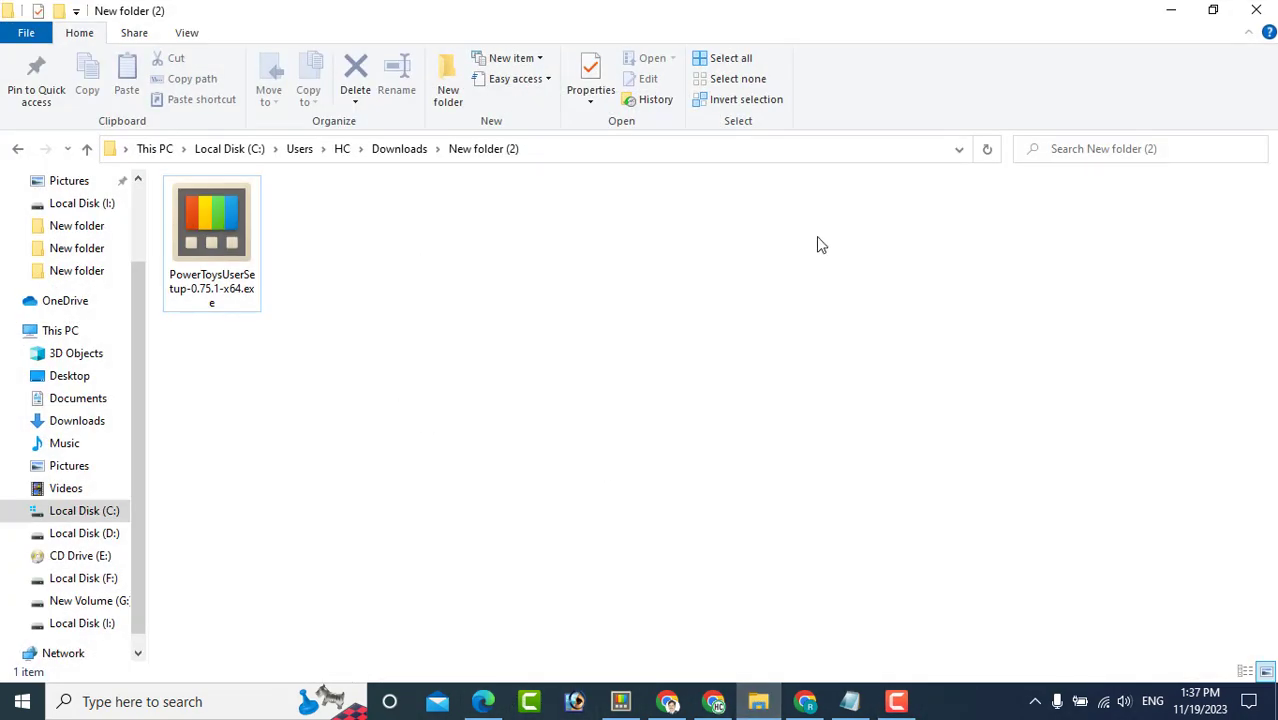
{"action": "left_click", "coordinate": [1176, 14]}
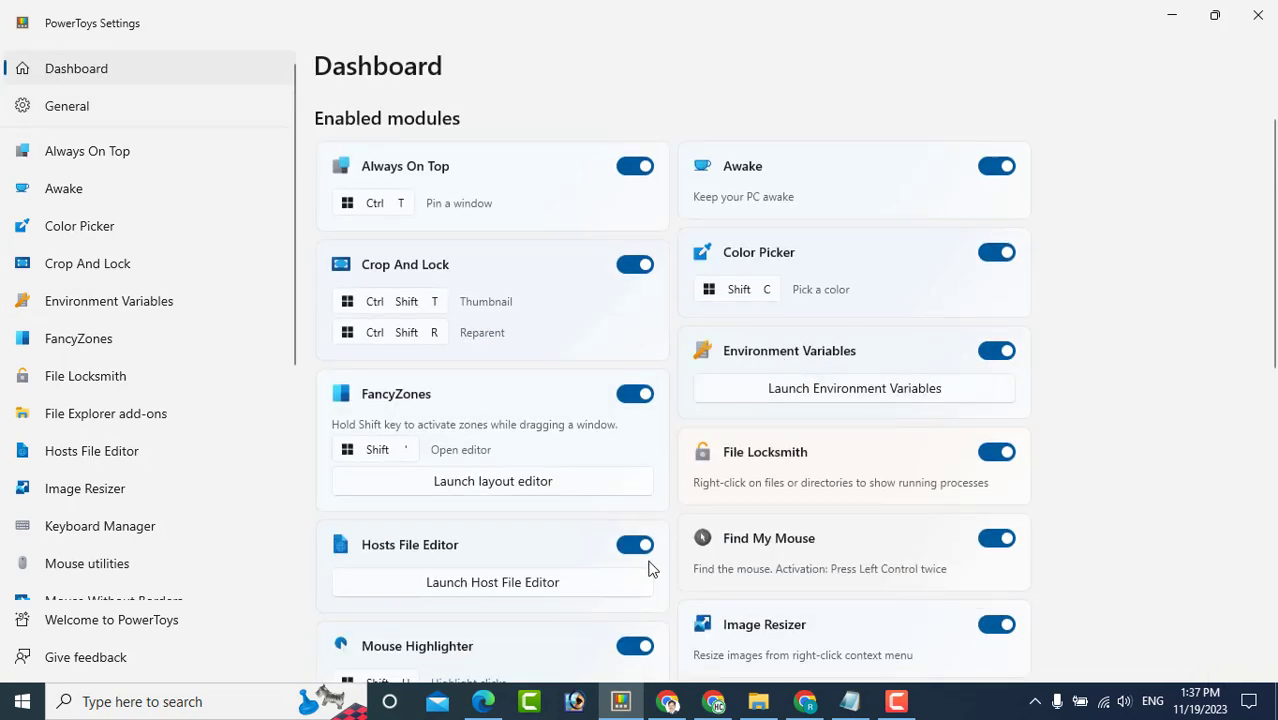
Review the enabled and disabled modules on the PowerToys Dashboard, and look through the General settings.
{"action": "scroll", "coordinate": [650, 565], "scroll_direction": "down", "scroll_amount": 3}
{"action": "scroll", "coordinate": [647, 577], "scroll_direction": "down", "scroll_amount": 3}
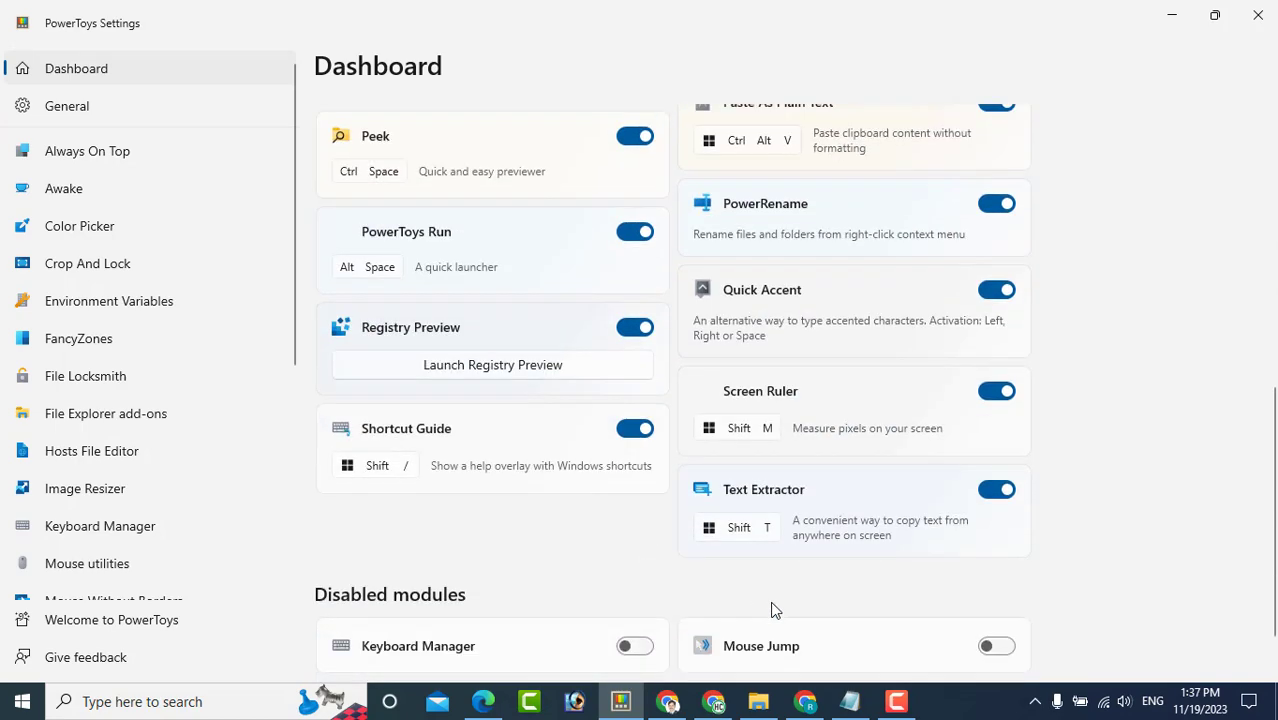
{"action": "scroll", "coordinate": [770, 618], "scroll_direction": "down", "scroll_amount": 1}
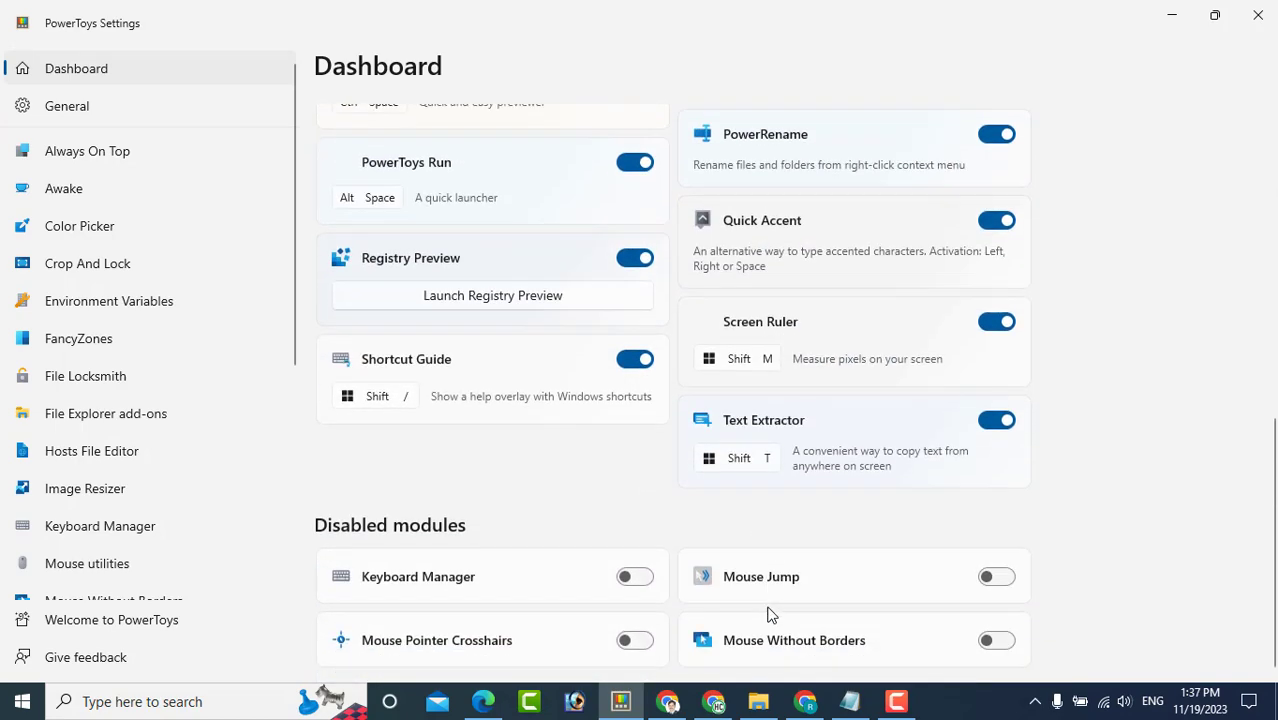
{"action": "scroll", "coordinate": [770, 614], "scroll_direction": "up", "scroll_amount": 3}
{"action": "scroll", "coordinate": [770, 614], "scroll_direction": "up", "scroll_amount": 5}
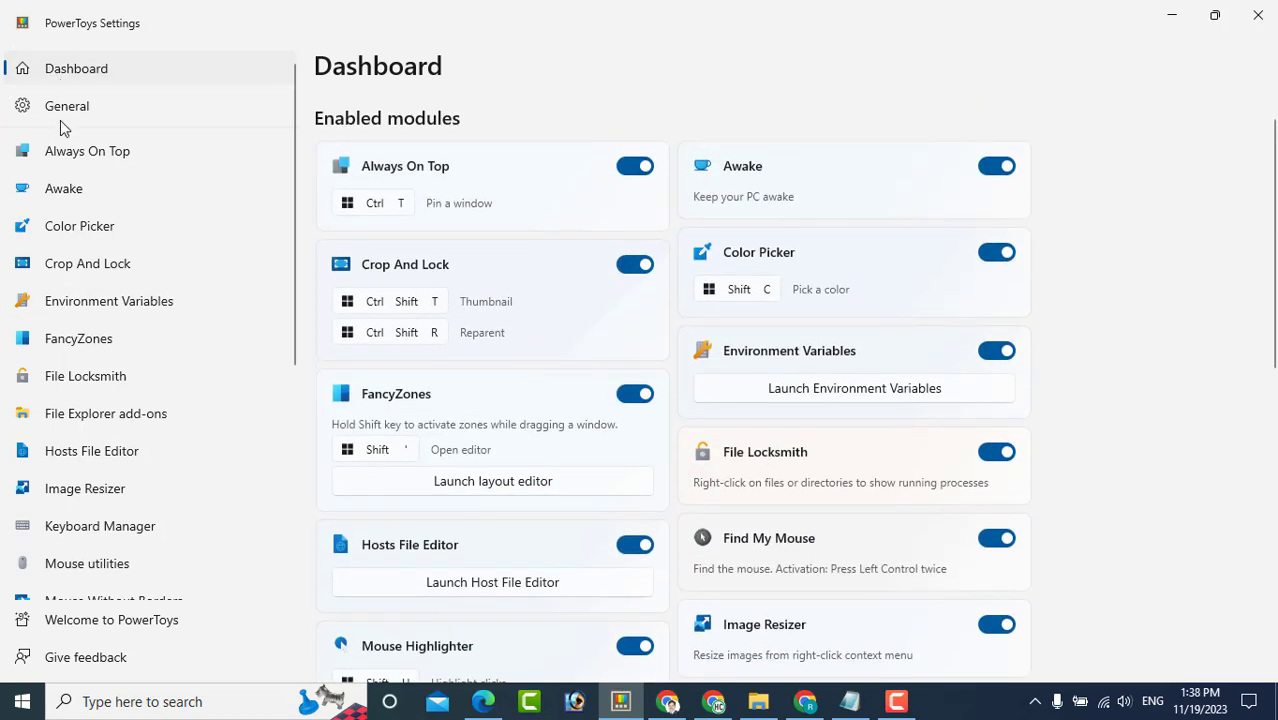
{"action": "left_click", "coordinate": [68, 108]}
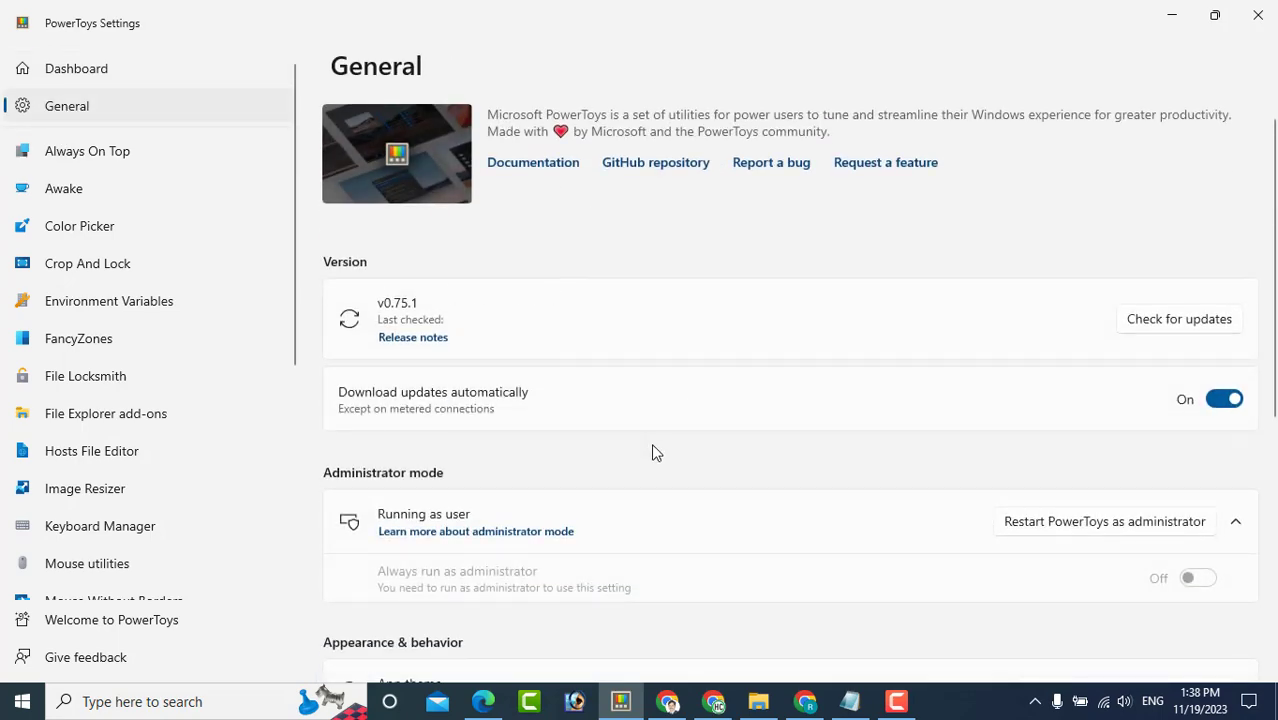
{"action": "scroll", "coordinate": [651, 448], "scroll_direction": "down", "scroll_amount": 5}
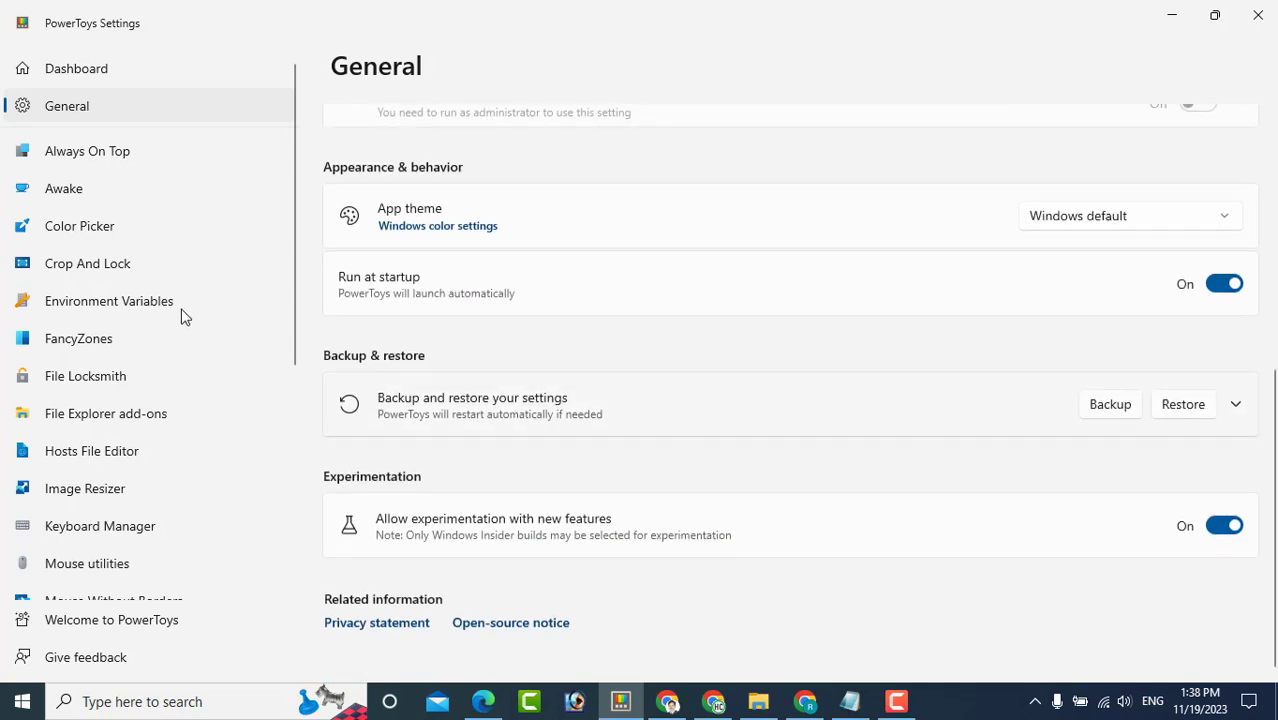
Show the Always On Top settings in a smaller, repositioned window and pin that window on top.
{"action": "left_click", "coordinate": [104, 163]}
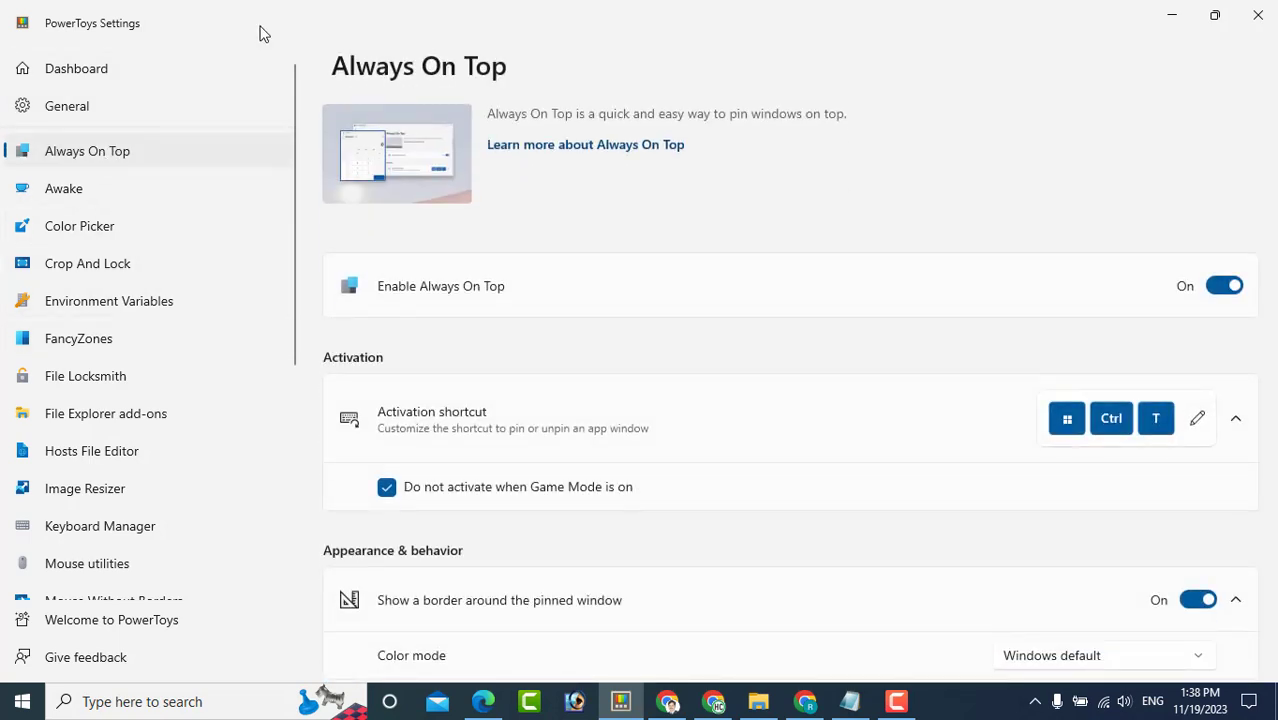
{"action": "double_click", "coordinate": [311, 19]}
{"action": "left_click_drag", "start_coordinate": [742, 43], "coordinate": [391, 48]}
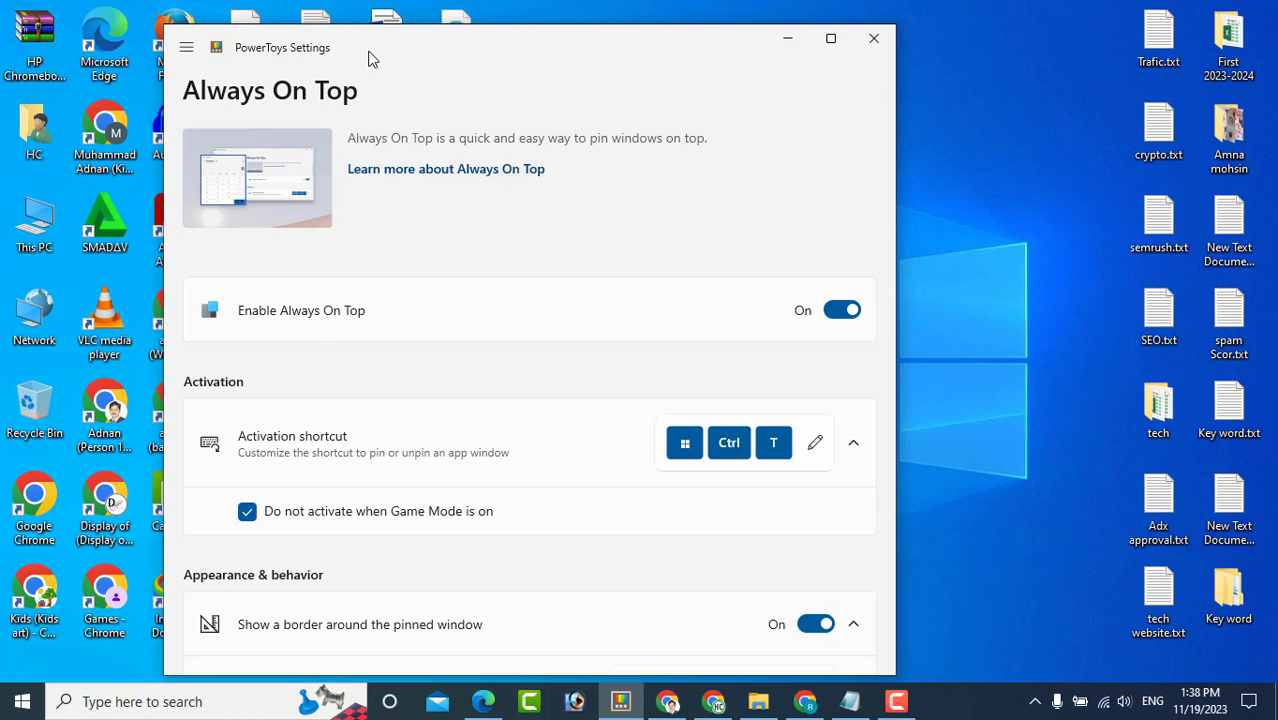
{"action": "key", "text": "super+ctrl+t"}
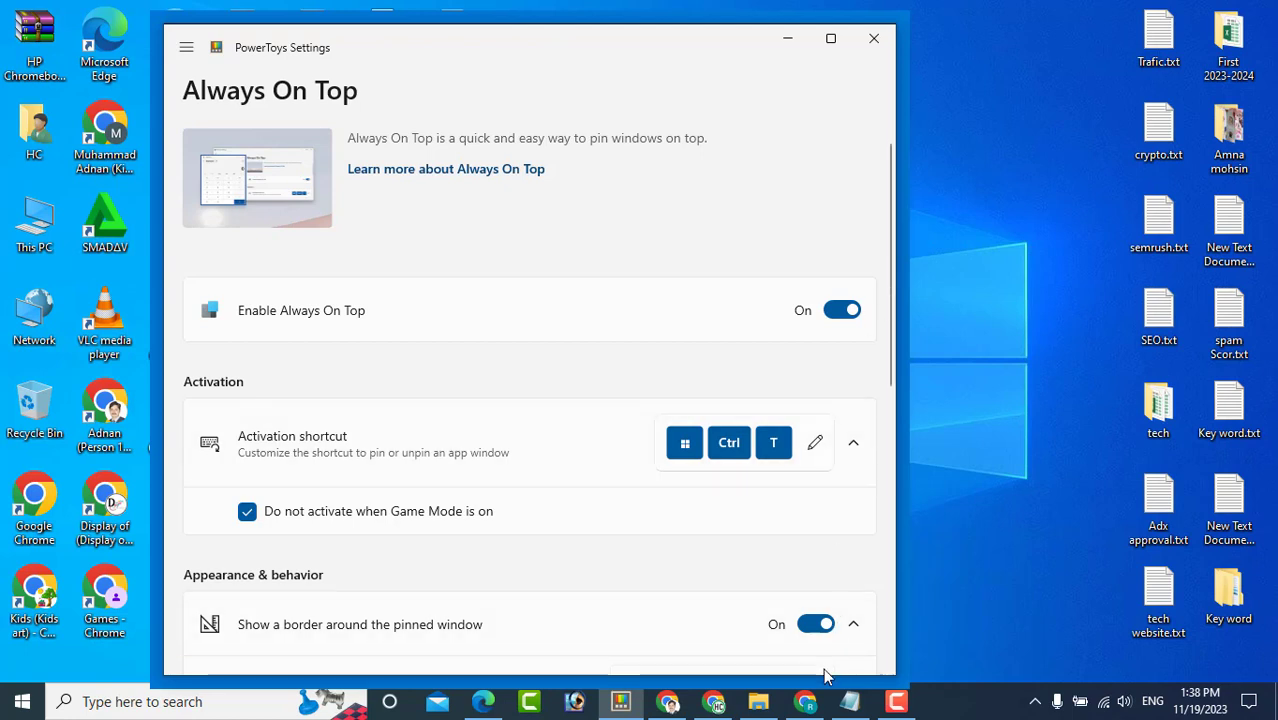
Bring up an empty Notepad window and move it and the pinned settings window so that they overlap.
{"action": "left_click", "coordinate": [848, 705]}
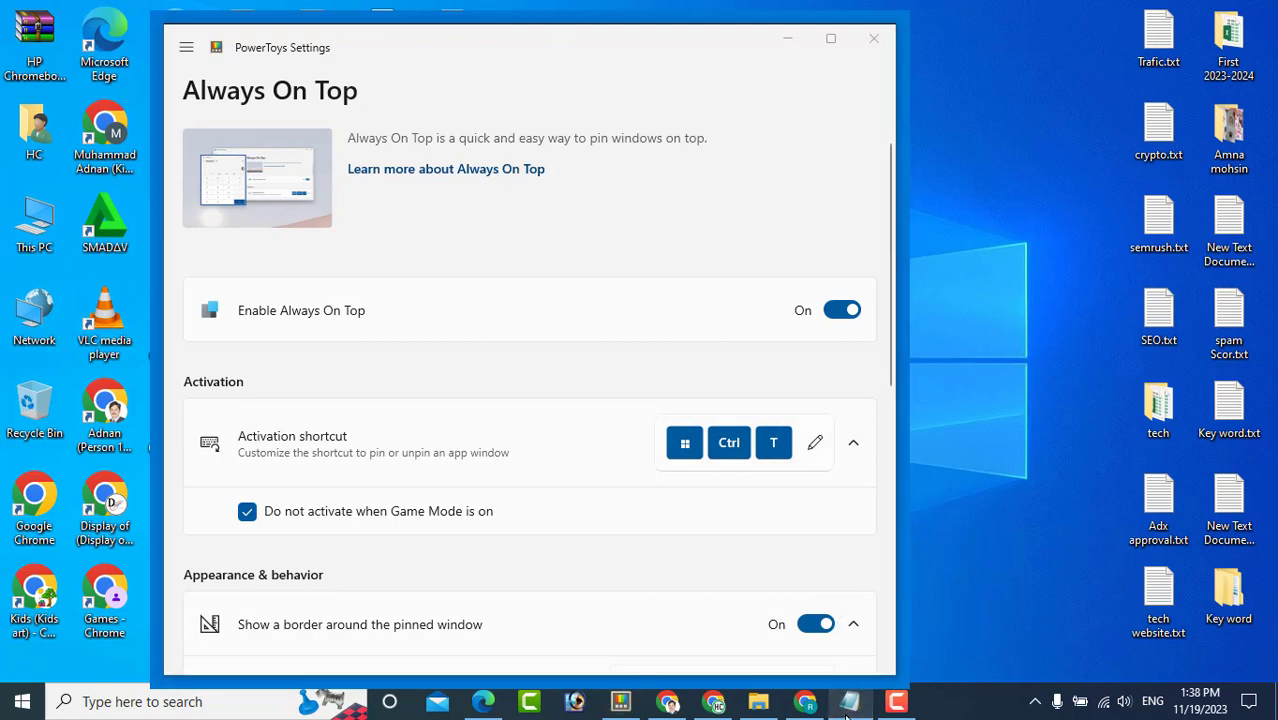
{"action": "left_click_drag", "start_coordinate": [590, 38], "coordinate": [843, 73]}
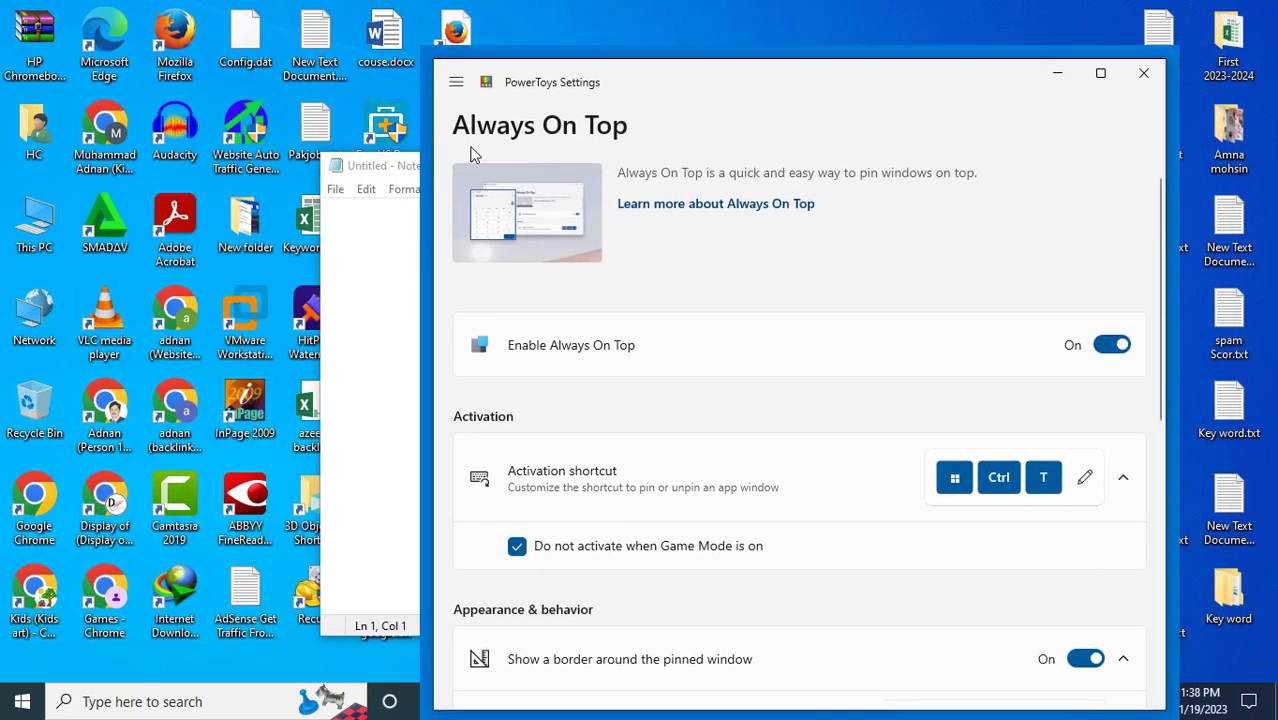
{"action": "left_click_drag", "start_coordinate": [371, 172], "coordinate": [102, 120]}
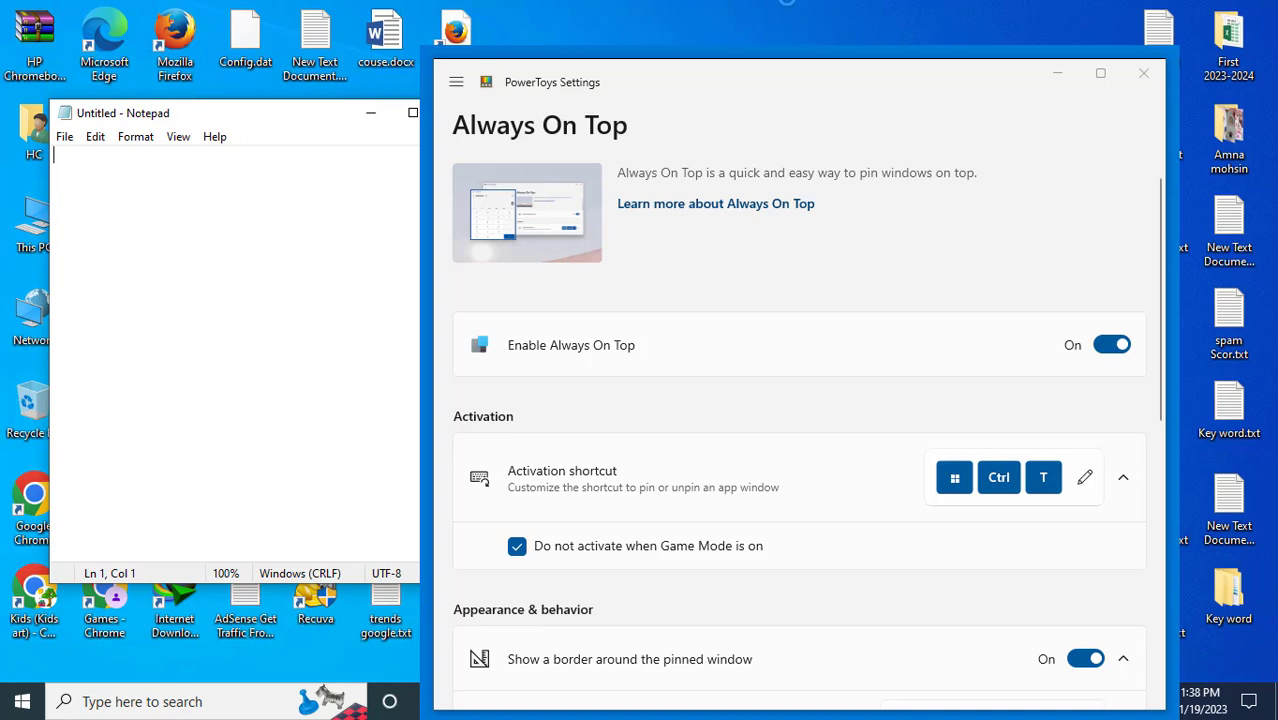
{"action": "left_click_drag", "start_coordinate": [812, 84], "coordinate": [657, 47]}
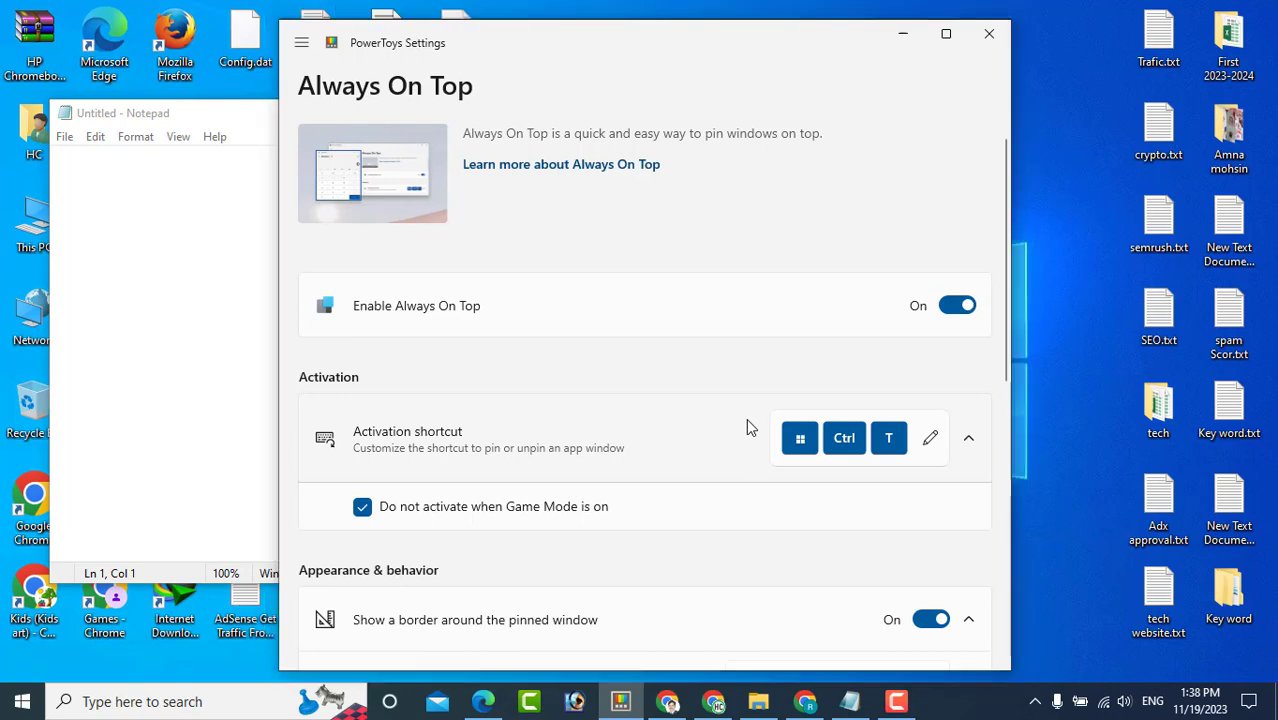
Bring Notepad in front of the unpinned settings window and close it, then maximize the settings window.
{"action": "double_click", "coordinate": [214, 114]}
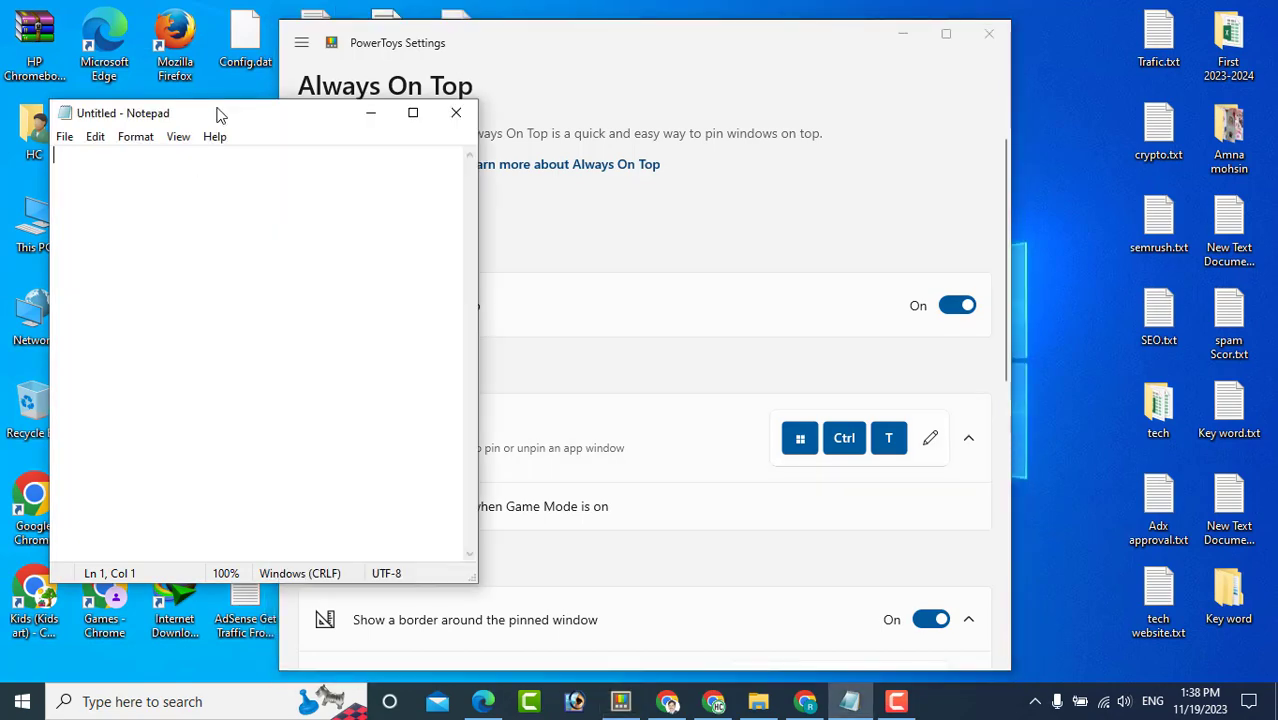
{"action": "left_click", "coordinate": [1256, 10]}
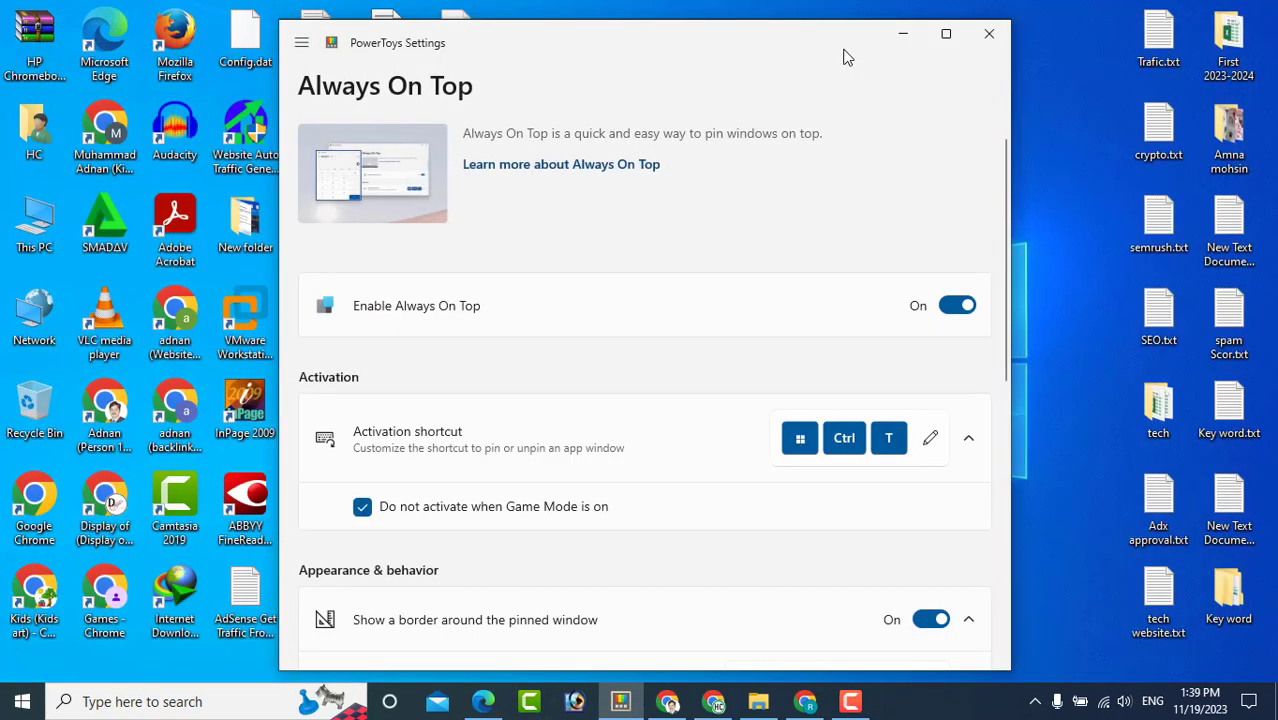
{"action": "double_click", "coordinate": [845, 54]}
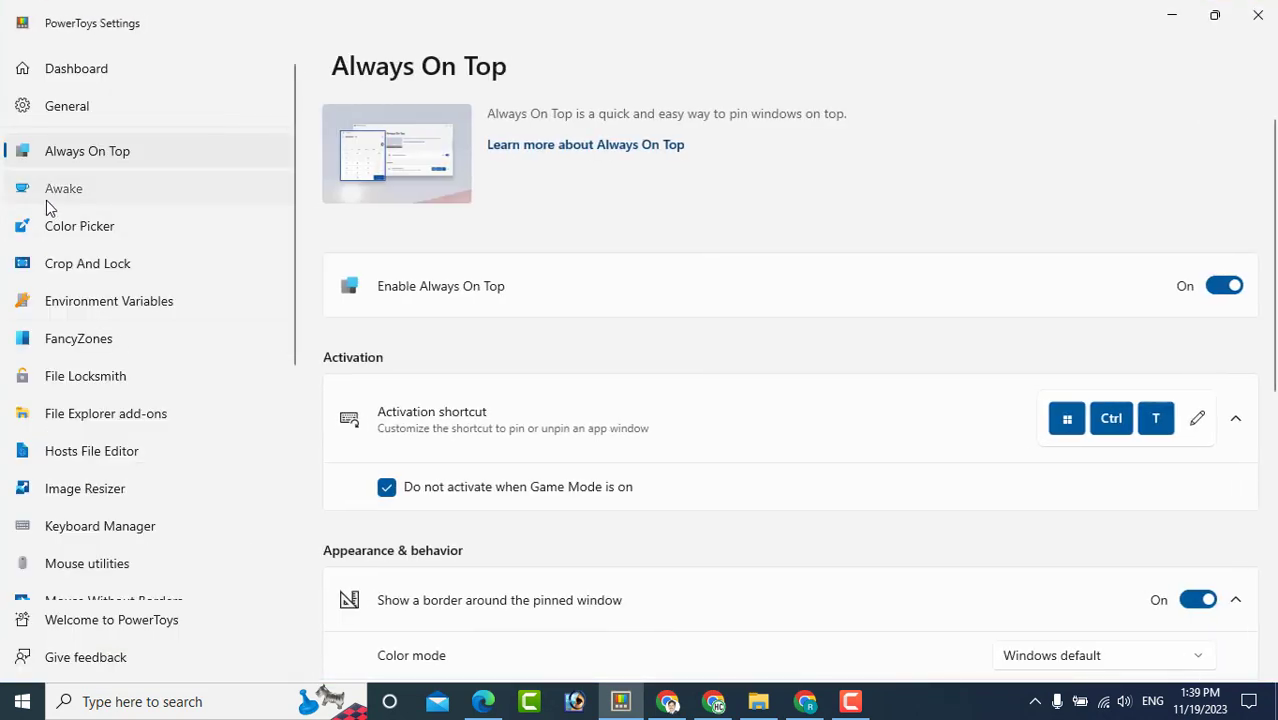
Try the Awake mode Keep awake for a time interval, and set the mode to Keep awake until expiration.
{"action": "left_click", "coordinate": [52, 204]}
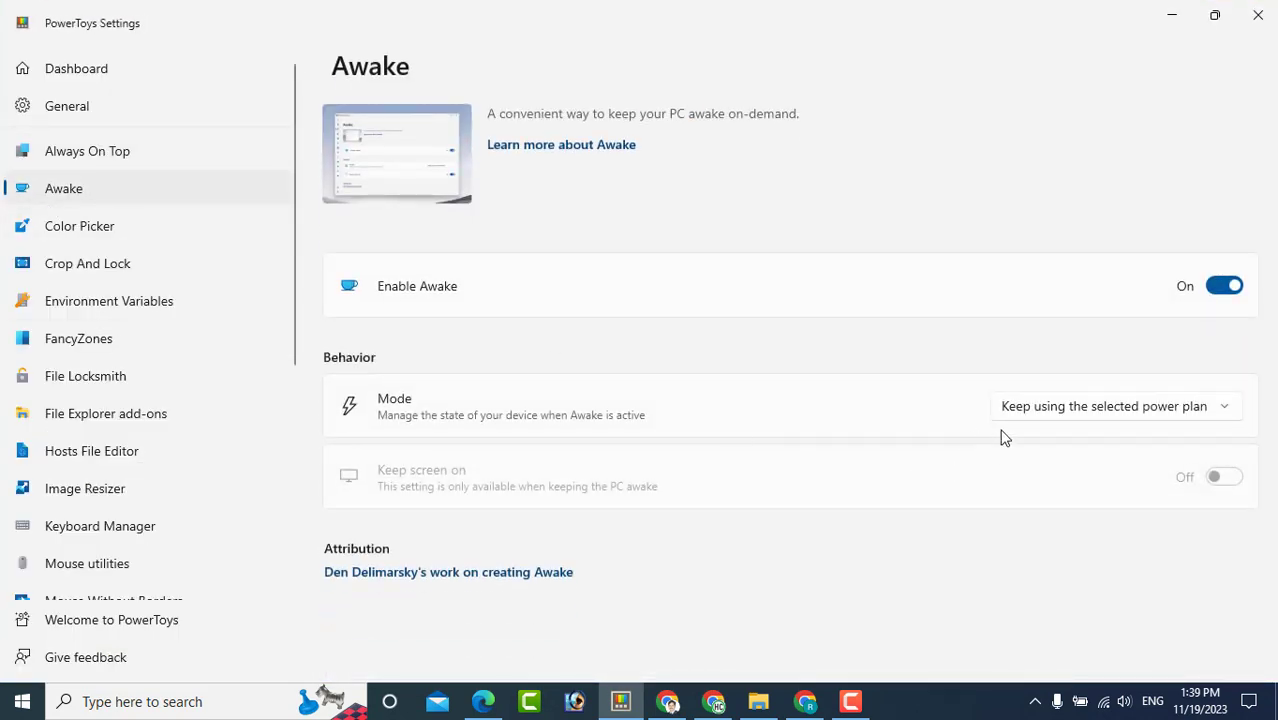
{"action": "left_click", "coordinate": [1078, 406]}
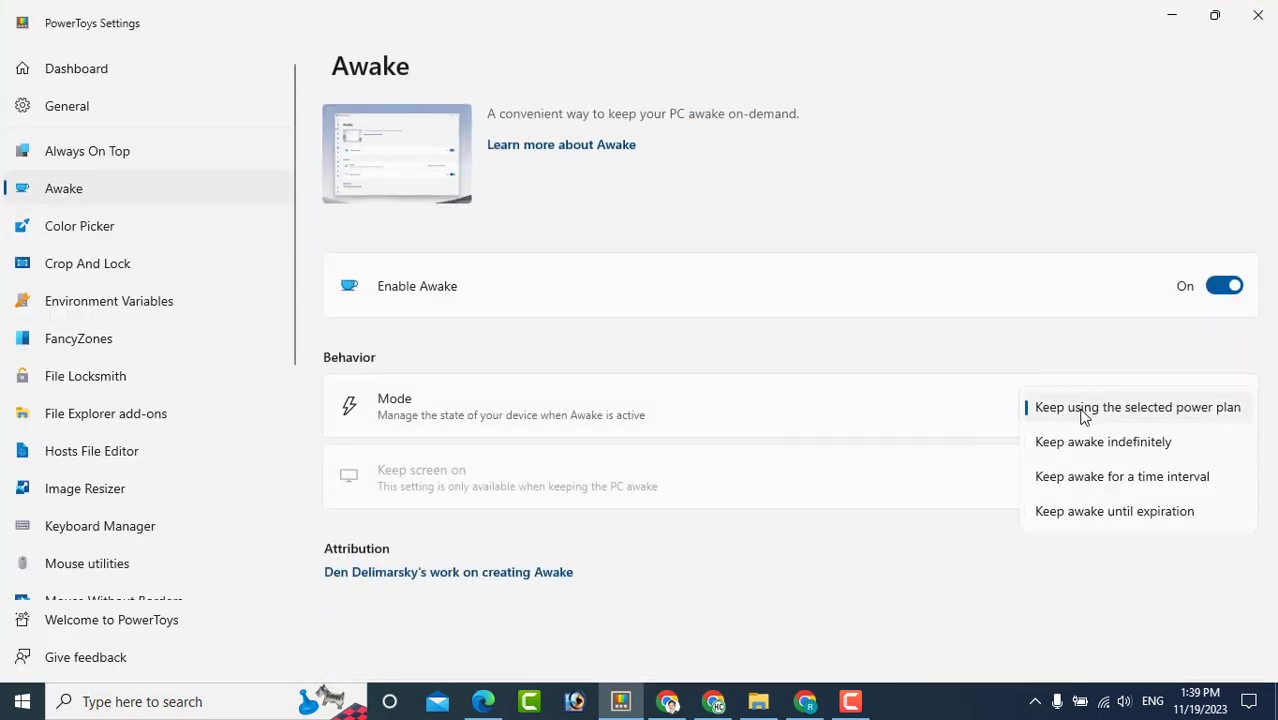
{"action": "left_click", "coordinate": [1121, 490]}
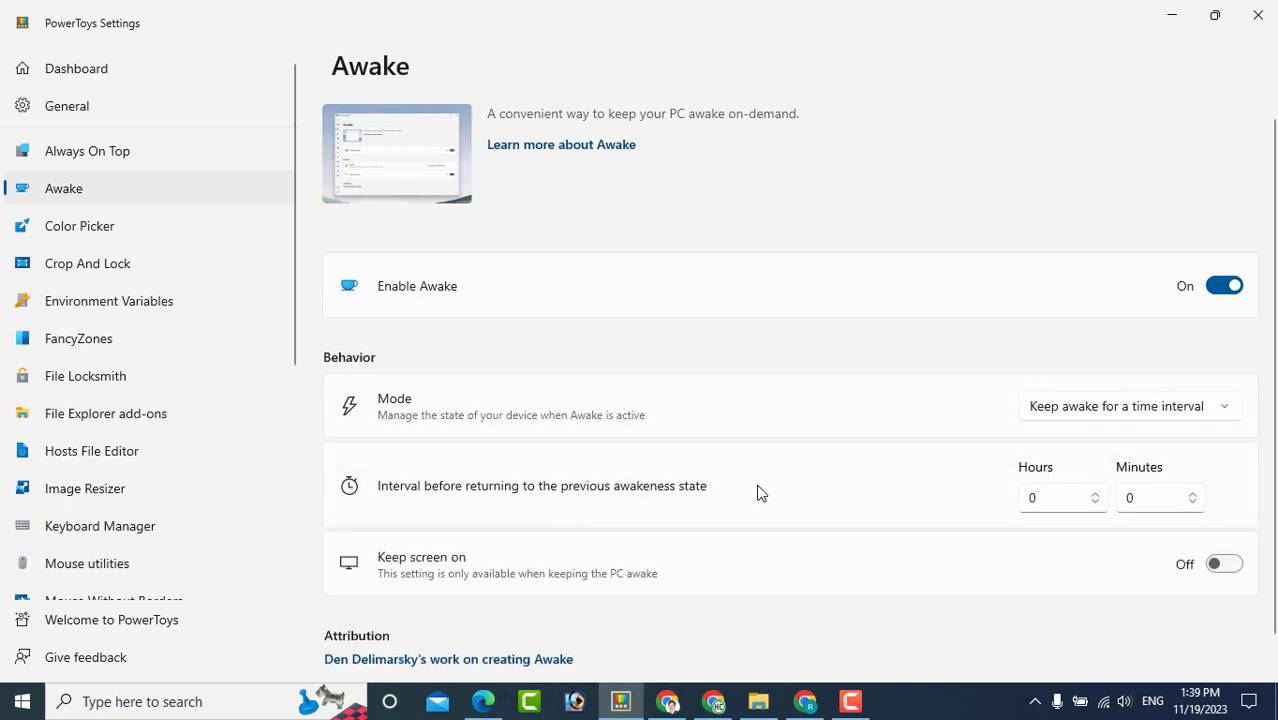
{"action": "left_click", "coordinate": [1100, 416]}
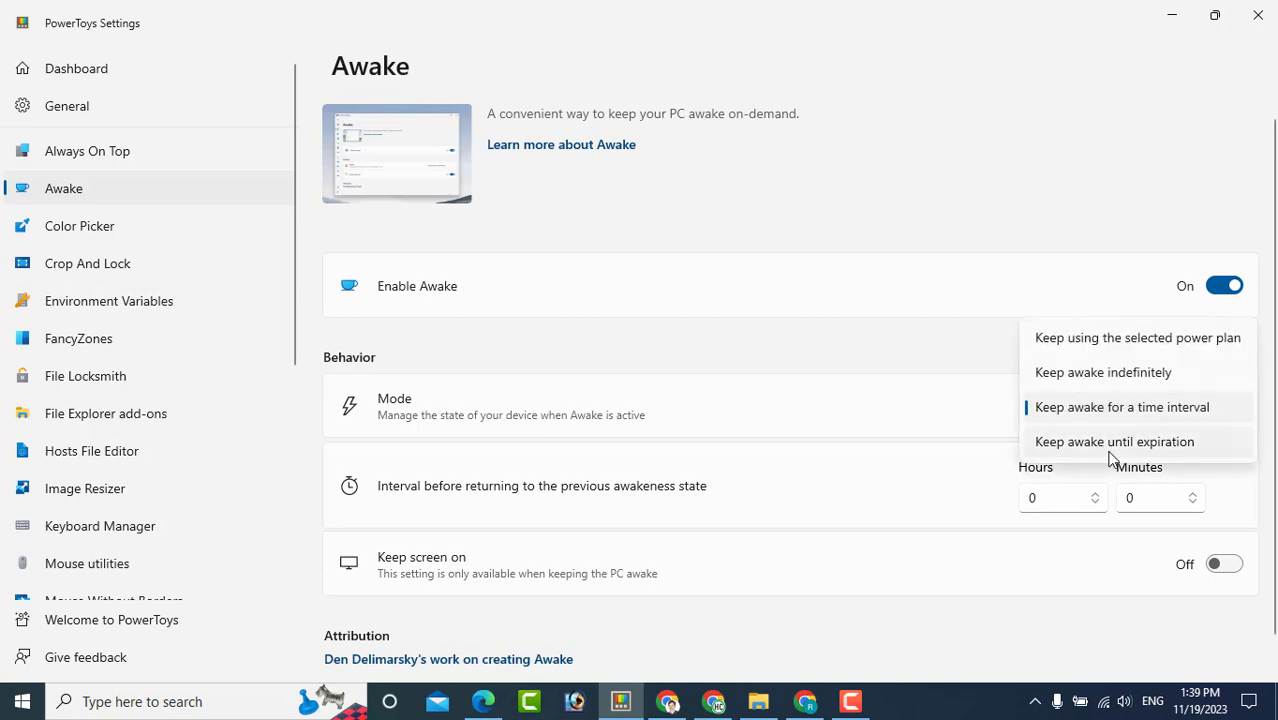
{"action": "left_click", "coordinate": [1110, 447]}
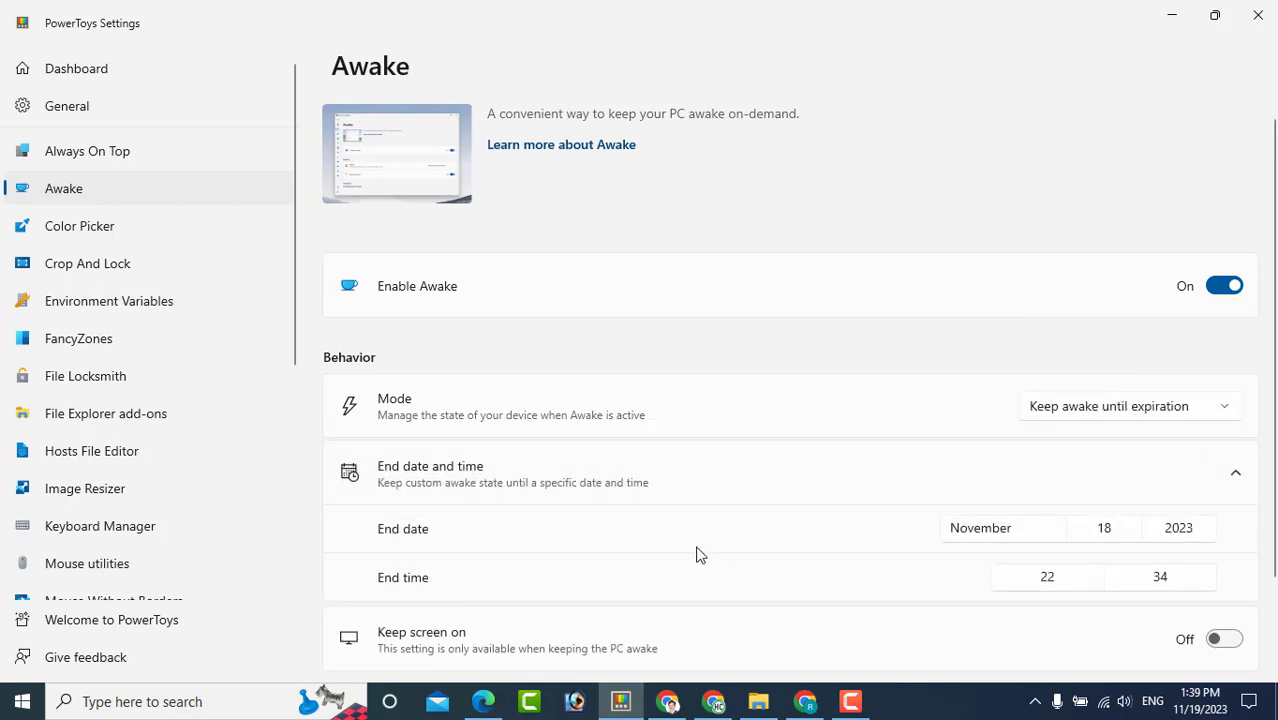
Show the Color Picker settings, activate the picker over the screen to read a color, and dismiss it.
{"action": "left_click", "coordinate": [132, 227]}
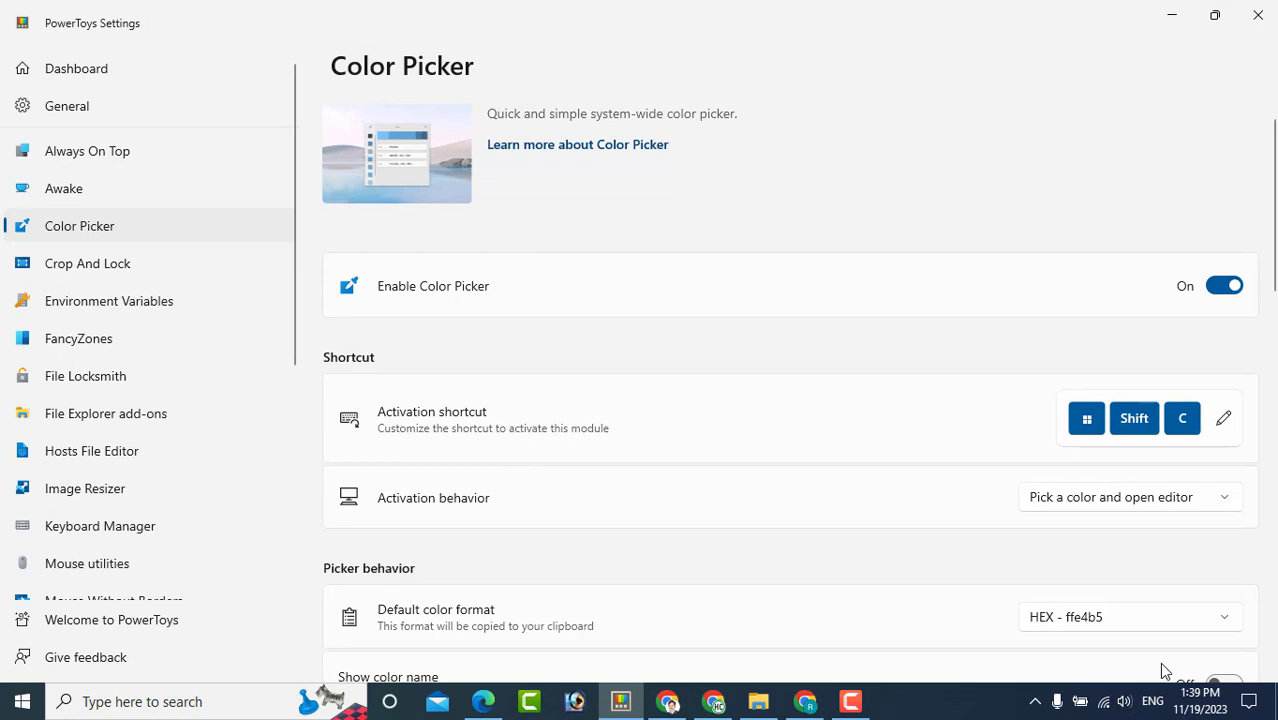
{"action": "key", "text": "super+shift+c"}
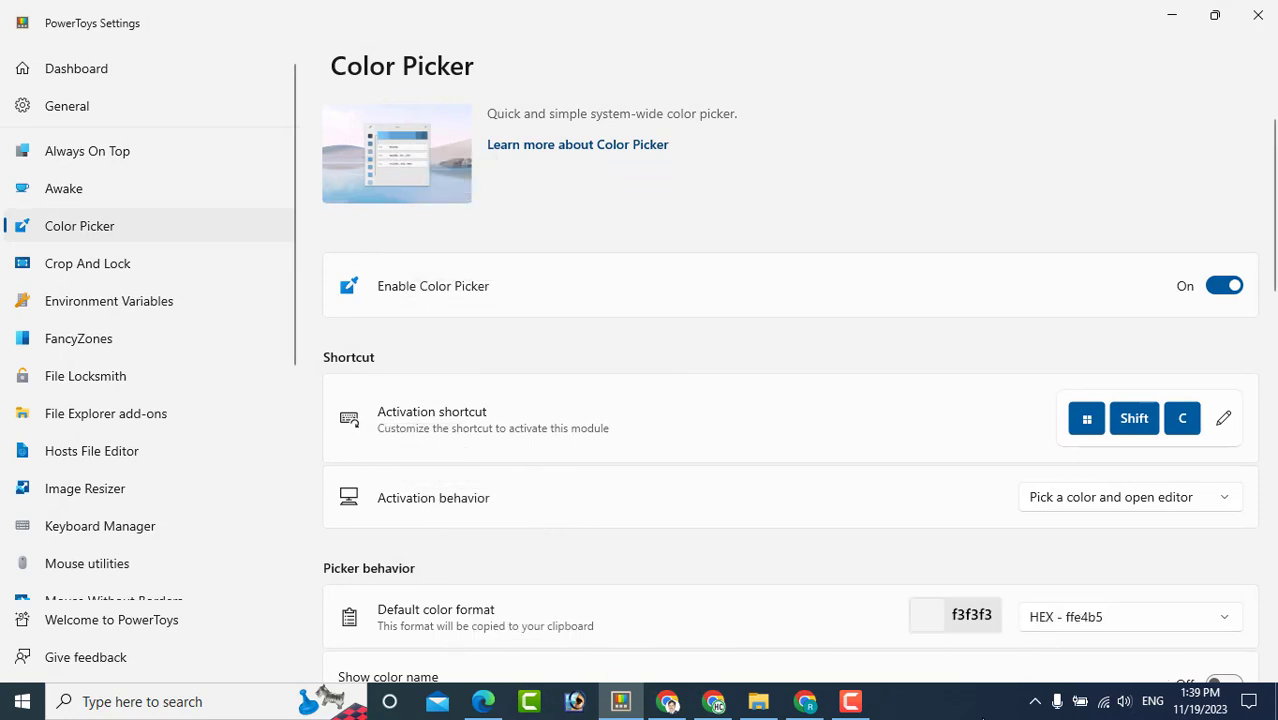
{"action": "key", "text": "Escape"}
{"action": "mouse_move", "coordinate": [848, 708]}
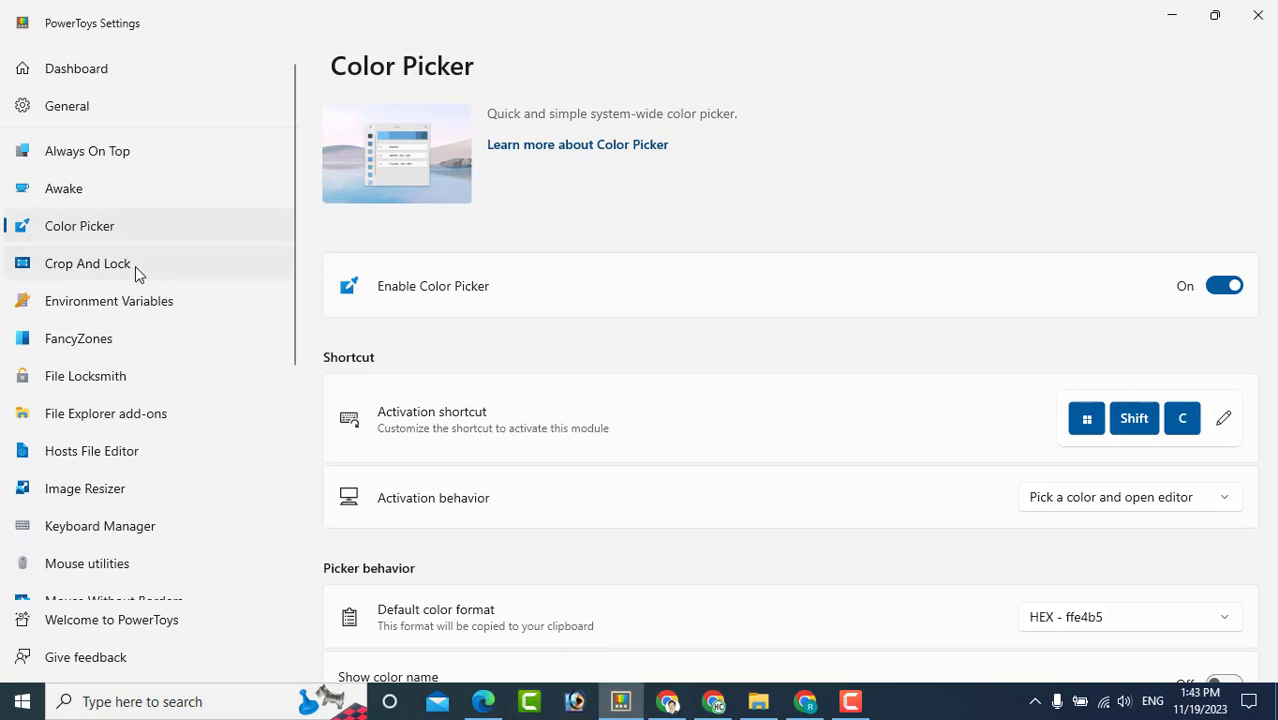
Create a Crop And Lock thumbnail of the header area of its settings page, reposition the thumbnail and close it.
{"action": "left_click", "coordinate": [137, 266]}
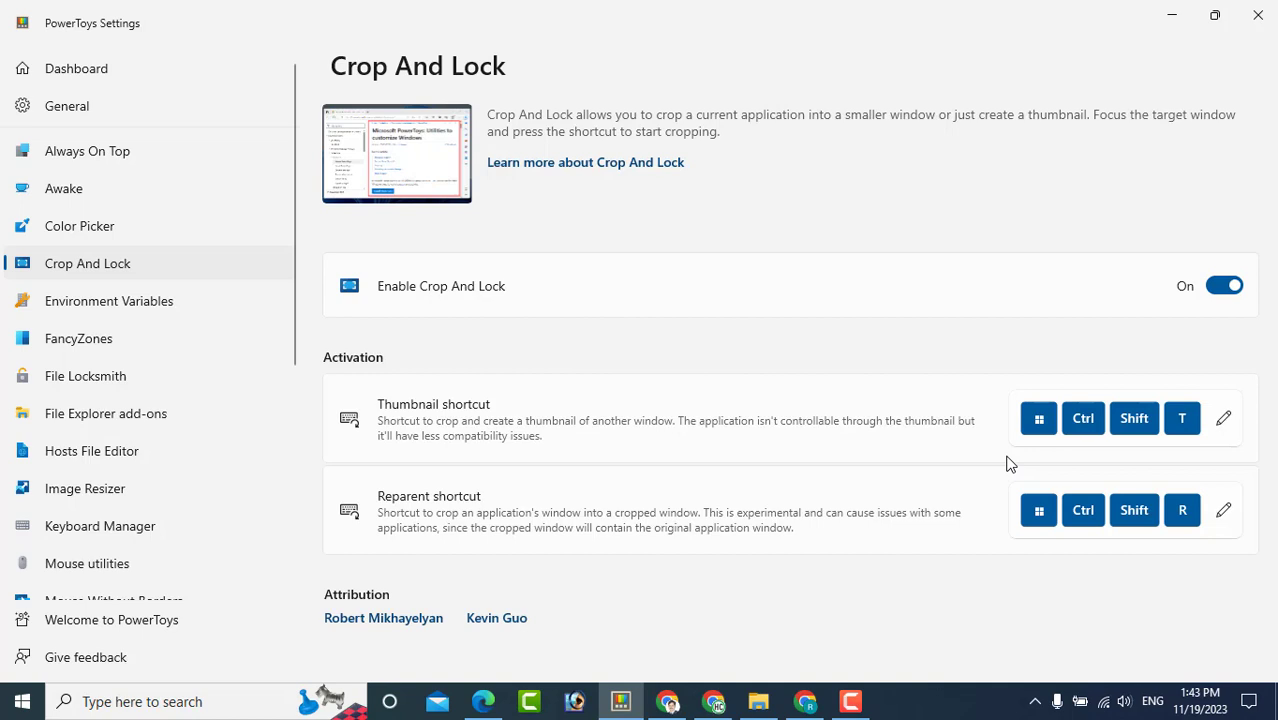
{"action": "key", "text": "super+ctrl+shift+t"}
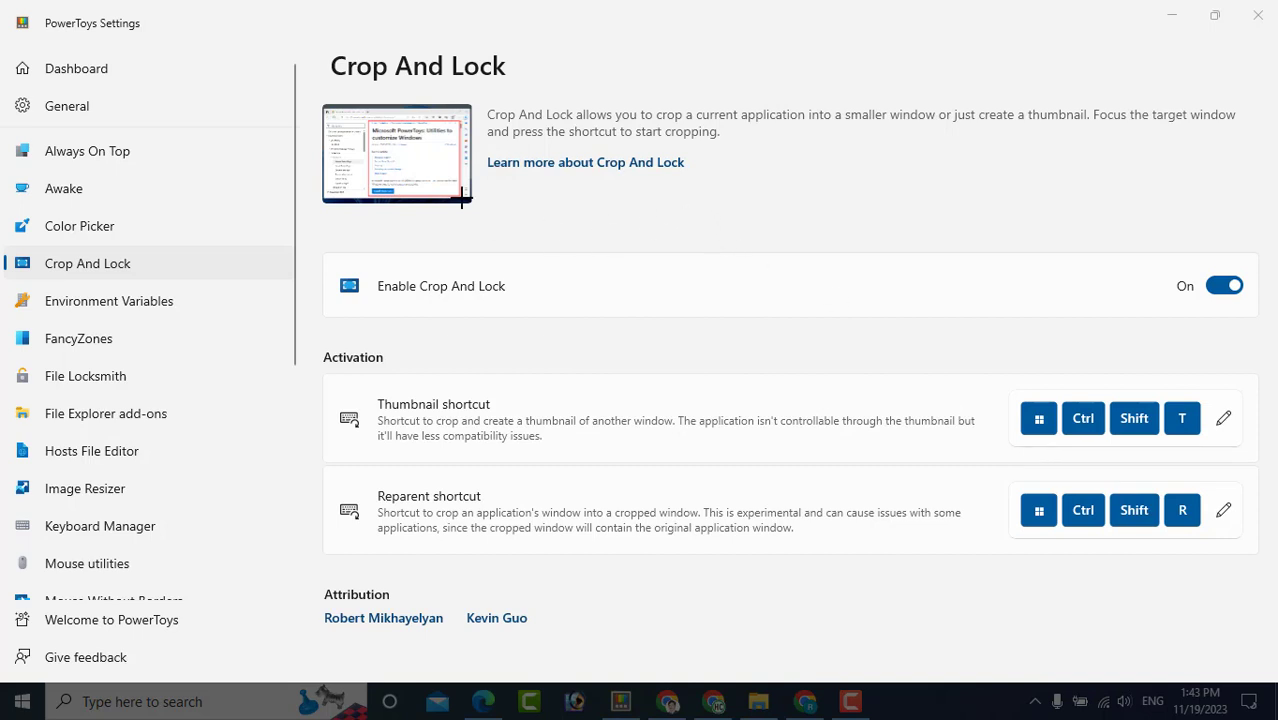
{"action": "left_click_drag", "start_coordinate": [306, 25], "coordinate": [1246, 229]}
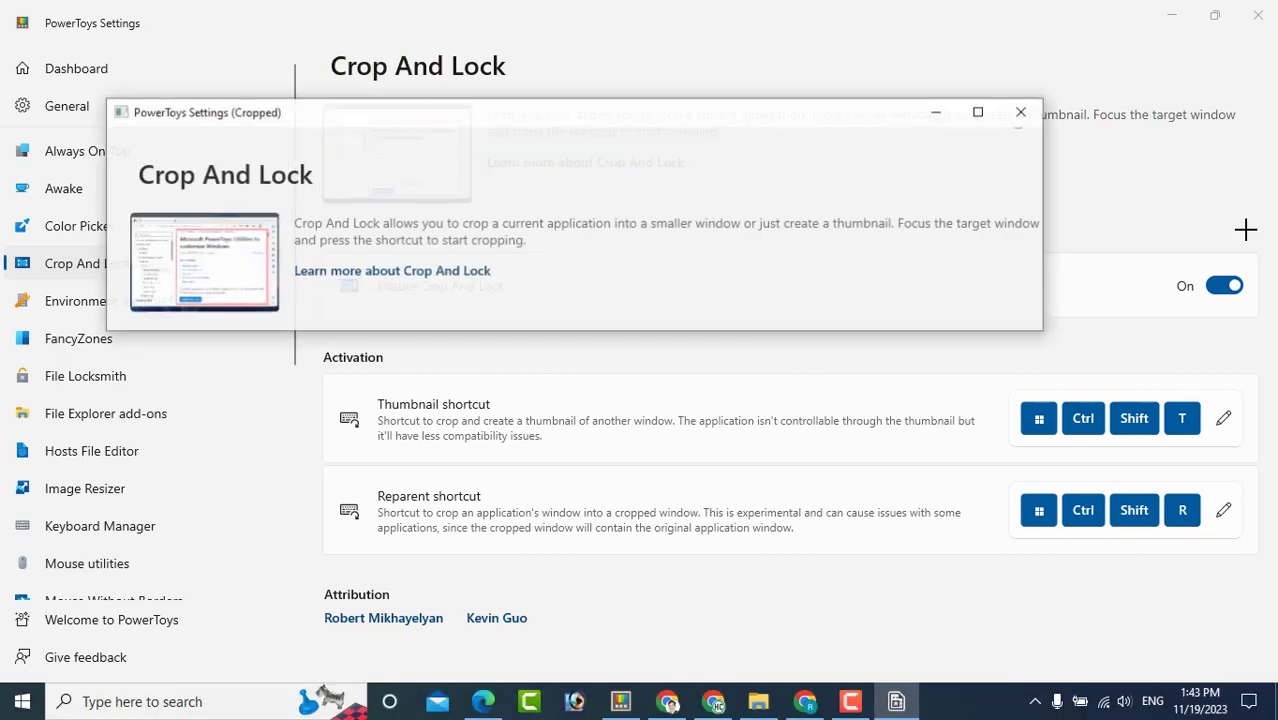
{"action": "left_click_drag", "start_coordinate": [471, 120], "coordinate": [372, 131]}
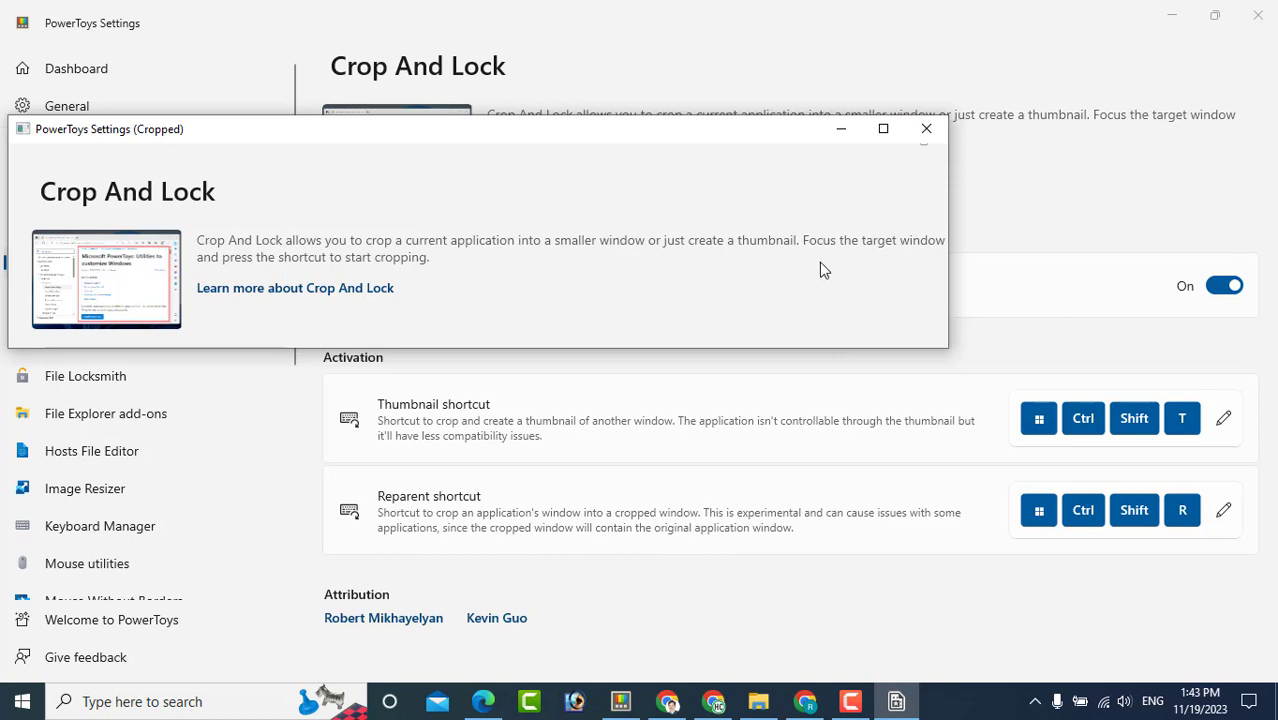
{"action": "left_click", "coordinate": [926, 130]}
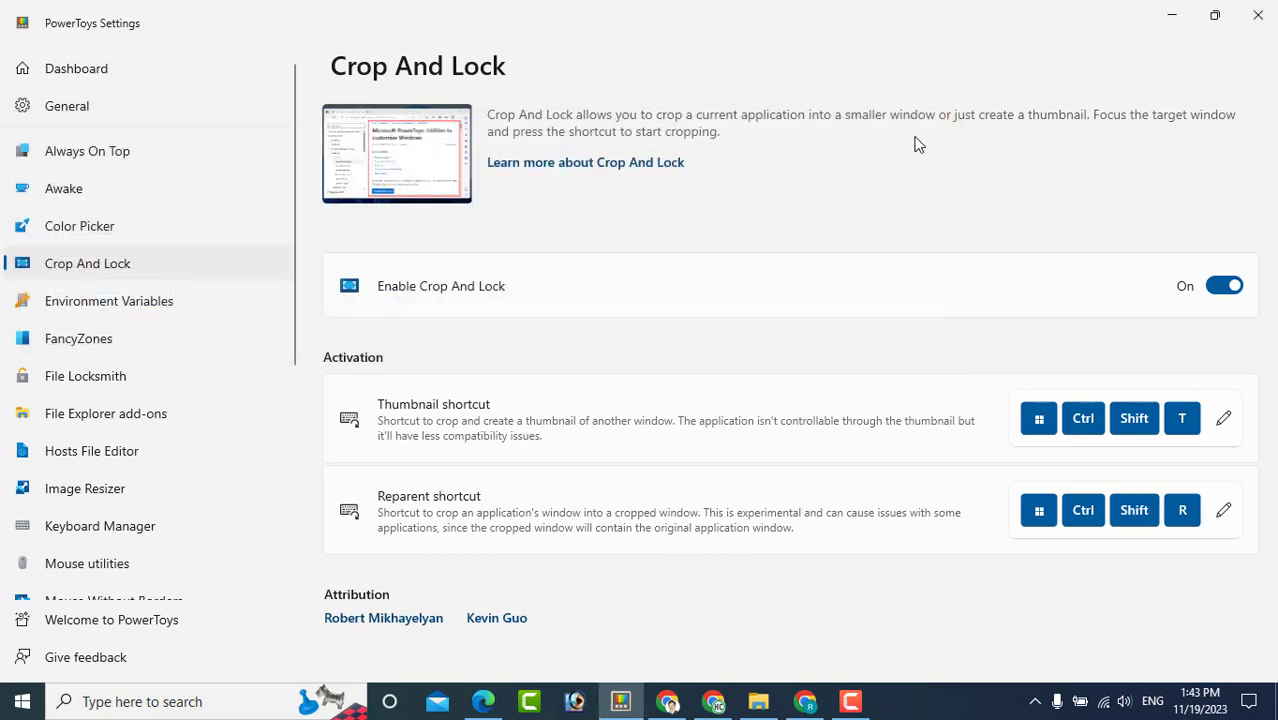
Launch the Environment Variables editor from its settings page and look through the default User variables.
{"action": "left_click", "coordinate": [172, 306]}
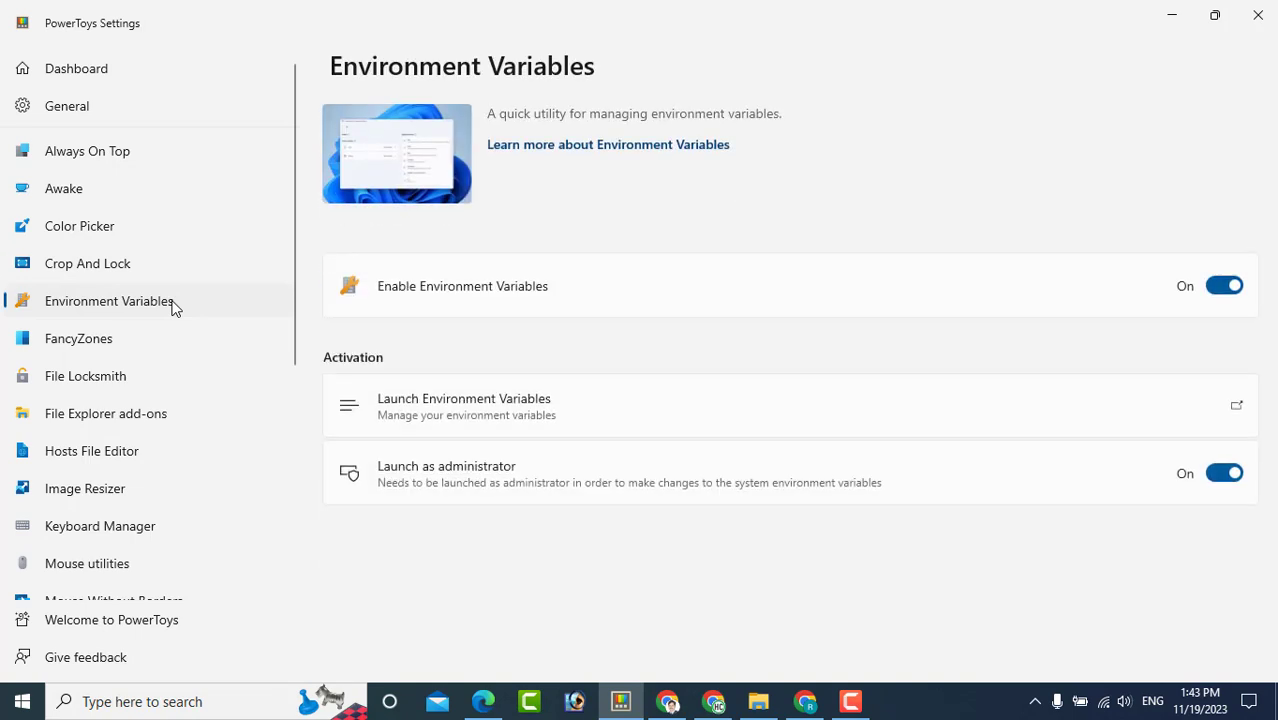
{"action": "left_click", "coordinate": [476, 407]}
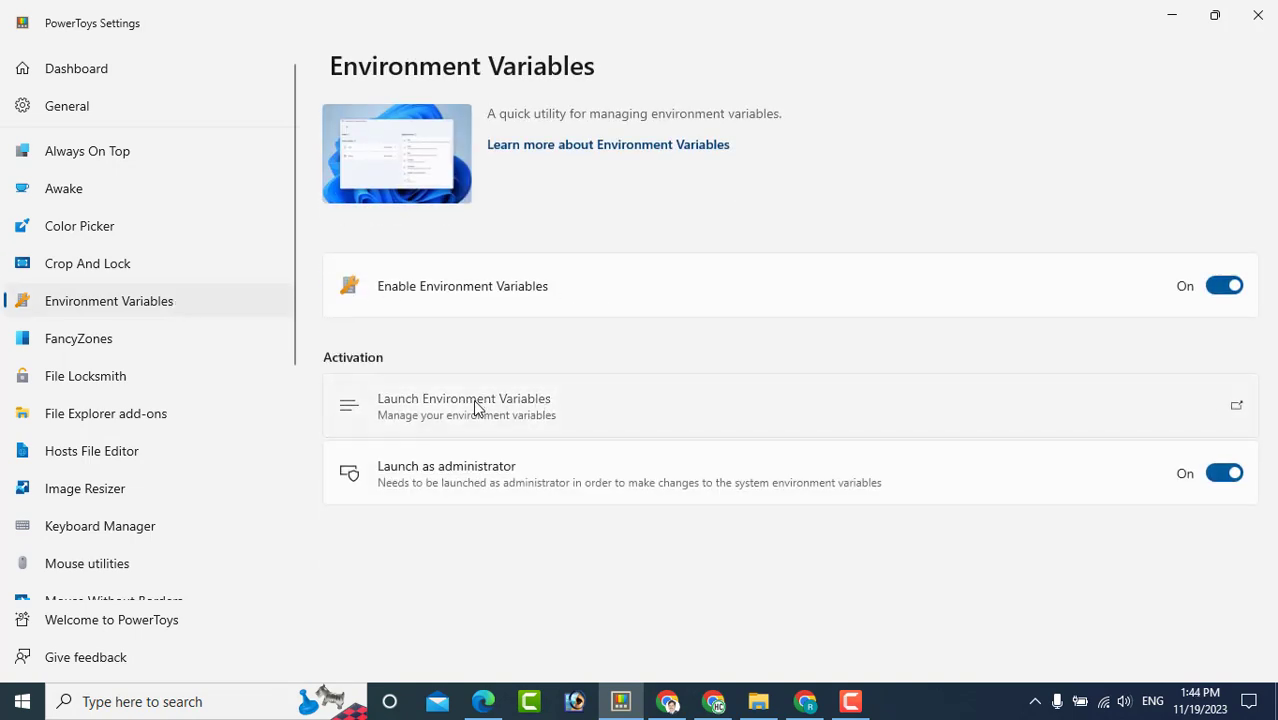
{"action": "left_click", "coordinate": [476, 407]}
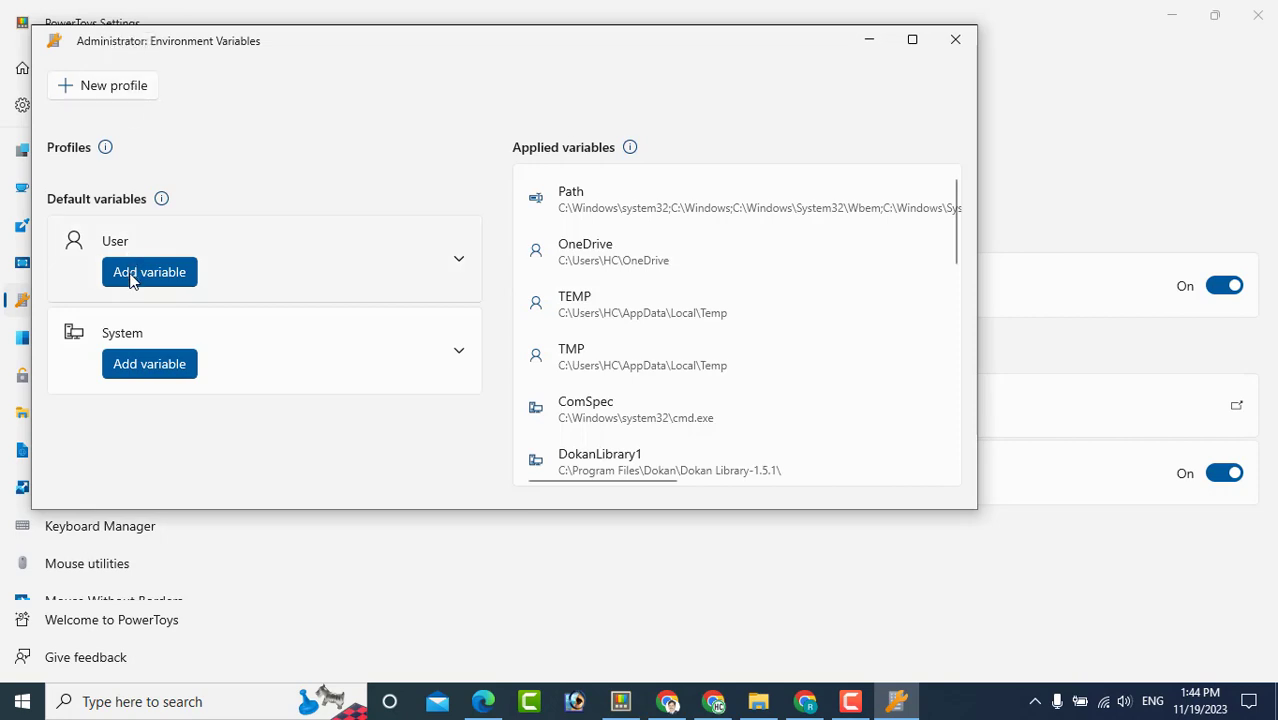
{"action": "left_click", "coordinate": [434, 271]}
{"action": "scroll", "coordinate": [320, 357], "scroll_direction": "down", "scroll_amount": 3}
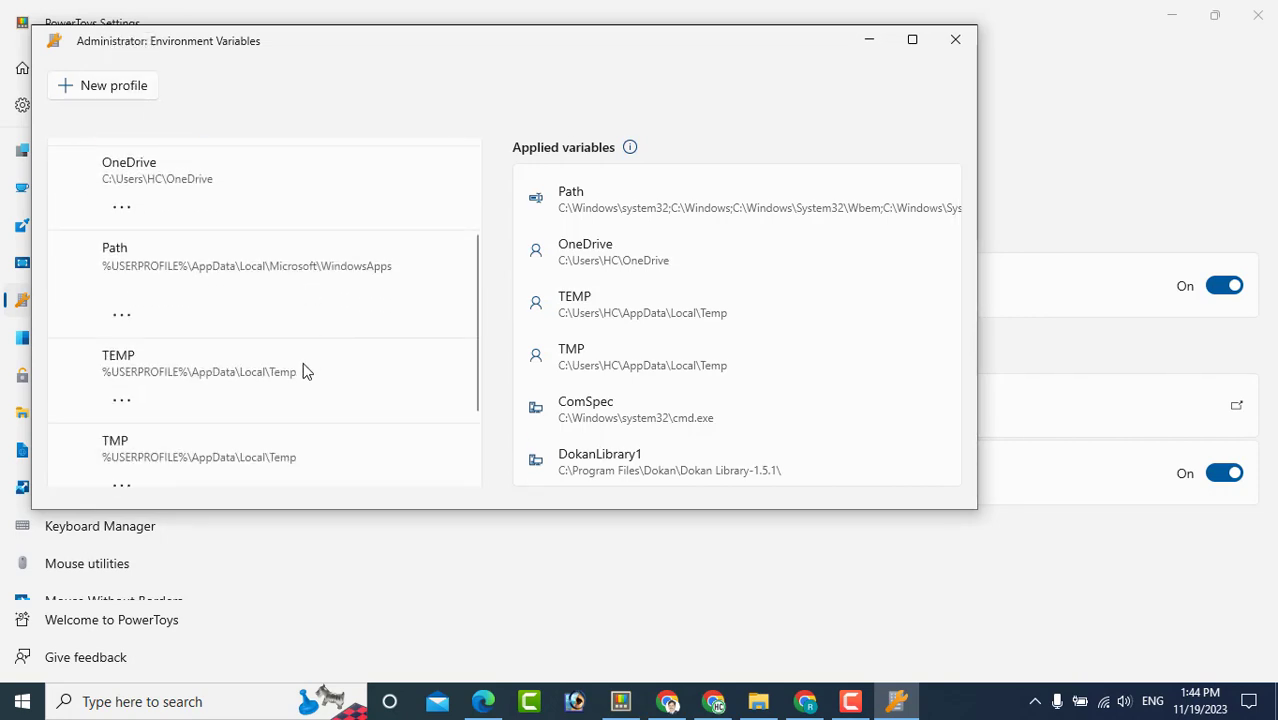
{"action": "scroll", "coordinate": [302, 368], "scroll_direction": "down", "scroll_amount": 3}
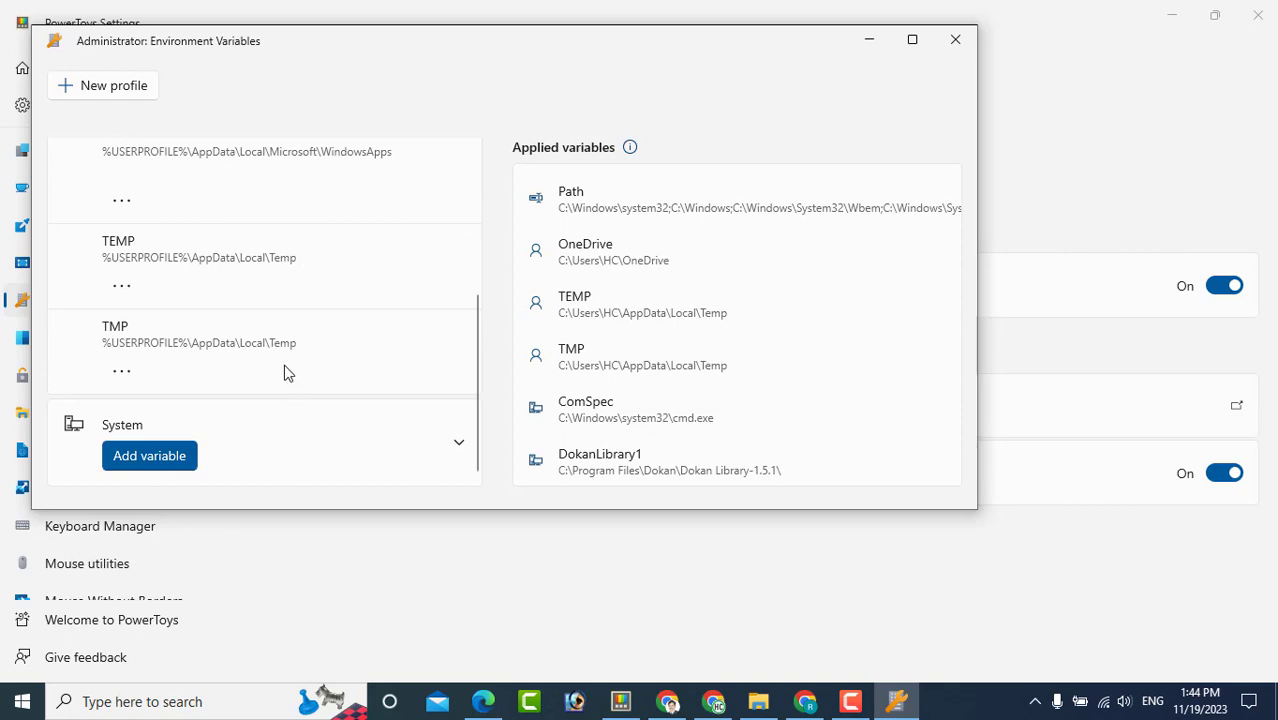
Collapse the default User variables and look through the default System variables in the Environment Variables editor.
{"action": "scroll", "coordinate": [284, 372], "scroll_direction": "up", "scroll_amount": 5}
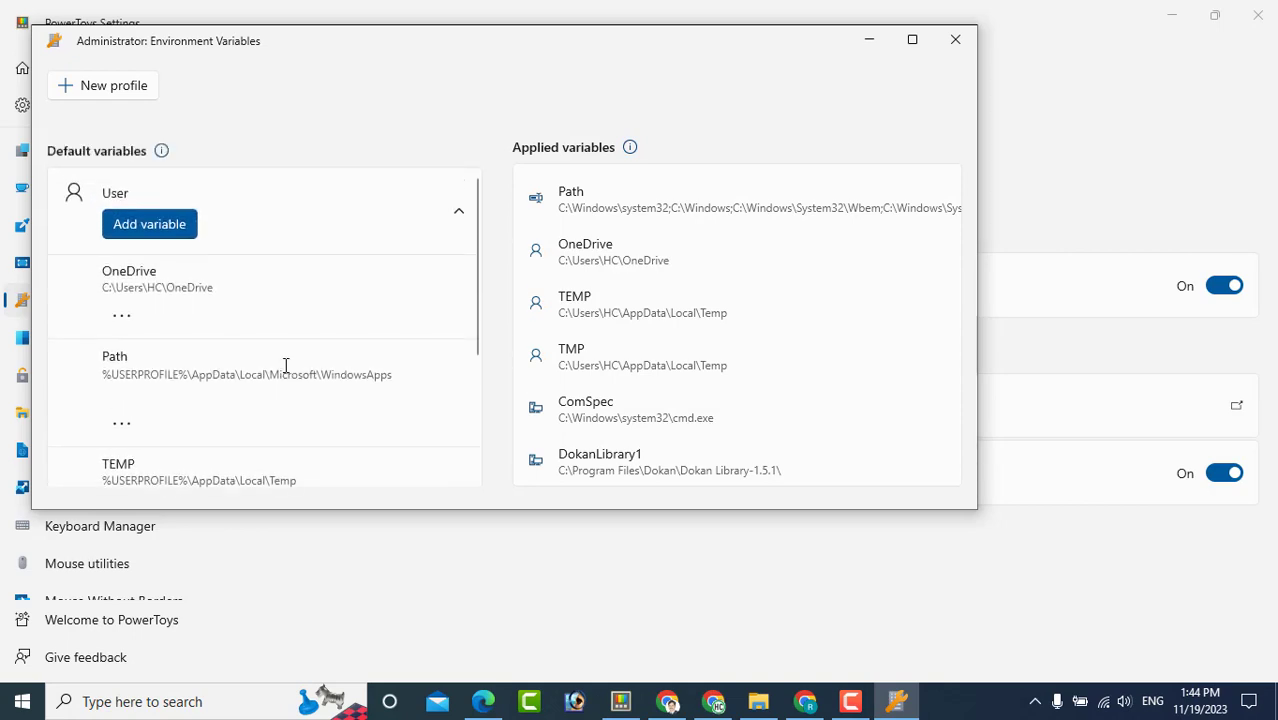
{"action": "left_click", "coordinate": [458, 259]}
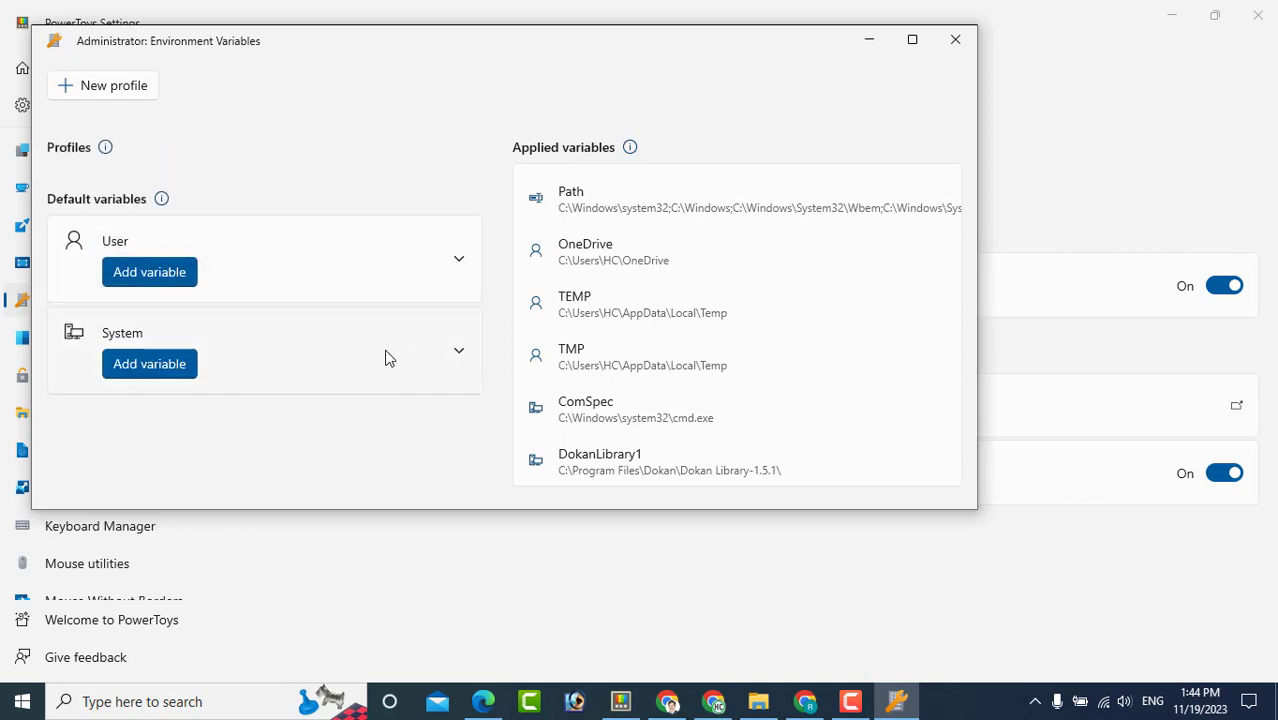
{"action": "left_click", "coordinate": [182, 366]}
{"action": "left_click", "coordinate": [562, 371]}
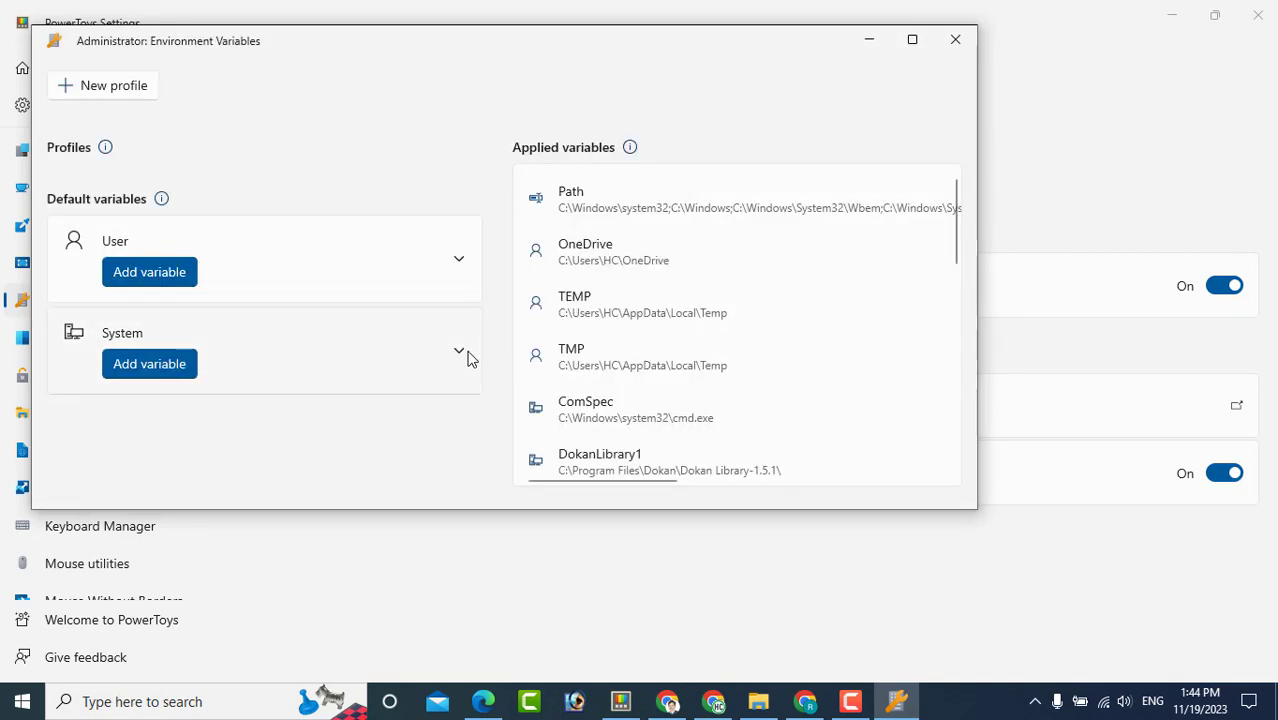
{"action": "left_click", "coordinate": [466, 355]}
{"action": "scroll", "coordinate": [338, 407], "scroll_direction": "down", "scroll_amount": 1}
{"action": "scroll", "coordinate": [338, 407], "scroll_direction": "down", "scroll_amount": 5}
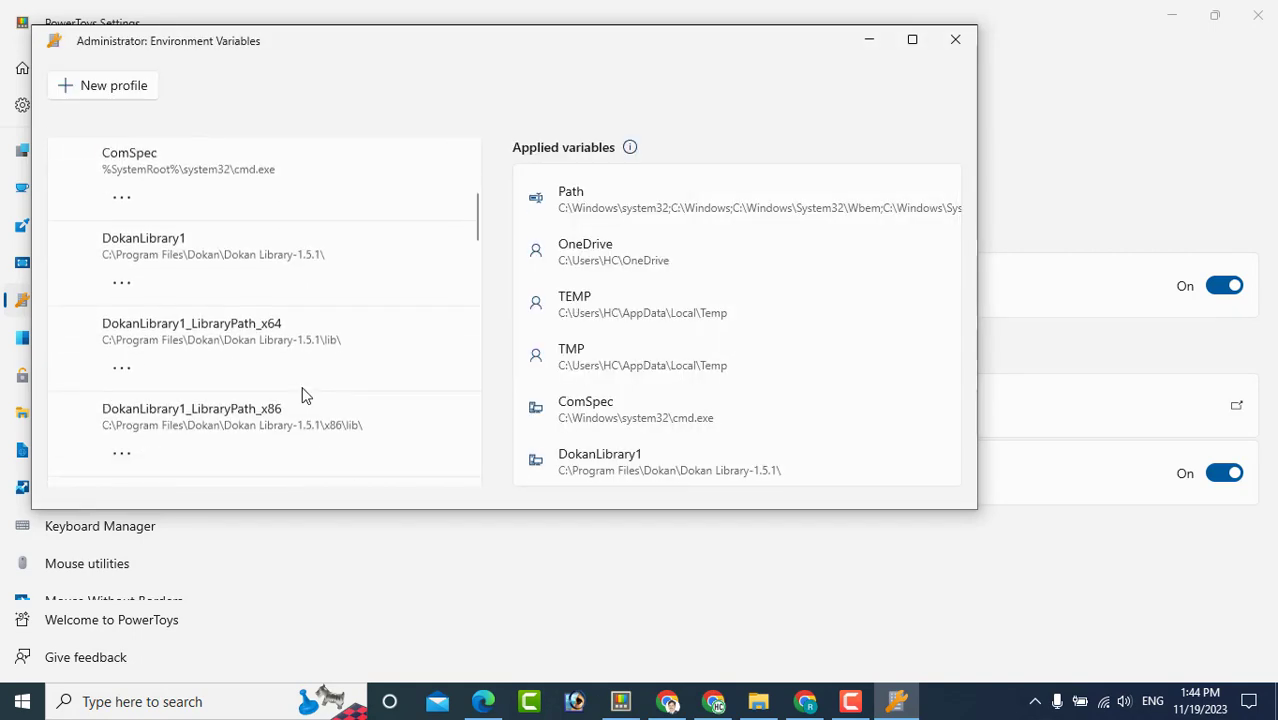
{"action": "scroll", "coordinate": [305, 395], "scroll_direction": "up", "scroll_amount": 5}
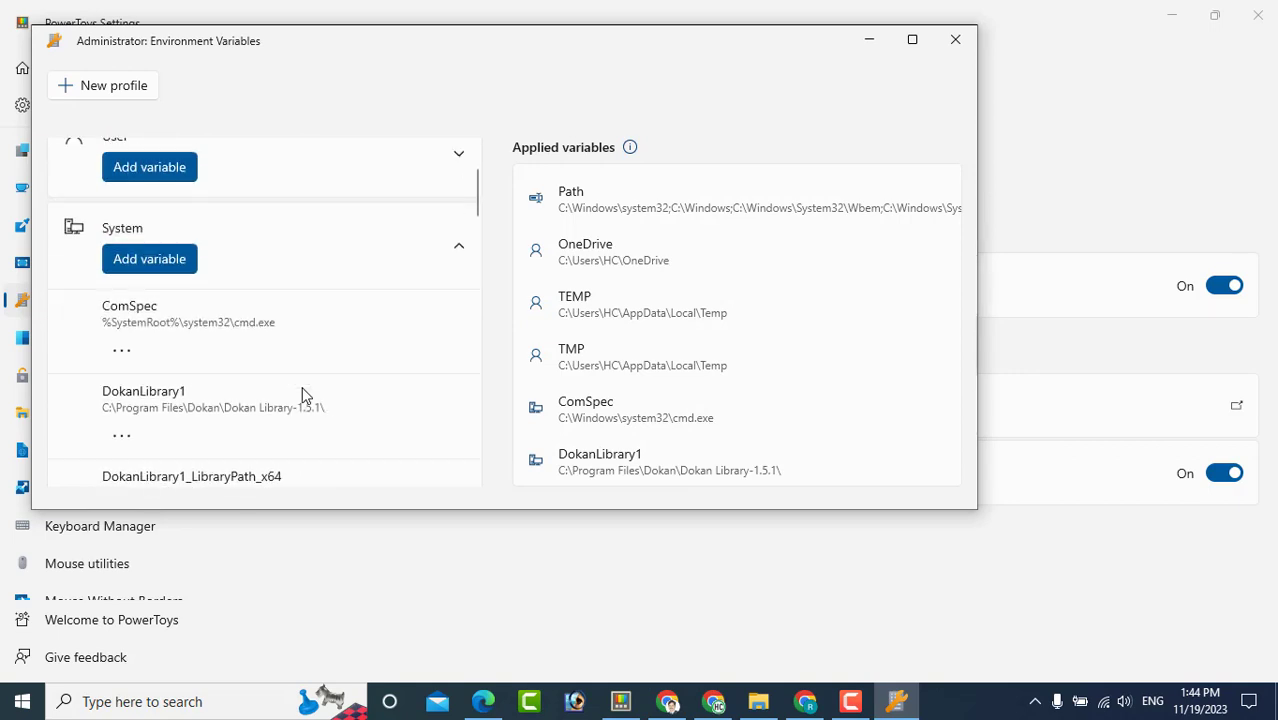
Preview the new profile form with its variable entry form, cancel both, and close the Environment Variables editor.
{"action": "left_click", "coordinate": [137, 90]}
{"action": "left_click", "coordinate": [402, 311]}
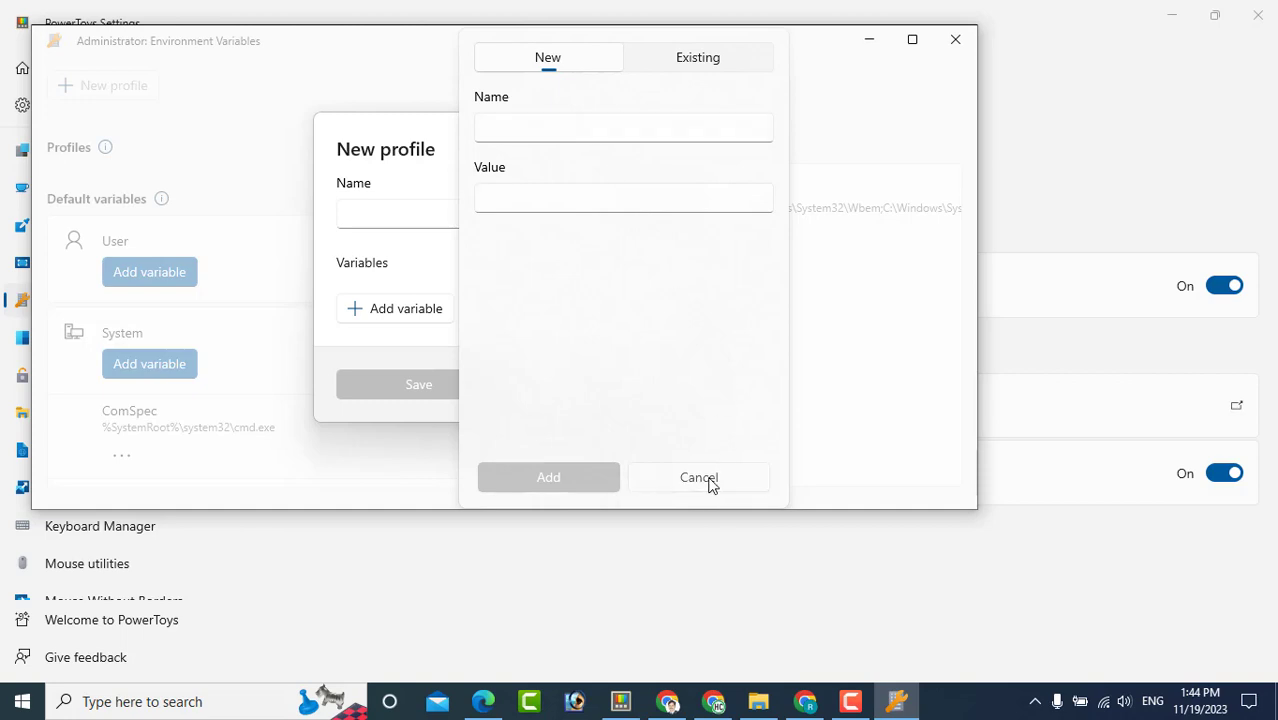
{"action": "left_click", "coordinate": [699, 478]}
{"action": "left_click", "coordinate": [584, 390]}
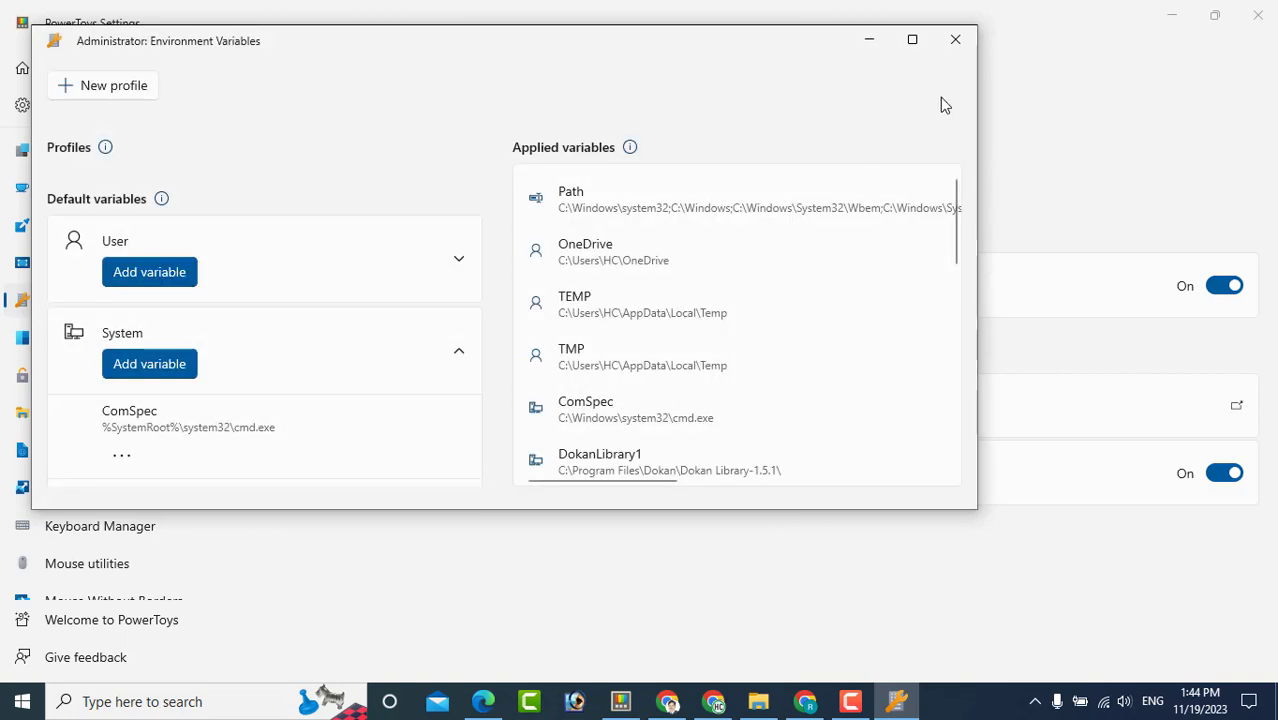
{"action": "left_click", "coordinate": [953, 45]}
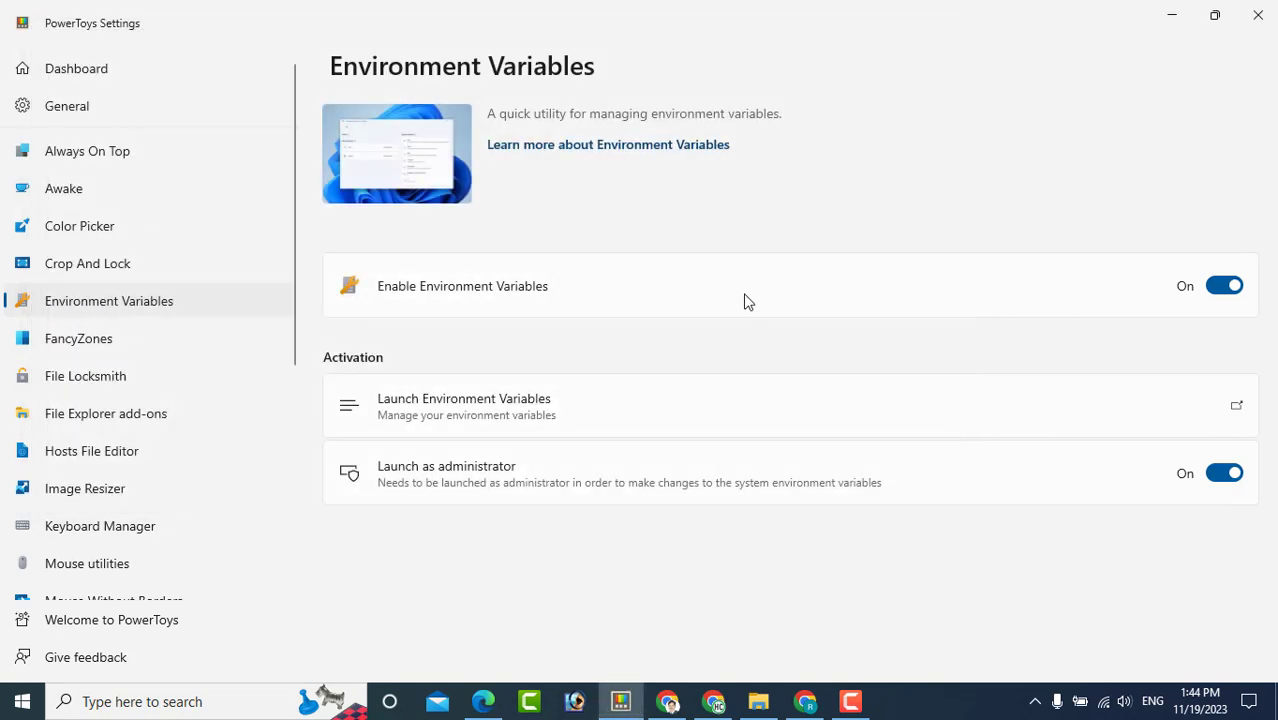
Show the FancyZones page and its layout editor, restore the settings window to a smaller size, and reopen the editor and minimize it.
{"action": "left_click", "coordinate": [130, 349]}
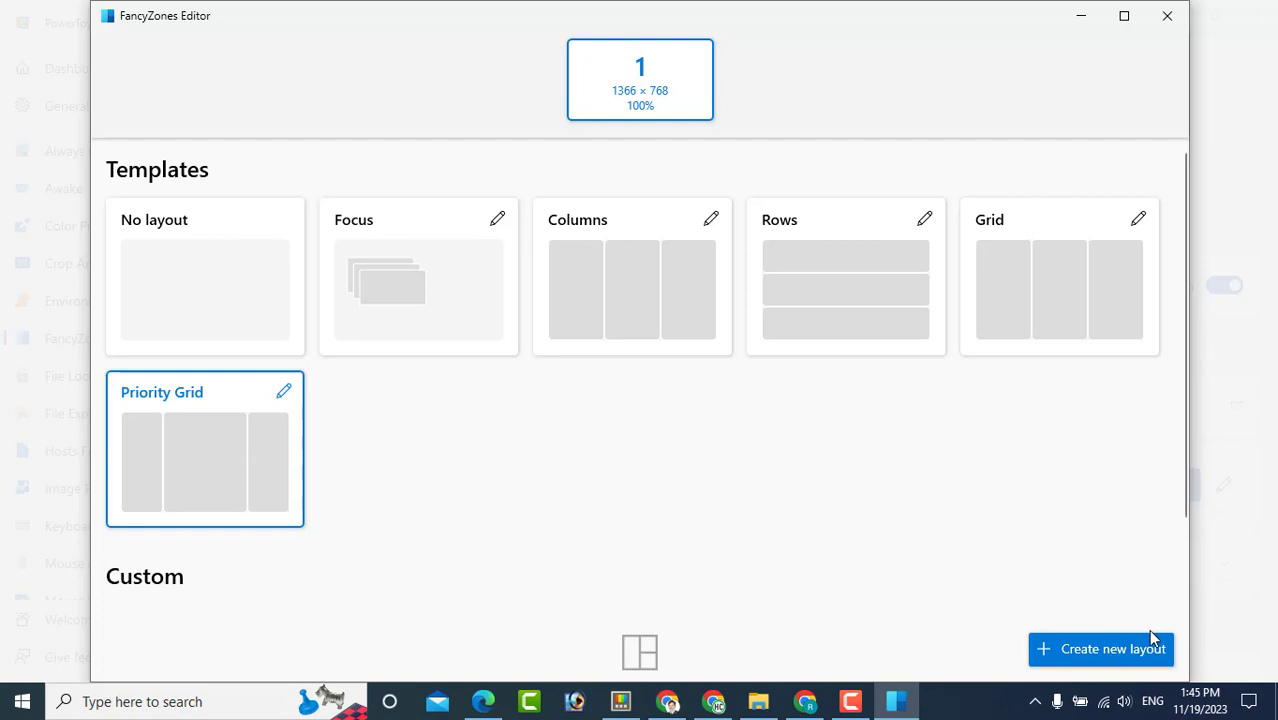
{"action": "key", "text": "Escape"}
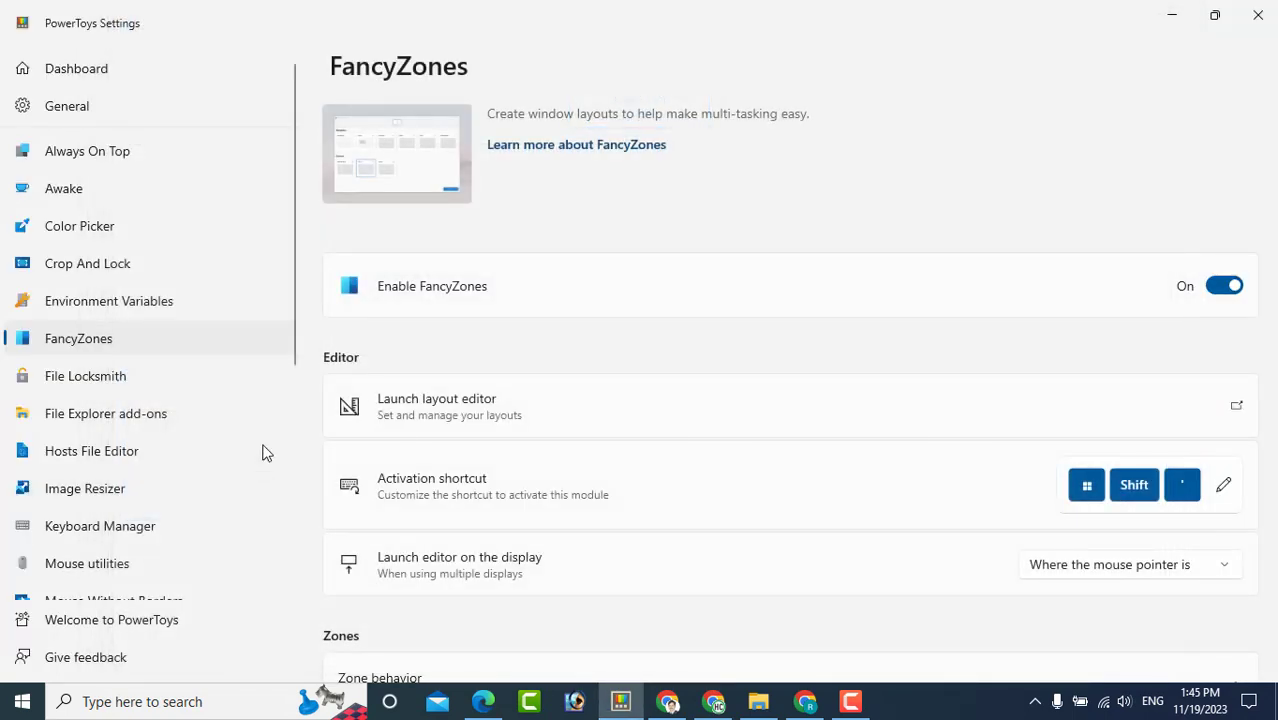
{"action": "left_click_drag", "start_coordinate": [993, 26], "coordinate": [893, 95]}
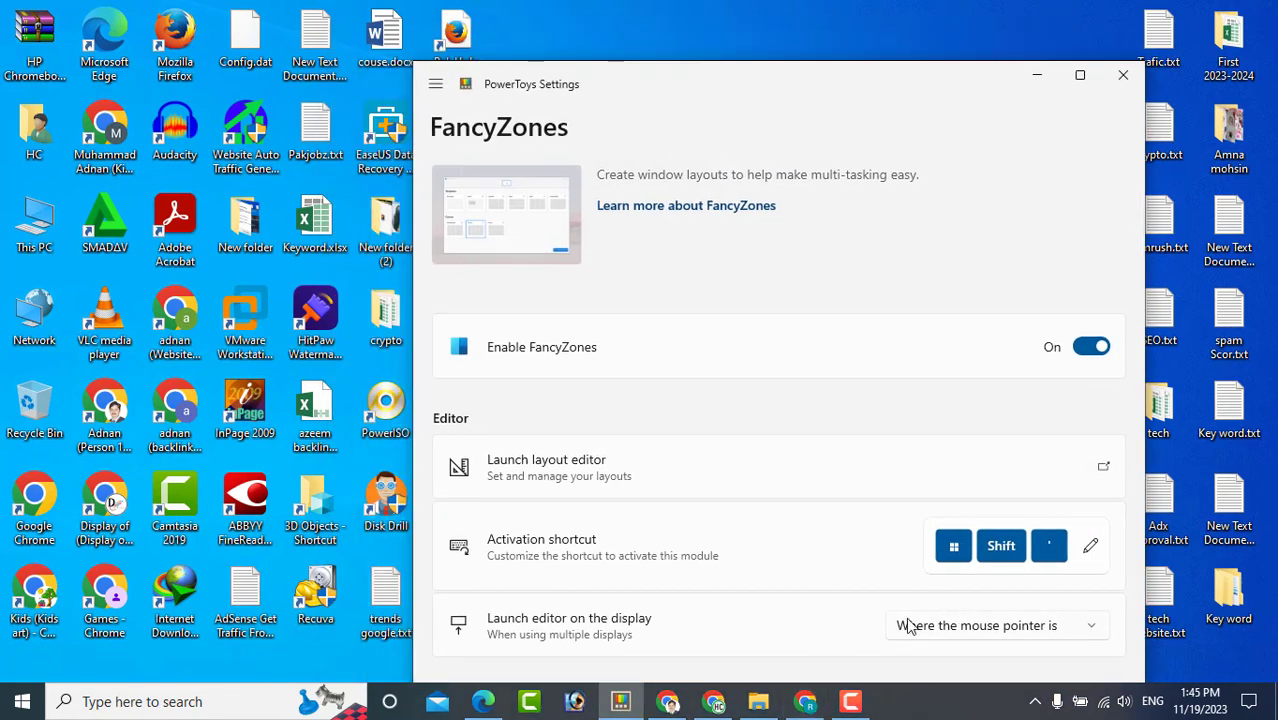
{"action": "key", "text": "super+shift+grave"}
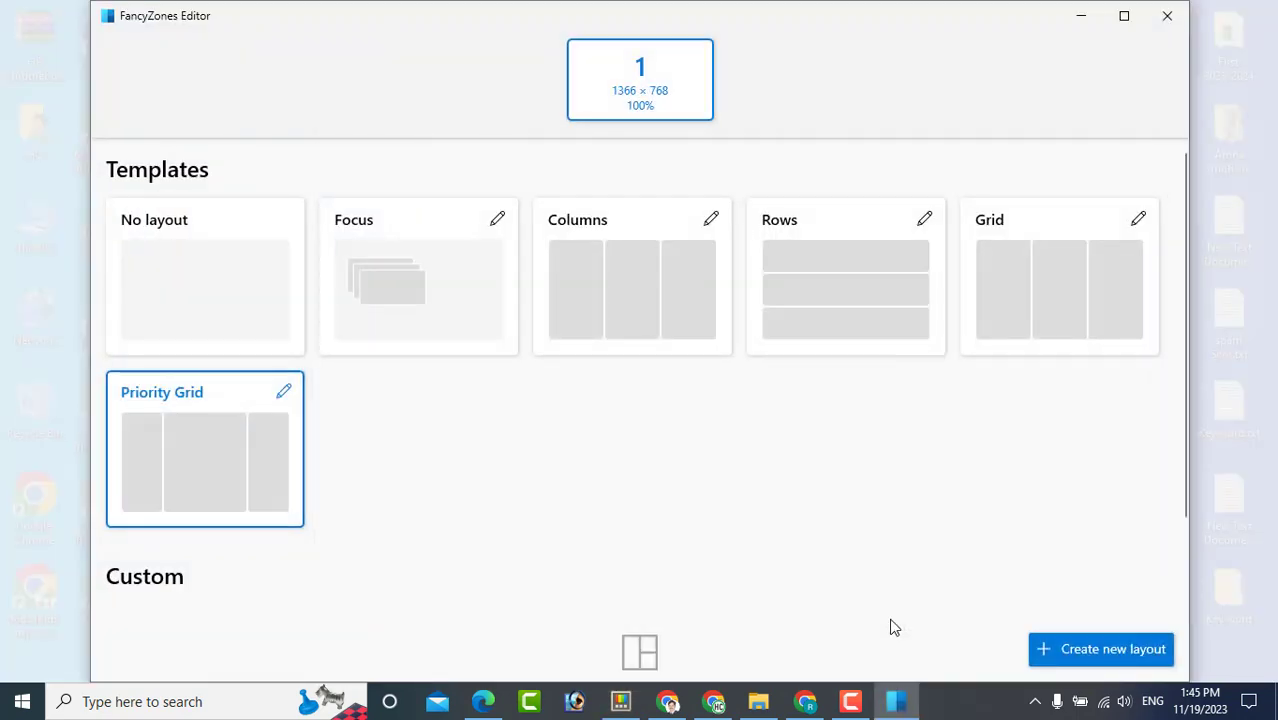
{"action": "left_click", "coordinate": [1080, 16]}
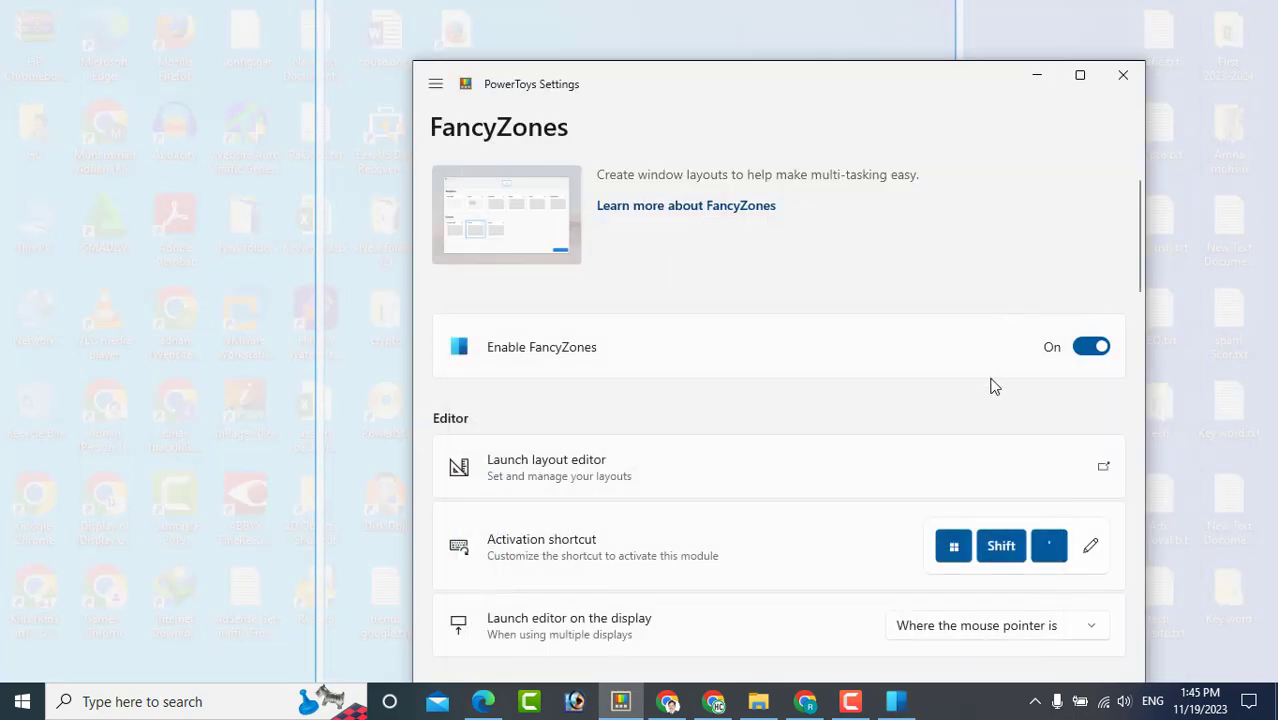
Snap the PowerToys Settings window into FancyZones zones, finishing in the wide middle zone of the Priority Grid layout.
{"action": "left_click_drag", "start_coordinate": [800, 90], "coordinate": [317, 84]}
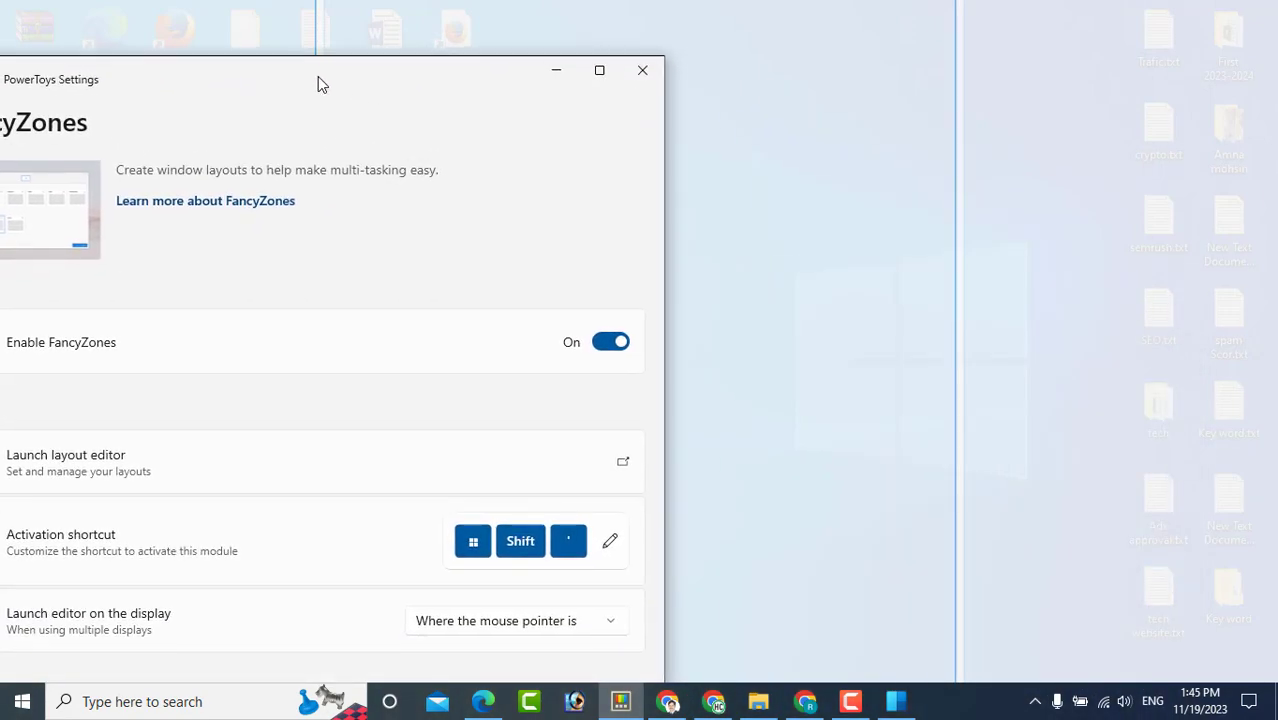
{"action": "key", "text": "shift"}
{"action": "left_click_drag", "start_coordinate": [317, 77], "coordinate": [307, 300]}
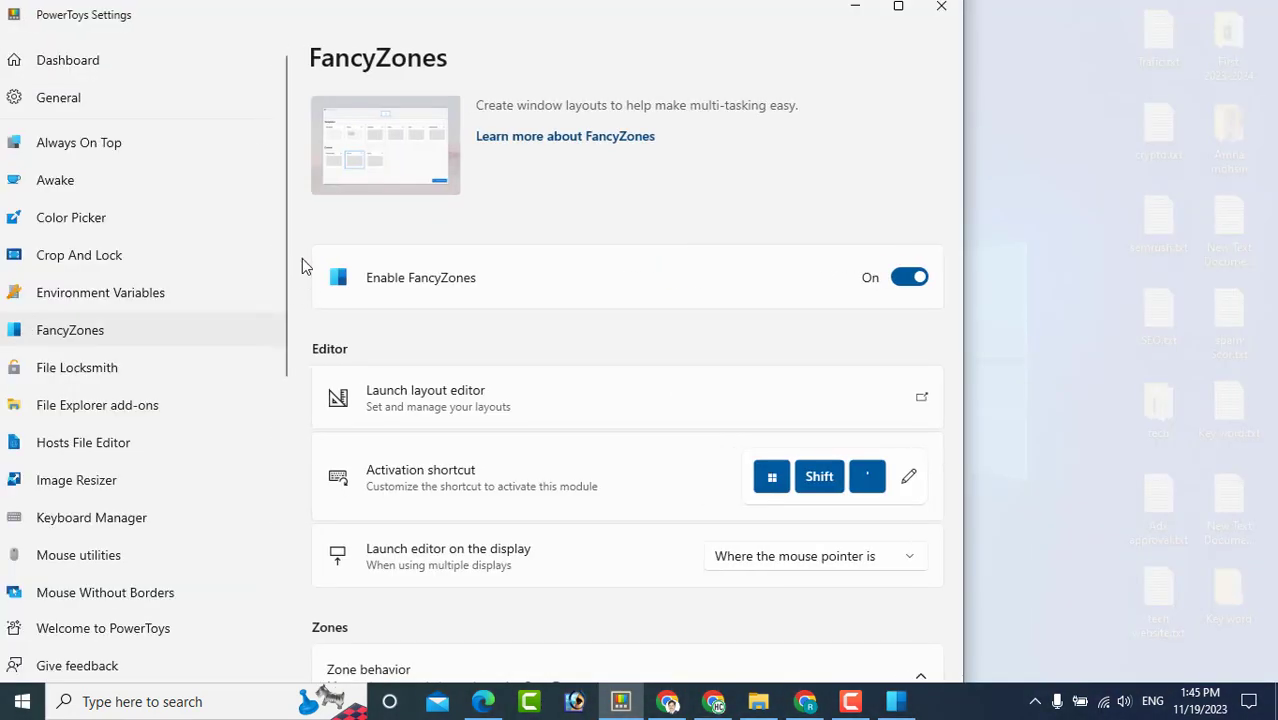
{"action": "left_click_drag", "start_coordinate": [382, 9], "coordinate": [537, 166]}
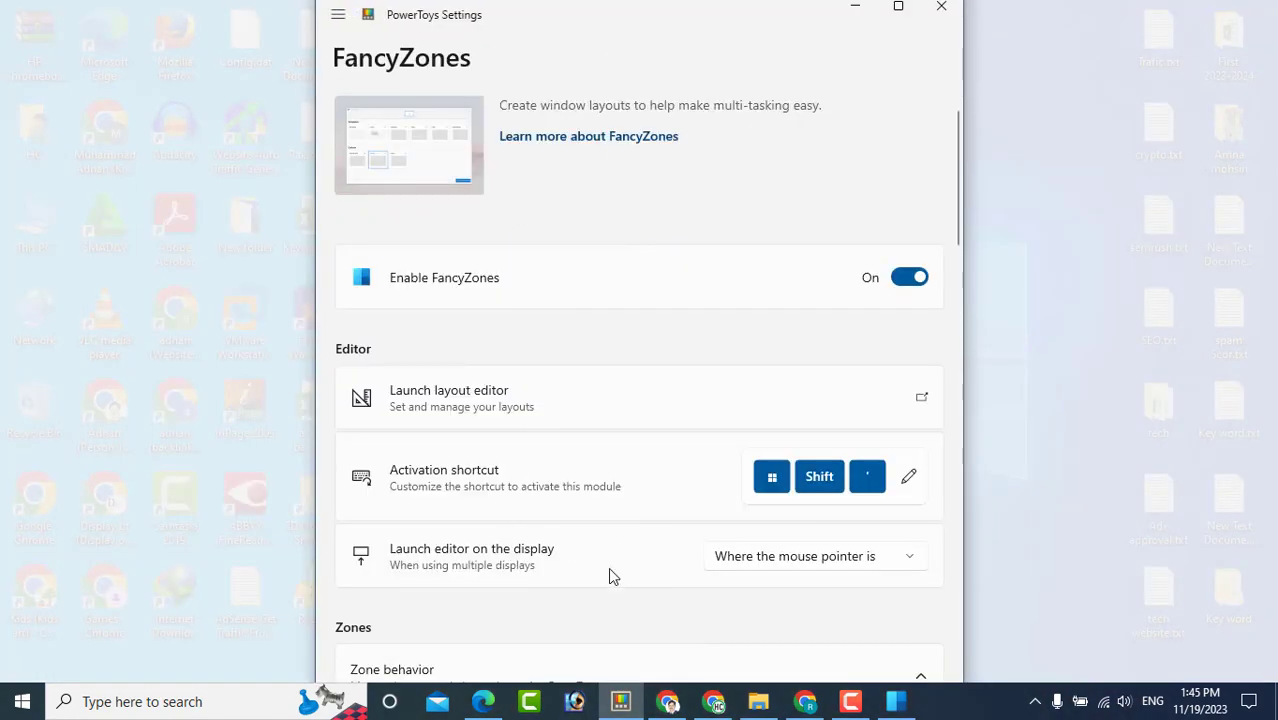
Find Notepad through Windows search and open a blank window beside PowerToys Settings.
{"action": "mouse_move", "coordinate": [776, 711]}
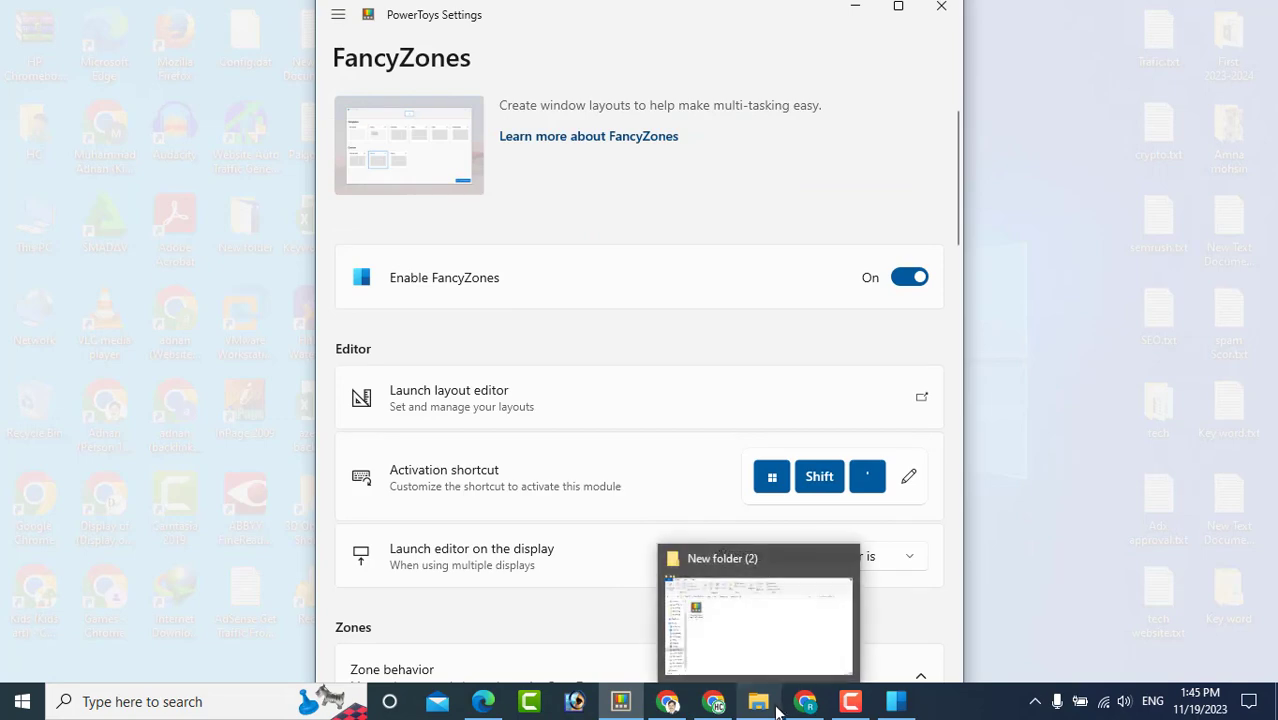
{"action": "key", "text": "super"}
{"action": "type", "text": "not"}
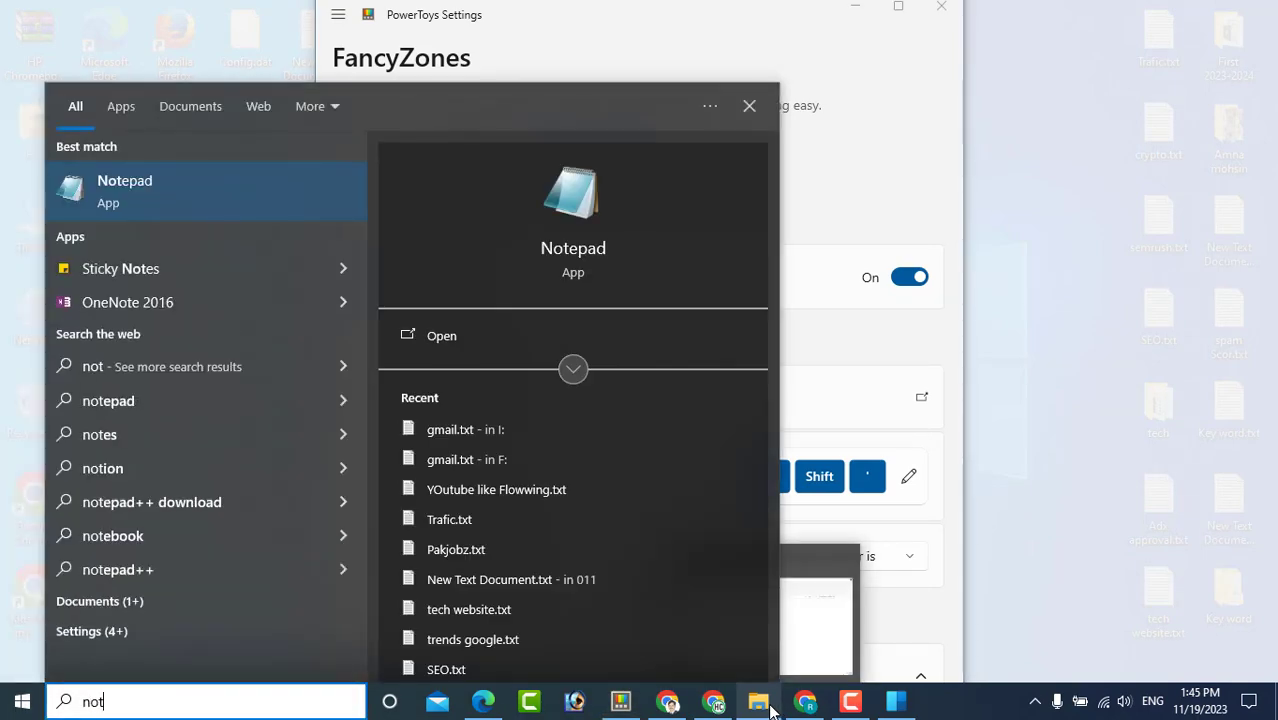
{"action": "key", "text": "Return"}
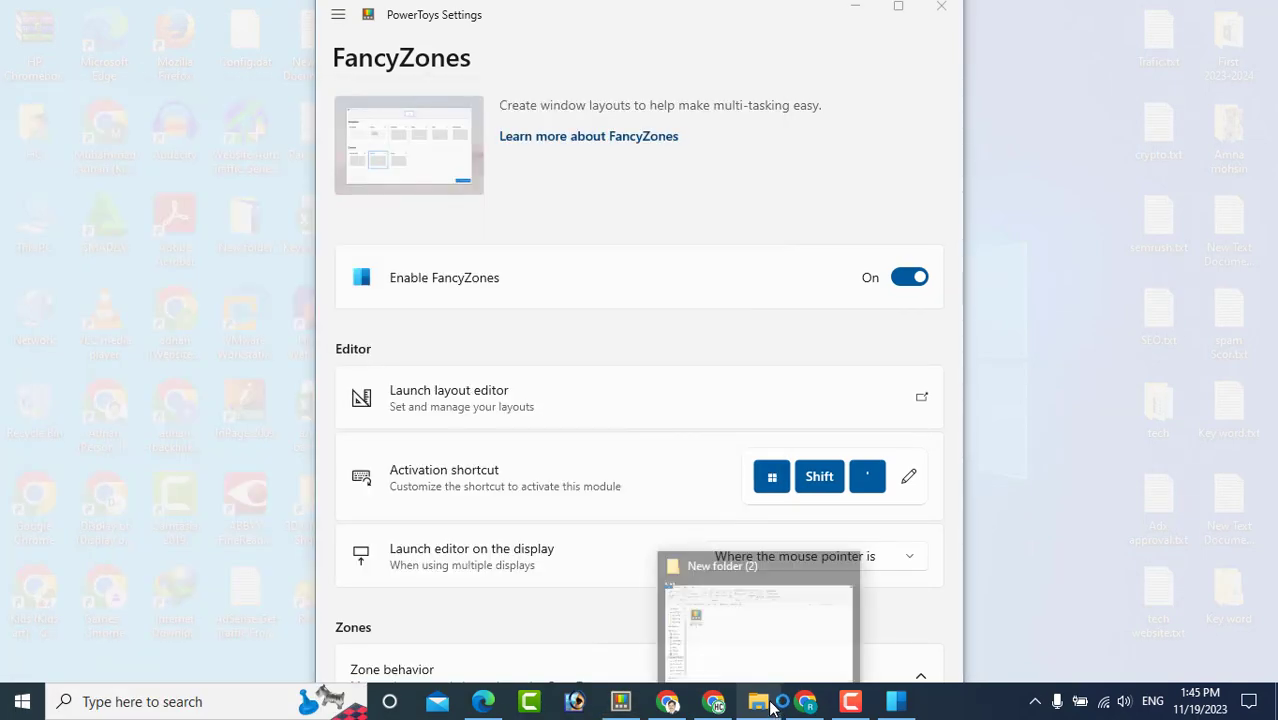
{"action": "left_click_drag", "start_coordinate": [292, 120], "coordinate": [705, 305]}
{"action": "key", "text": "super"}
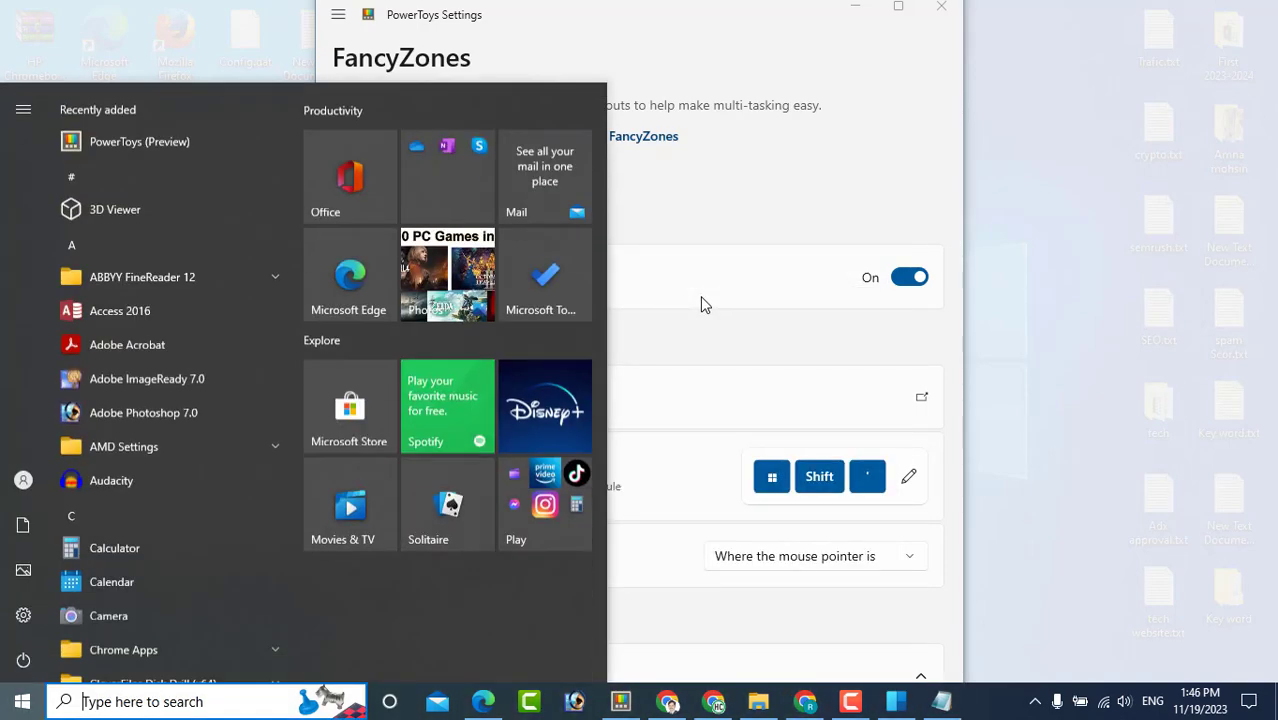
{"action": "left_click", "coordinate": [571, 332]}
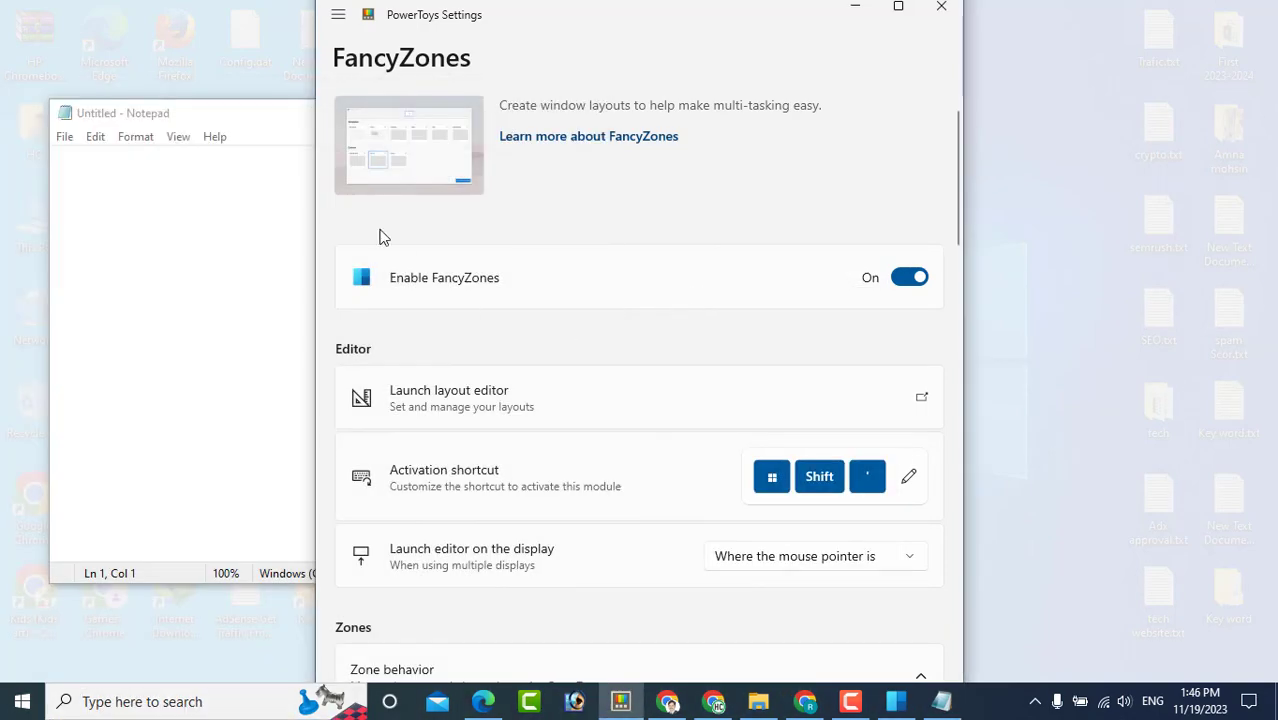
Snap the Notepad window across the FancyZones zones, placing it finally in the narrow zone left of the settings window.
{"action": "left_click", "coordinate": [230, 124]}
{"action": "left_click_drag", "start_coordinate": [230, 124], "coordinate": [995, 265]}
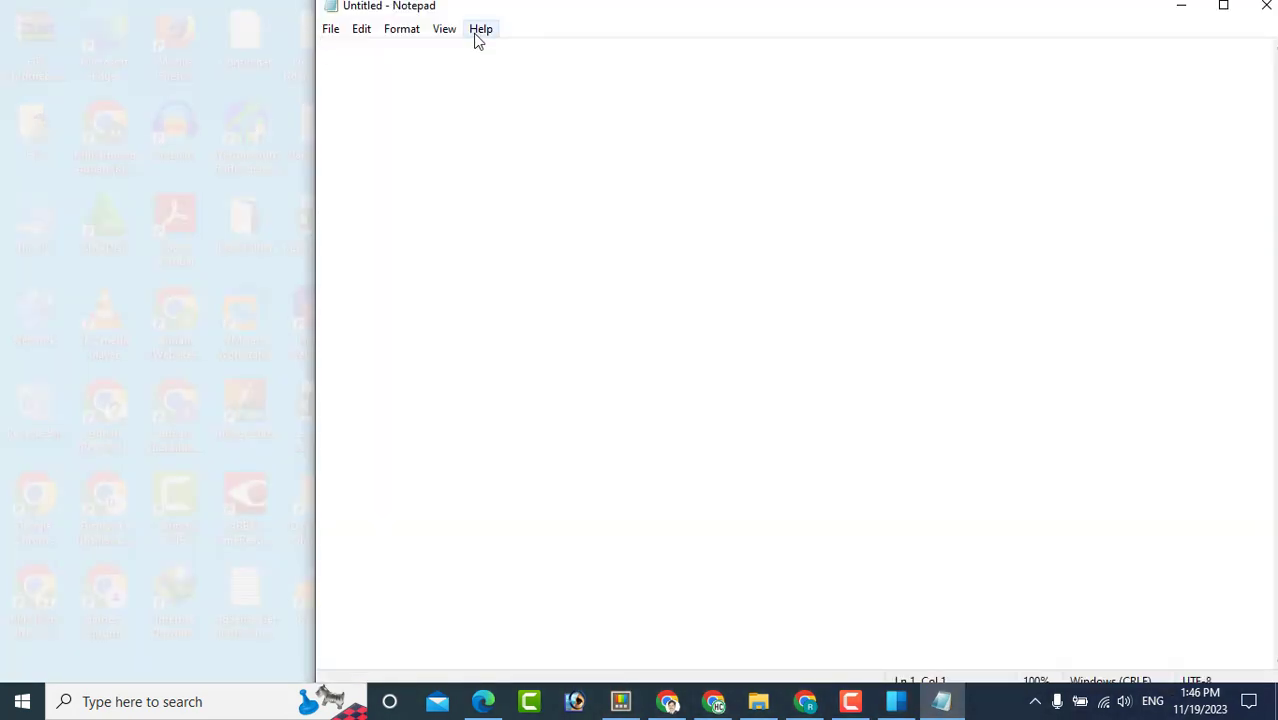
{"action": "left_click_drag", "start_coordinate": [493, 17], "coordinate": [726, 63]}
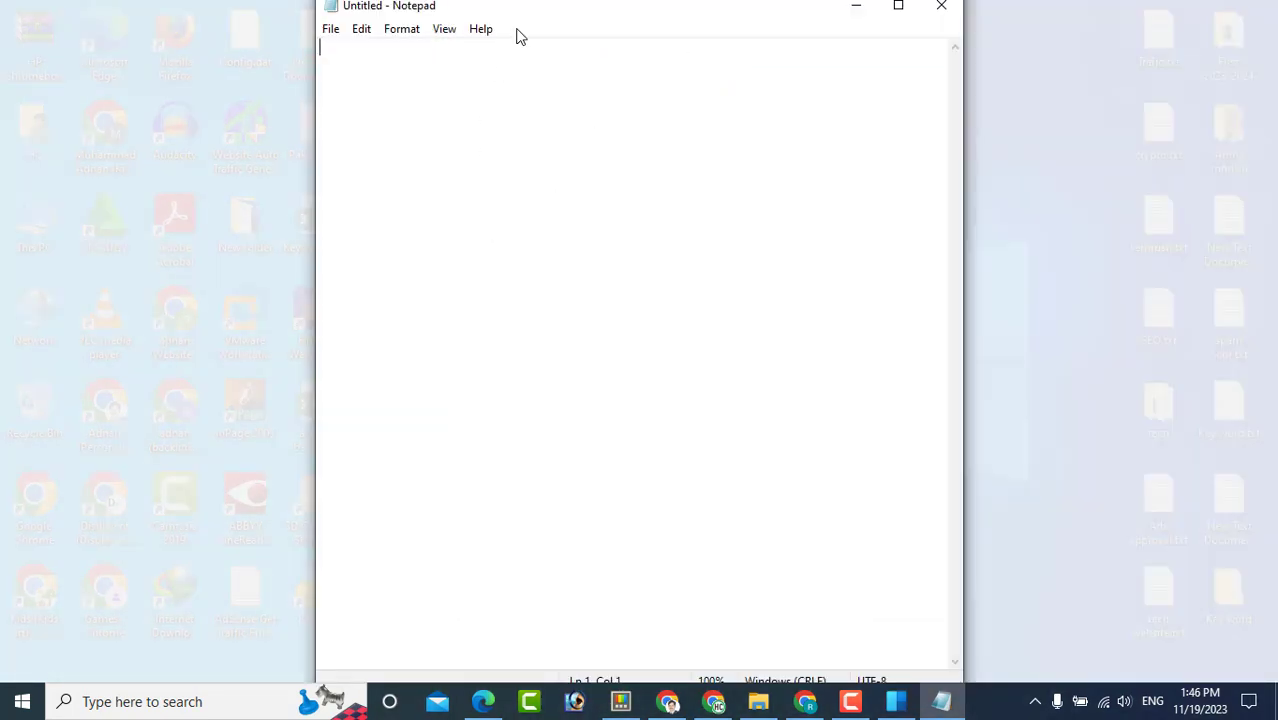
{"action": "left_click_drag", "start_coordinate": [517, 12], "coordinate": [224, 60]}
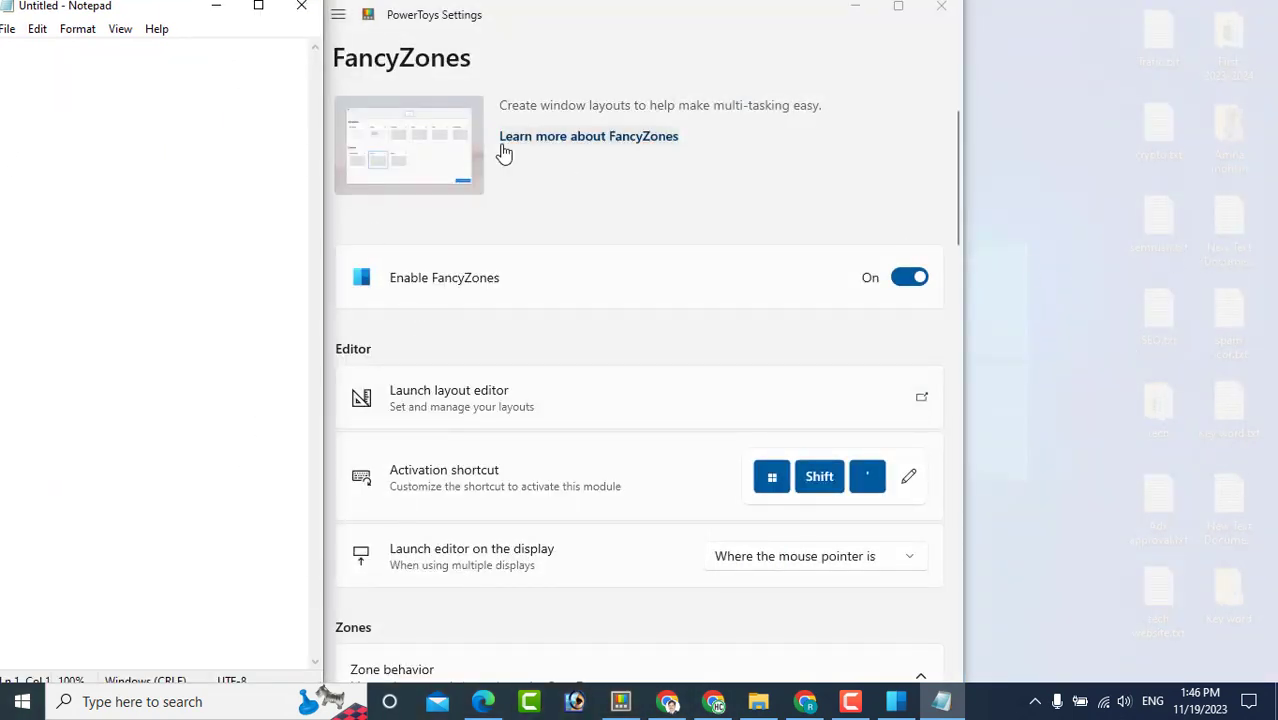
View the FancyZones zone appearance and window behavior settings, and enter "sddsfdsxcvcx üv" in the Notepad document.
{"action": "scroll", "coordinate": [478, 327], "scroll_direction": "down", "scroll_amount": 10}
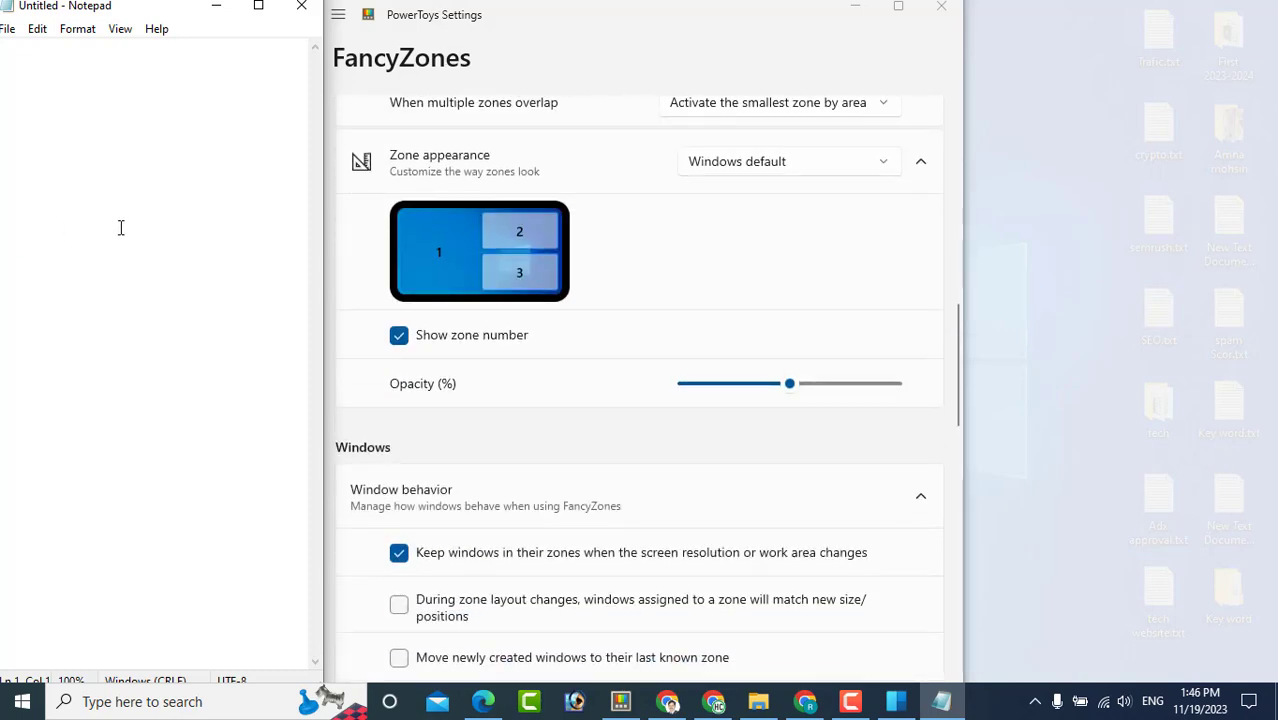
{"action": "type", "text": "sddsfdsxcvcx üv"}
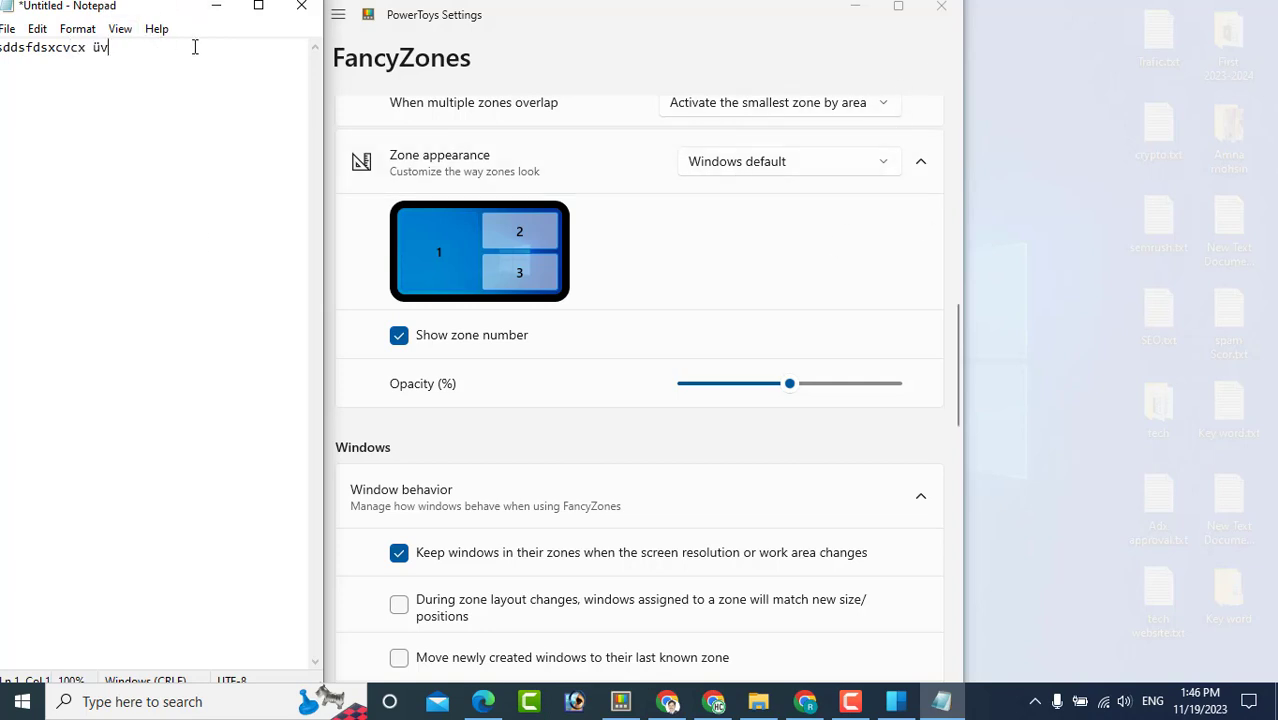
{"action": "left_click", "coordinate": [300, 16]}
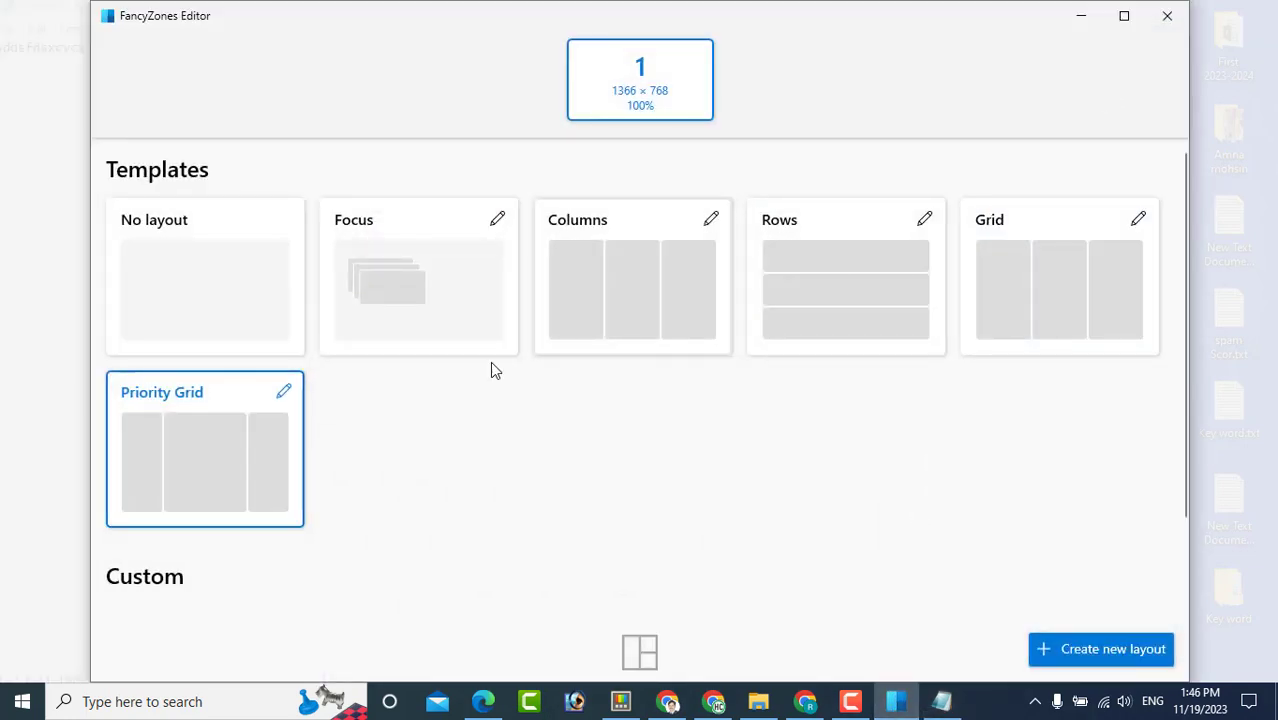
Try 12 px space around zones and a 25 px highlight distance for the Priority Grid template, discard the edit, and close the FancyZones Editor.
{"action": "left_click", "coordinate": [283, 391]}
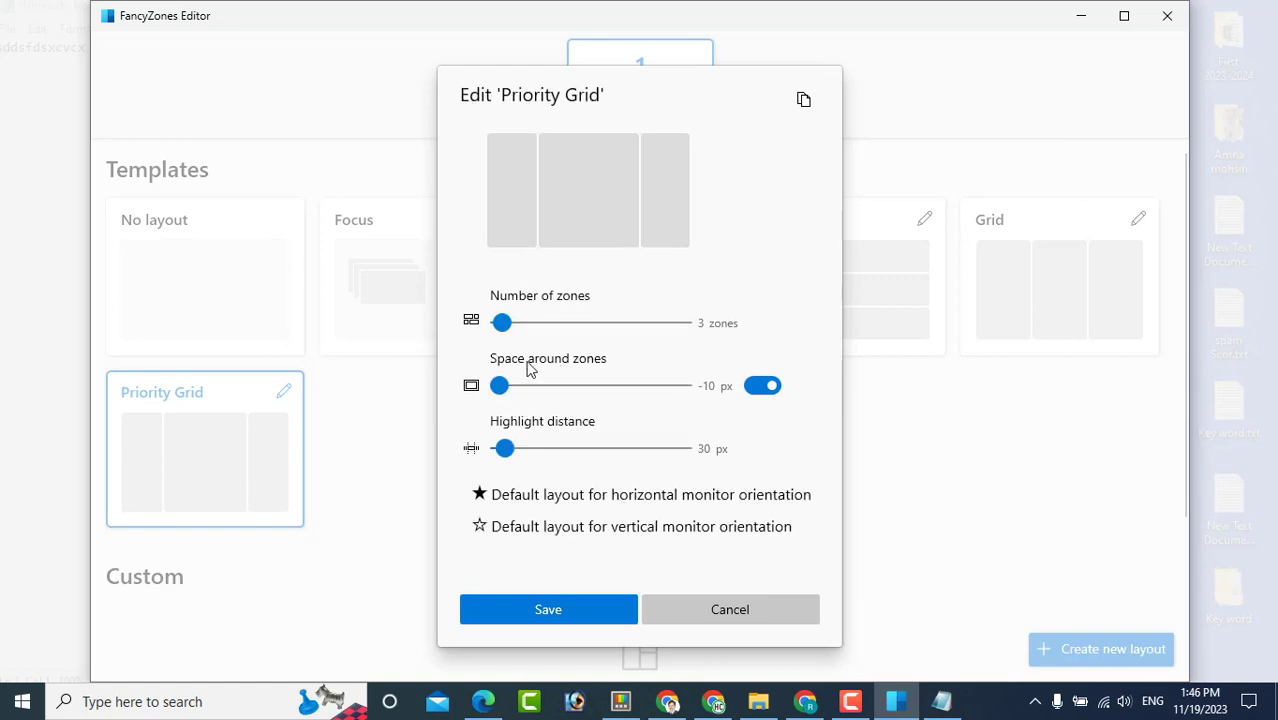
{"action": "left_click", "coordinate": [500, 388]}
{"action": "left_click_drag", "start_coordinate": [501, 322], "coordinate": [501, 323]}
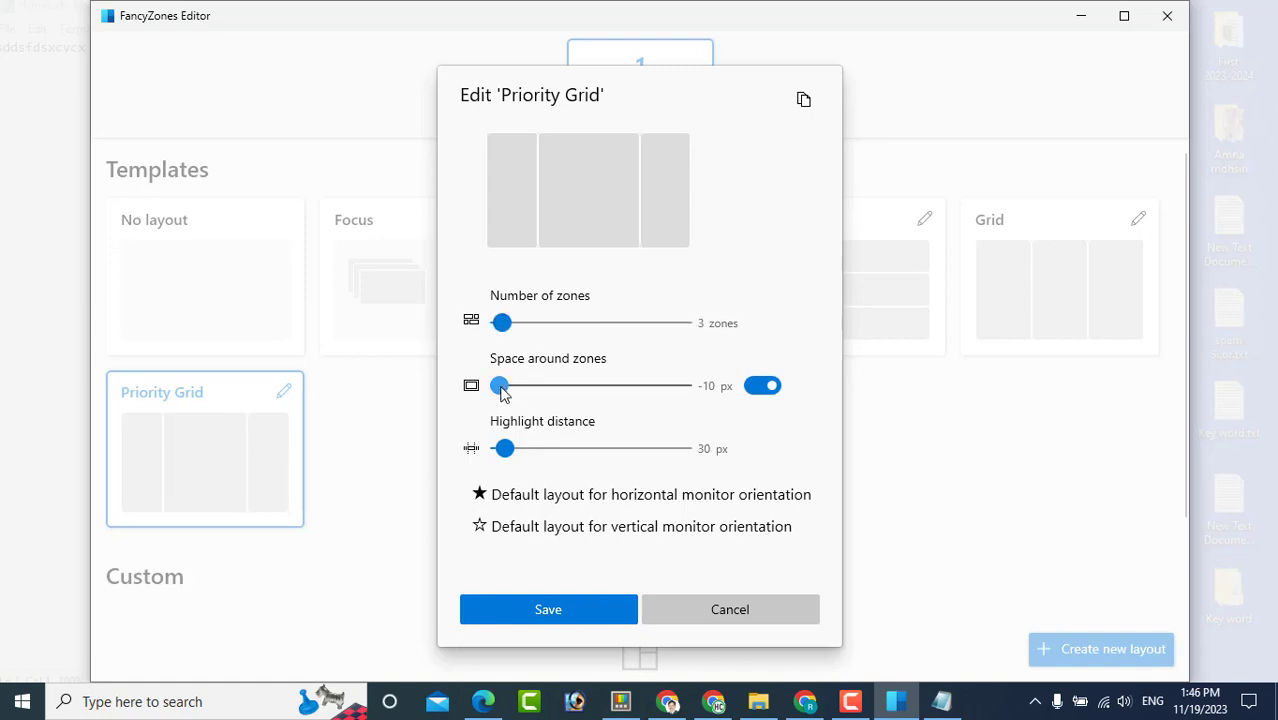
{"action": "mouse_move", "coordinate": [500, 388]}
{"action": "left_mouse_down"}
{"action": "mouse_move", "coordinate": [516, 388]}
{"action": "mouse_move", "coordinate": [502, 386]}
{"action": "left_mouse_up"}
{"action": "left_click_drag", "start_coordinate": [504, 448], "coordinate": [505, 452]}
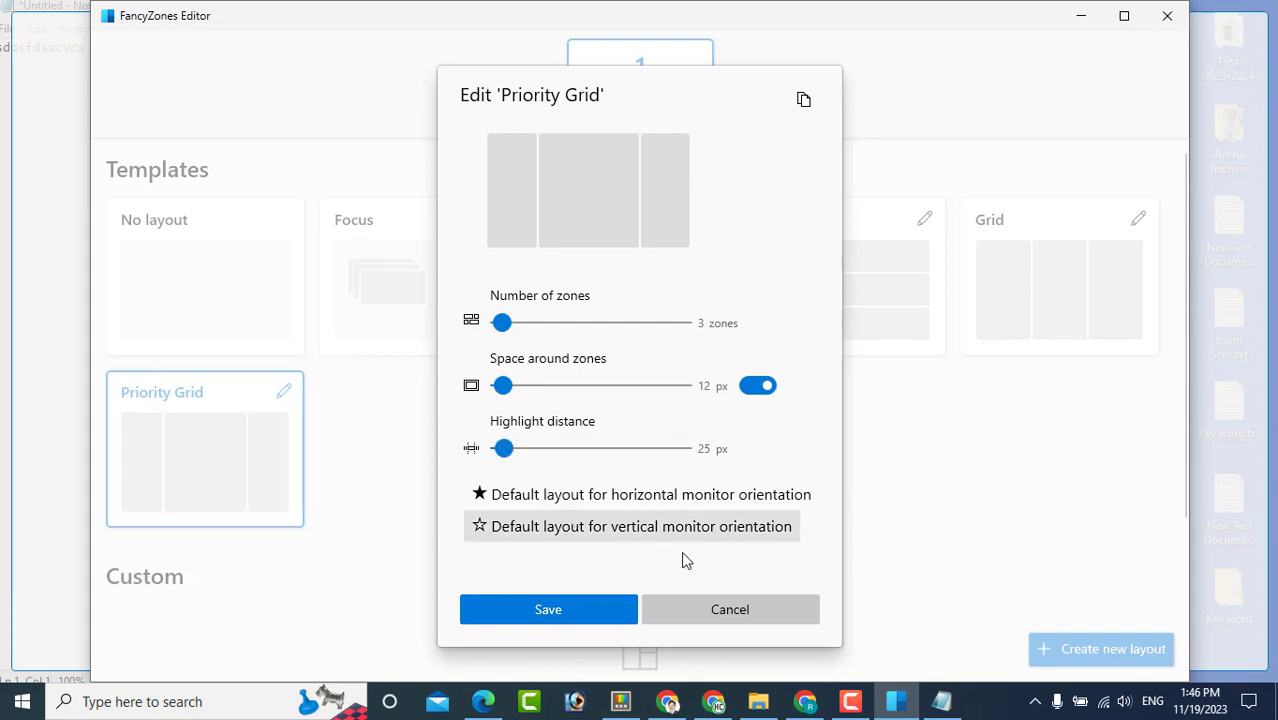
{"action": "left_click", "coordinate": [711, 615]}
{"action": "left_click", "coordinate": [1162, 28]}
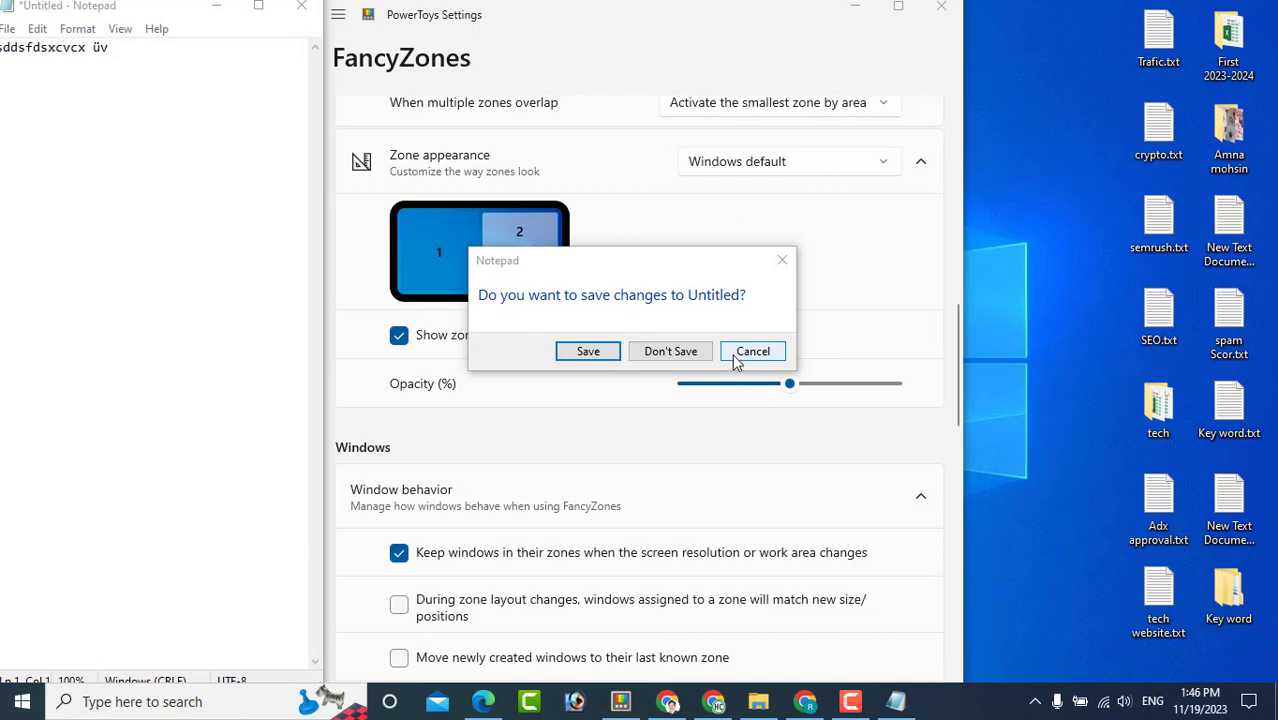
Maximize PowerToys Settings to show the File Locksmith page, and minimize the window to reach the desktop.
{"action": "left_click", "coordinate": [898, 7]}
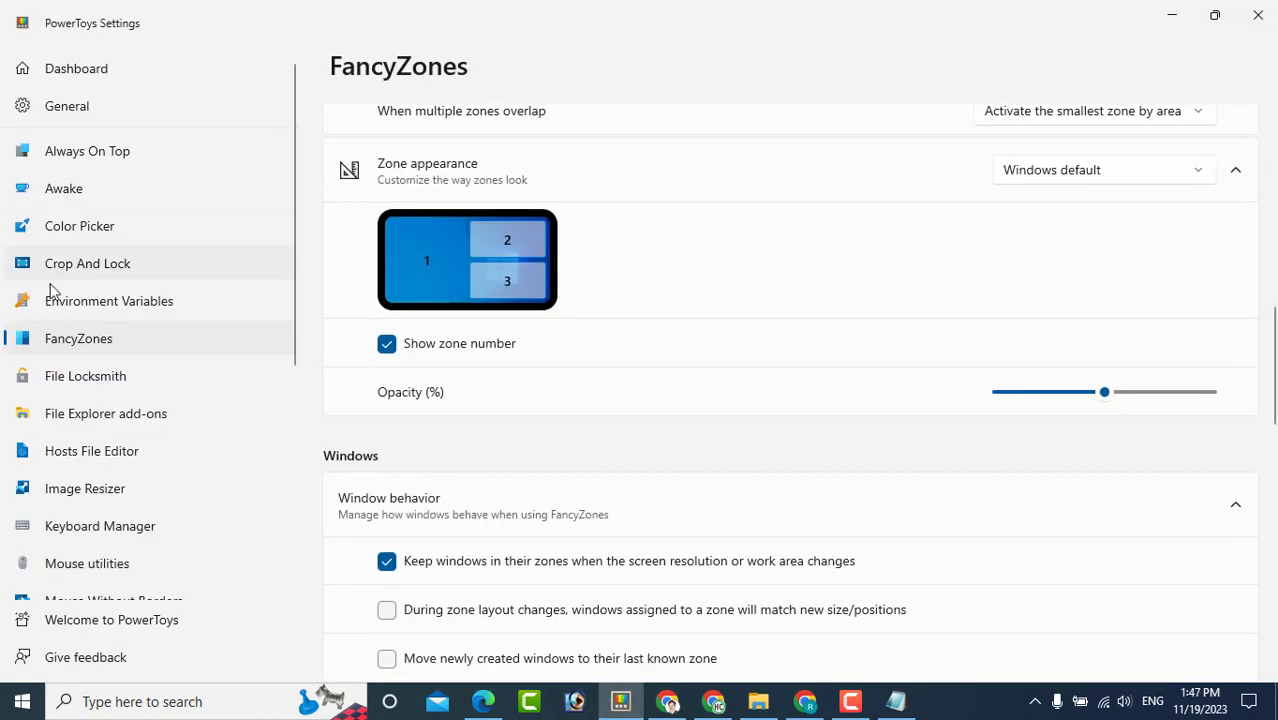
{"action": "left_click", "coordinate": [92, 379]}
{"action": "left_click", "coordinate": [103, 349]}
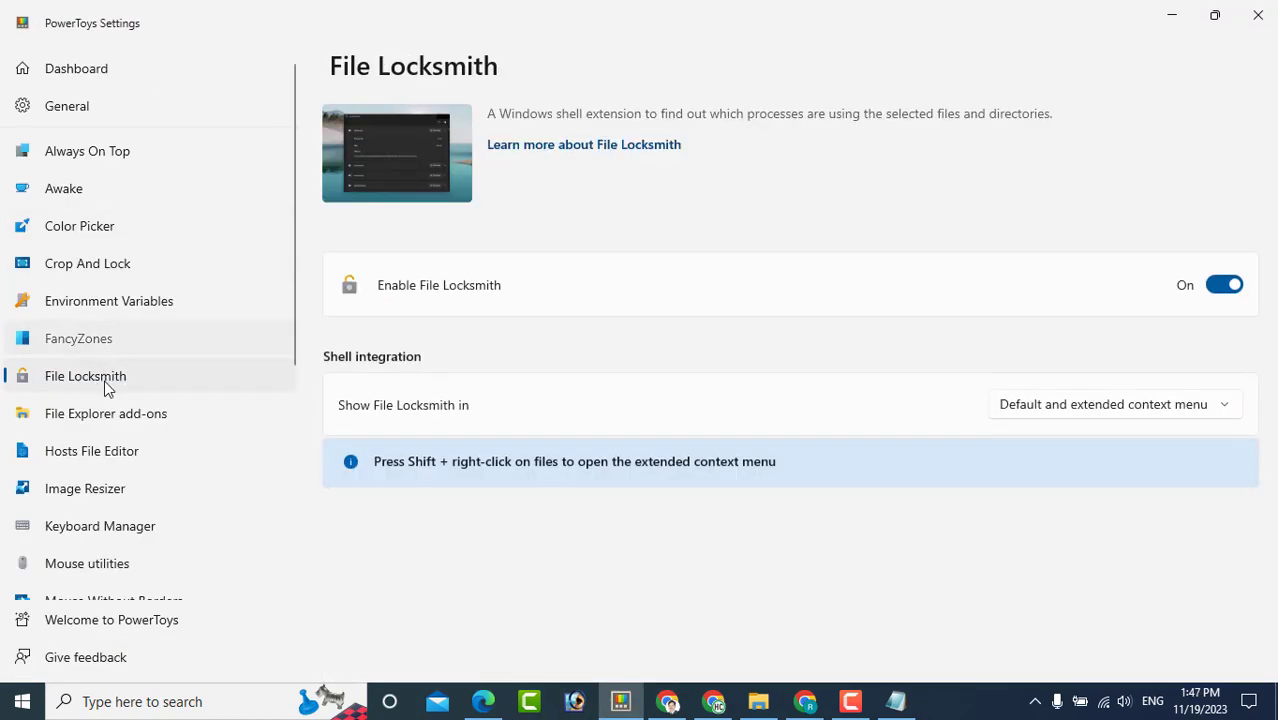
{"action": "left_click", "coordinate": [104, 378]}
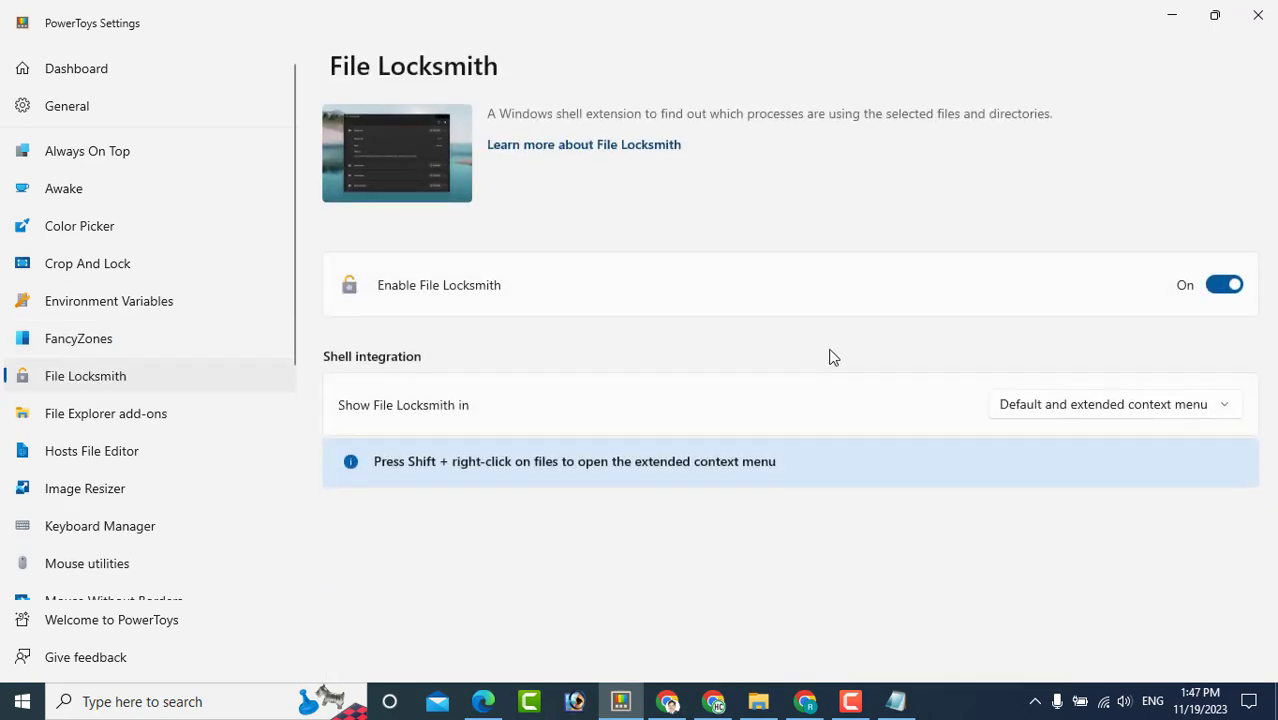
{"action": "left_click", "coordinate": [1180, 16]}
{"action": "left_click", "coordinate": [770, 351]}
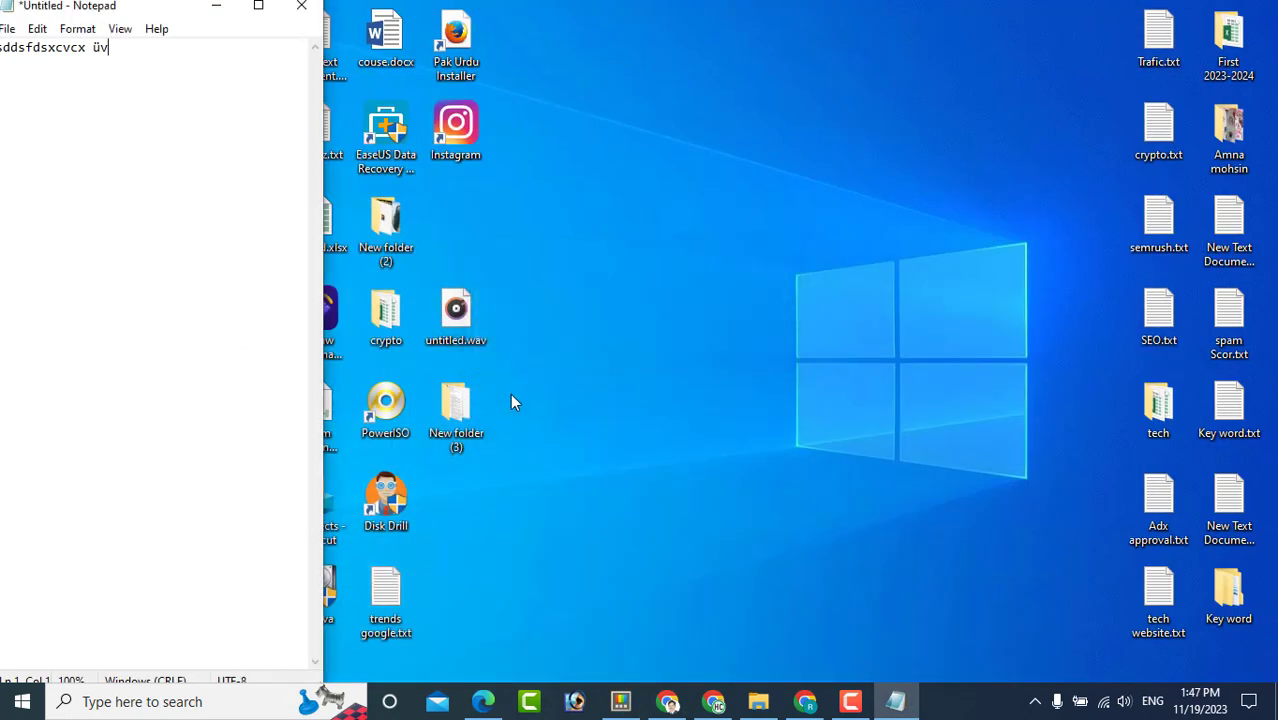
Close the Notepad document without saving, check what is using New folder (3) on the desktop with File Locksmith, and close the result.
{"action": "left_click", "coordinate": [301, 7]}
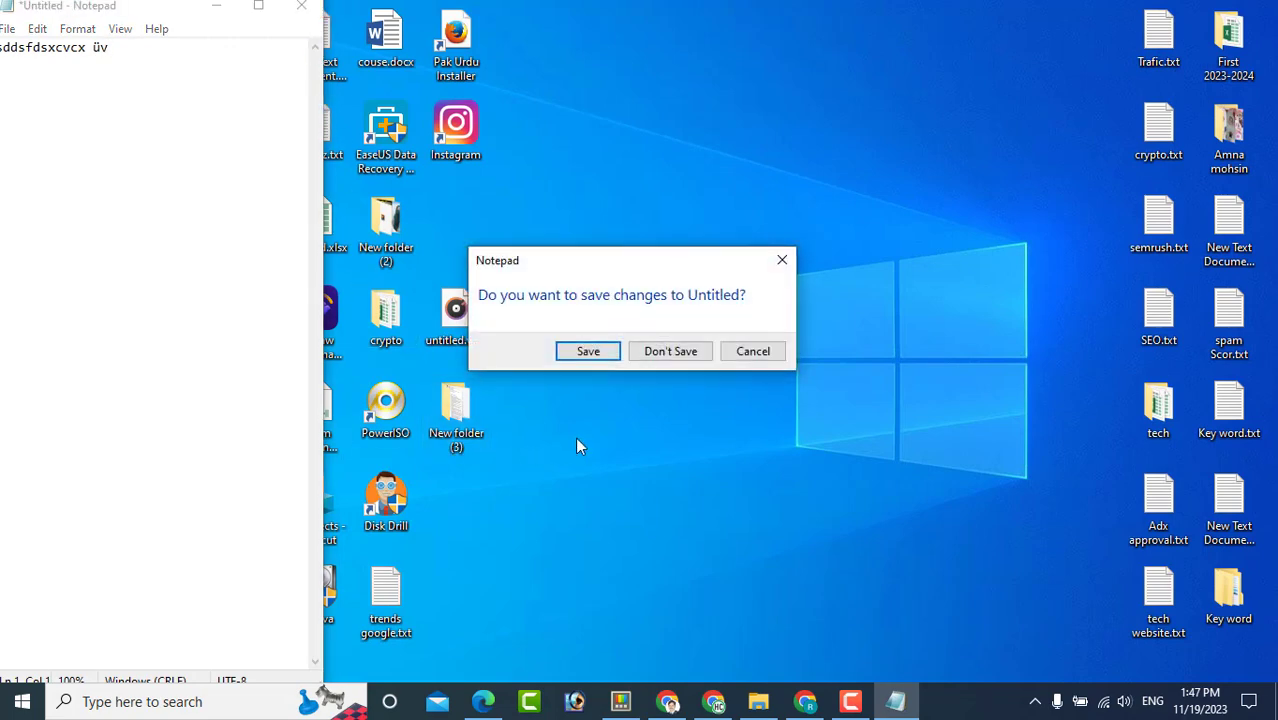
{"action": "left_click", "coordinate": [665, 350]}
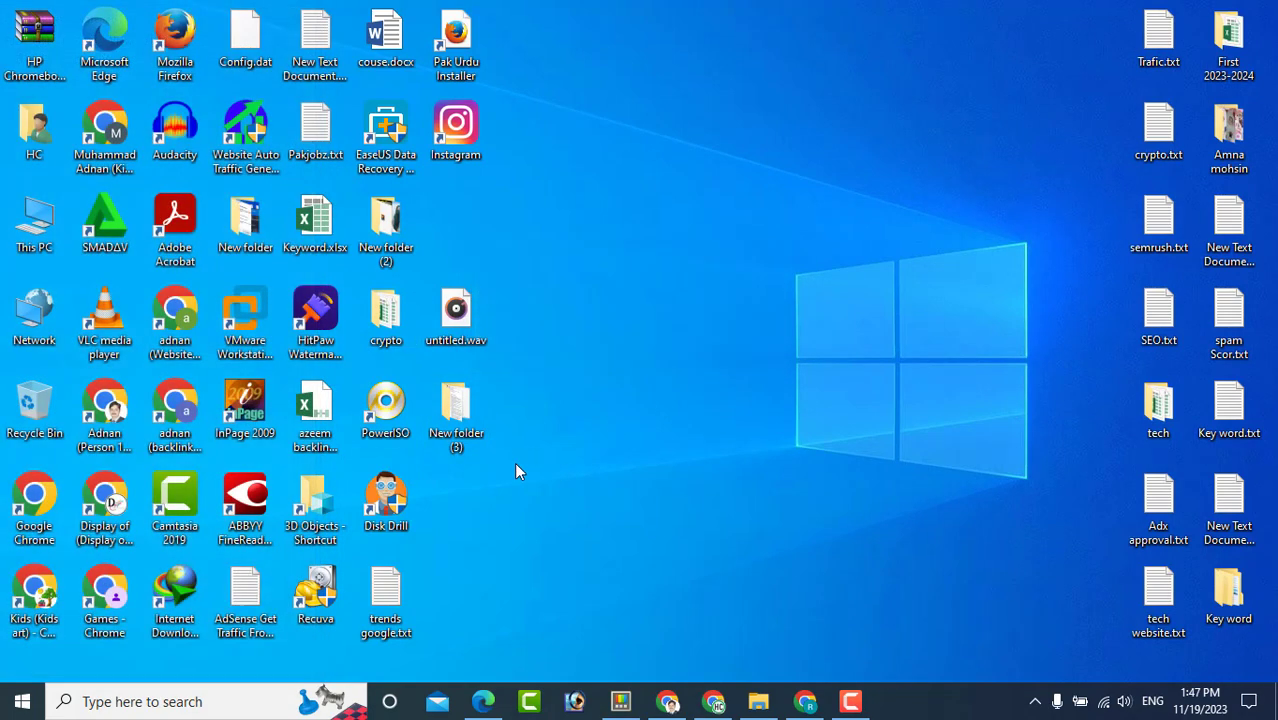
{"action": "right_click", "coordinate": [451, 411]}
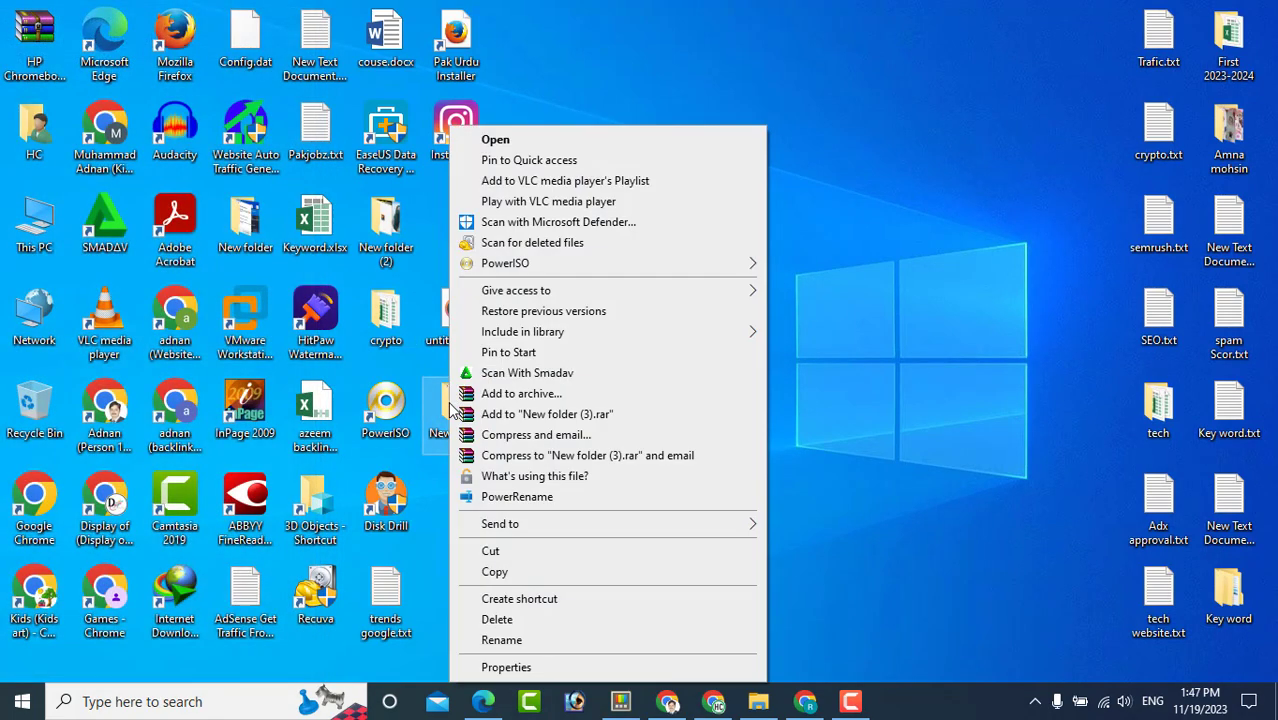
{"action": "left_click", "coordinate": [551, 494]}
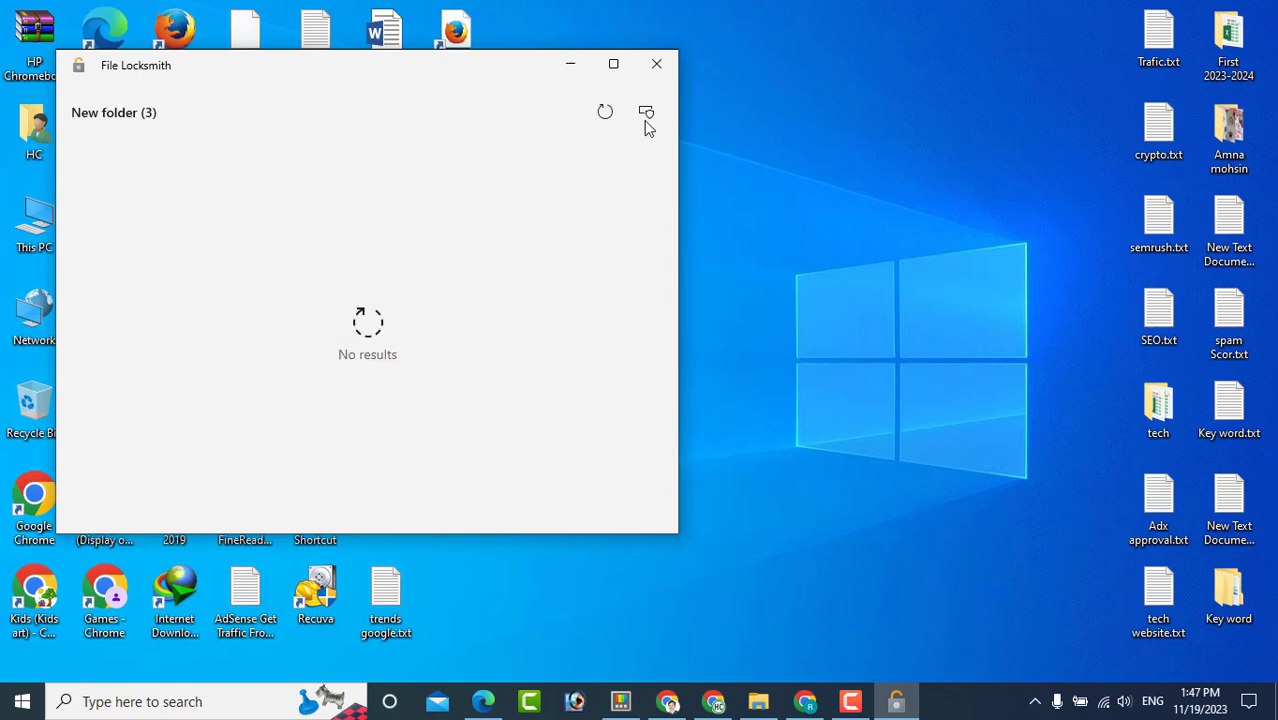
{"action": "left_click", "coordinate": [656, 63]}
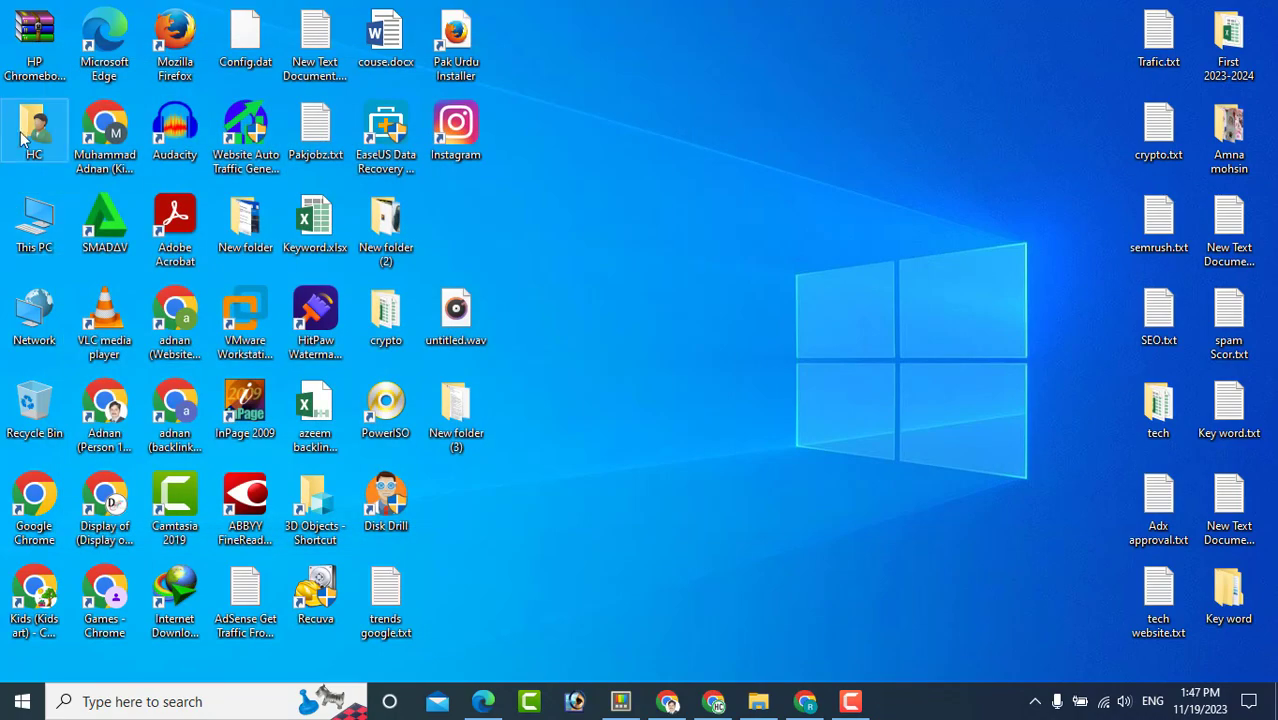
Check which processes are using the Desktop folder inside the HC user folder with File Locksmith, and close both windows.
{"action": "double_click", "coordinate": [30, 135]}
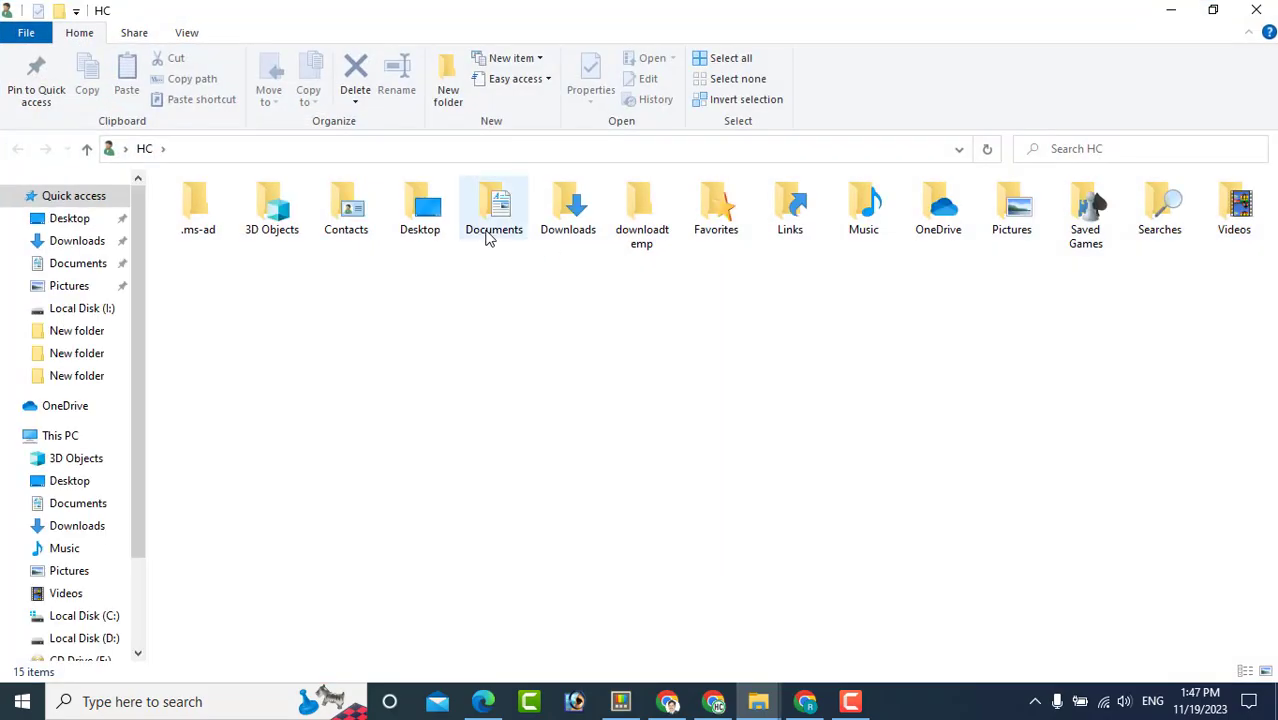
{"action": "right_click", "coordinate": [428, 218]}
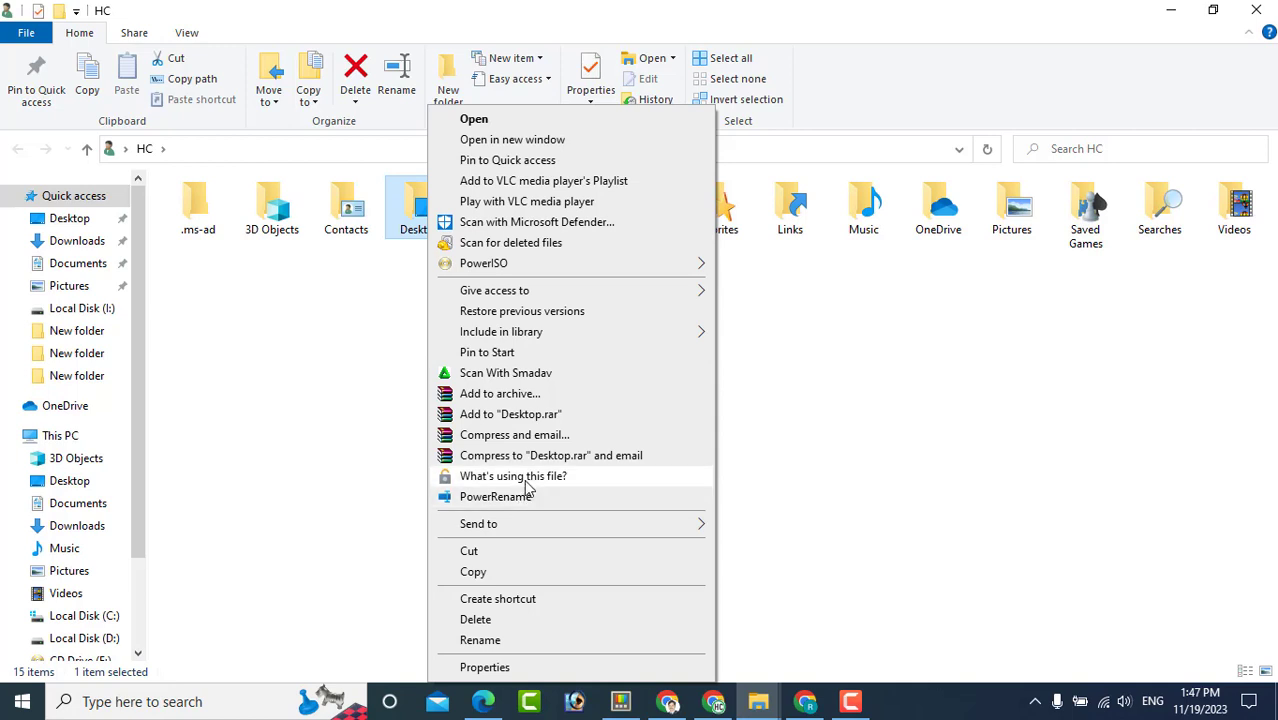
{"action": "left_click", "coordinate": [524, 478]}
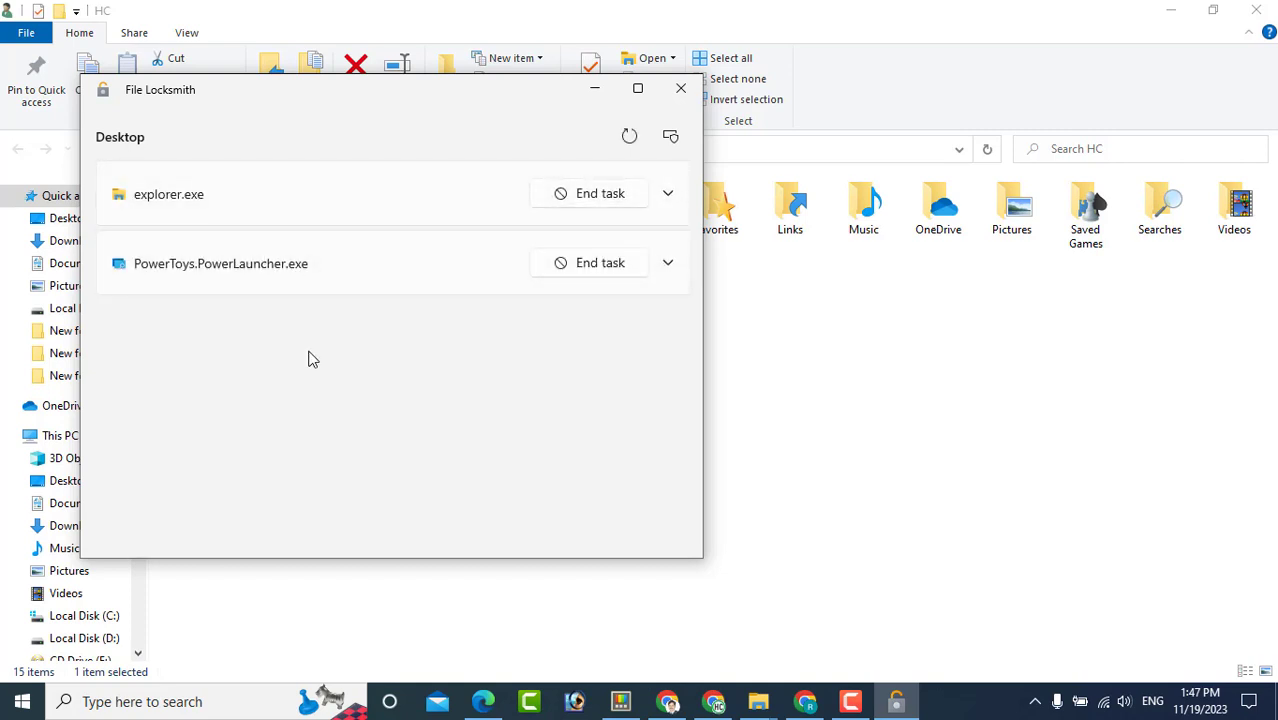
{"action": "left_click", "coordinate": [680, 88]}
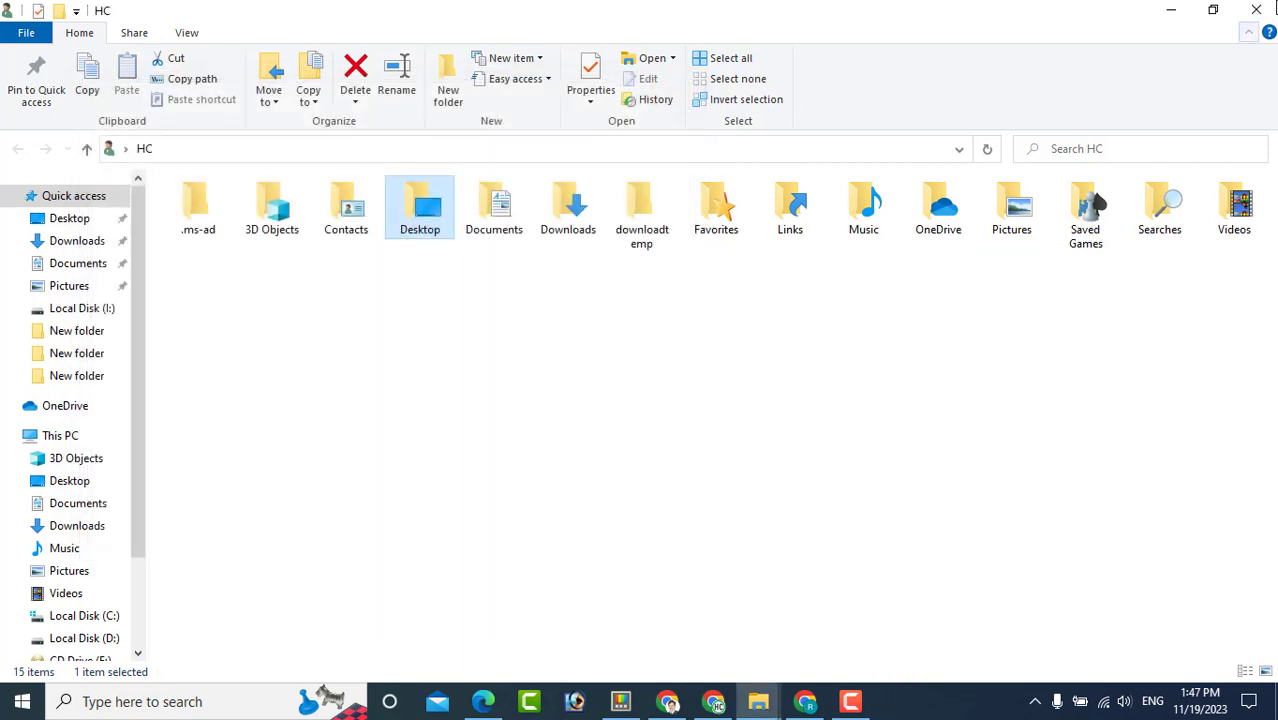
{"action": "left_click", "coordinate": [1256, 10]}
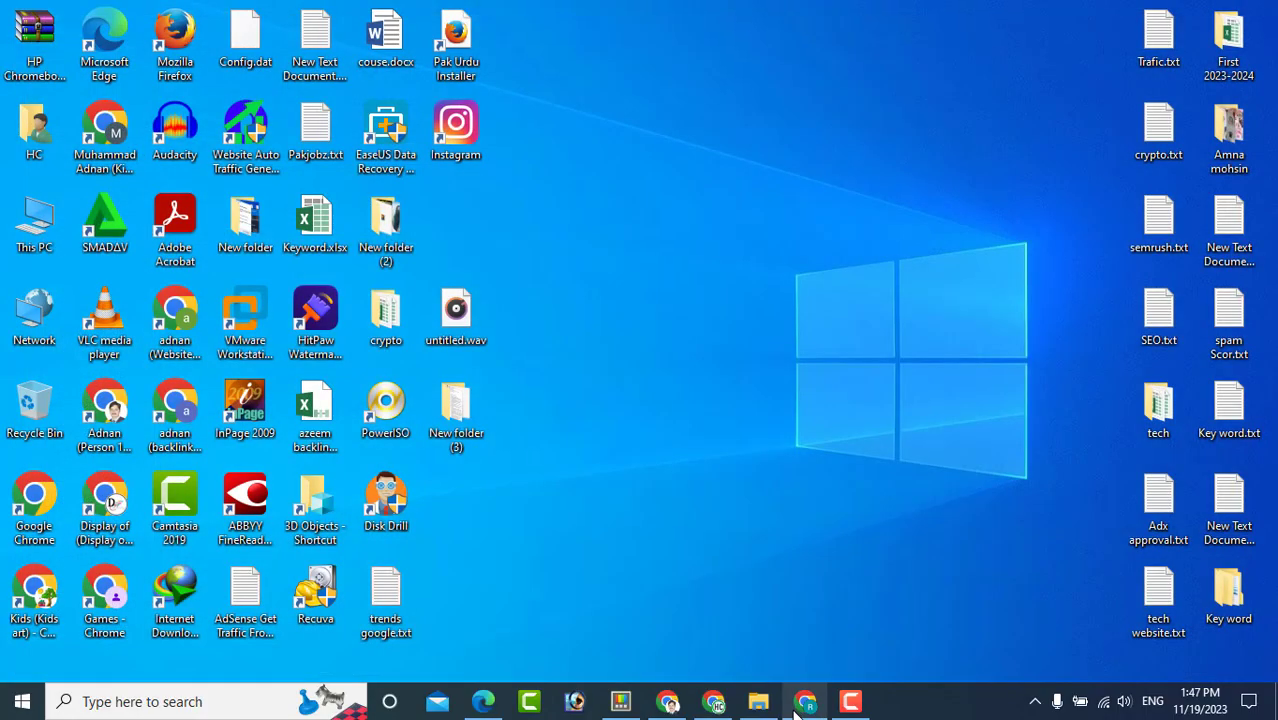
Switch to PowerToys Settings, examine the preview pane file types of the File Explorer add-ons, and return to the desktop.
{"action": "left_click", "coordinate": [620, 701]}
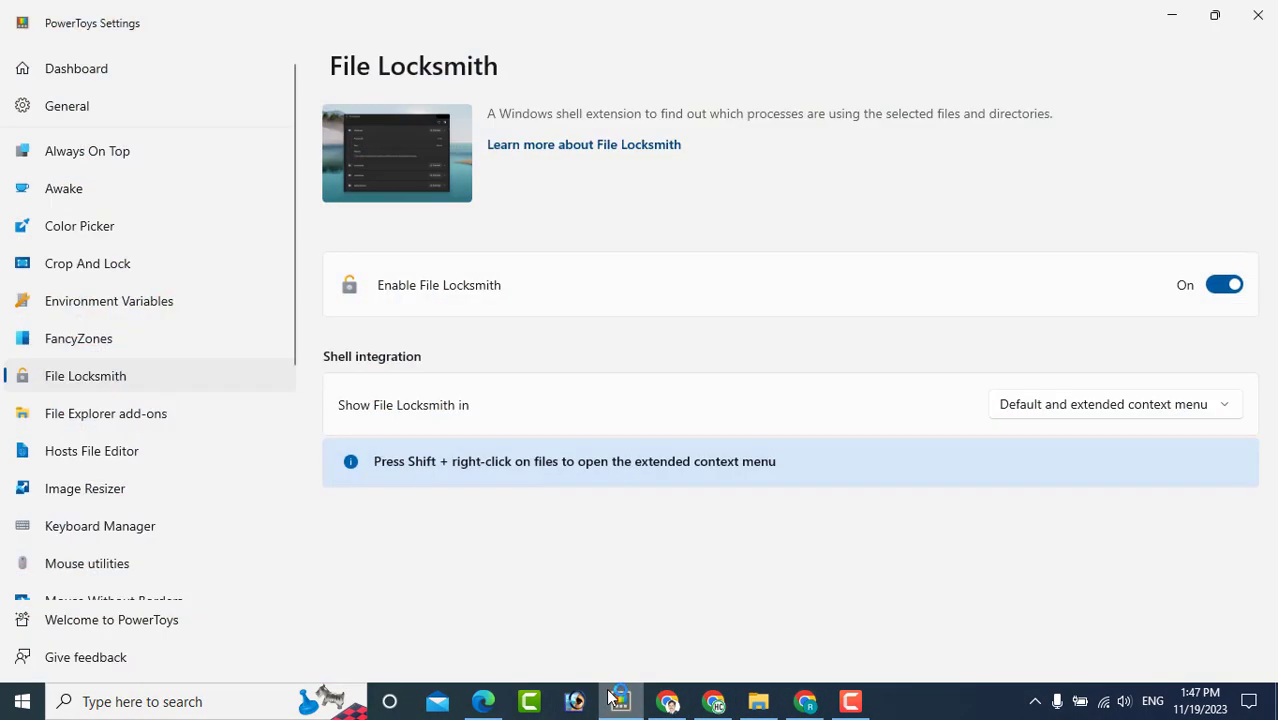
{"action": "left_click", "coordinate": [172, 425]}
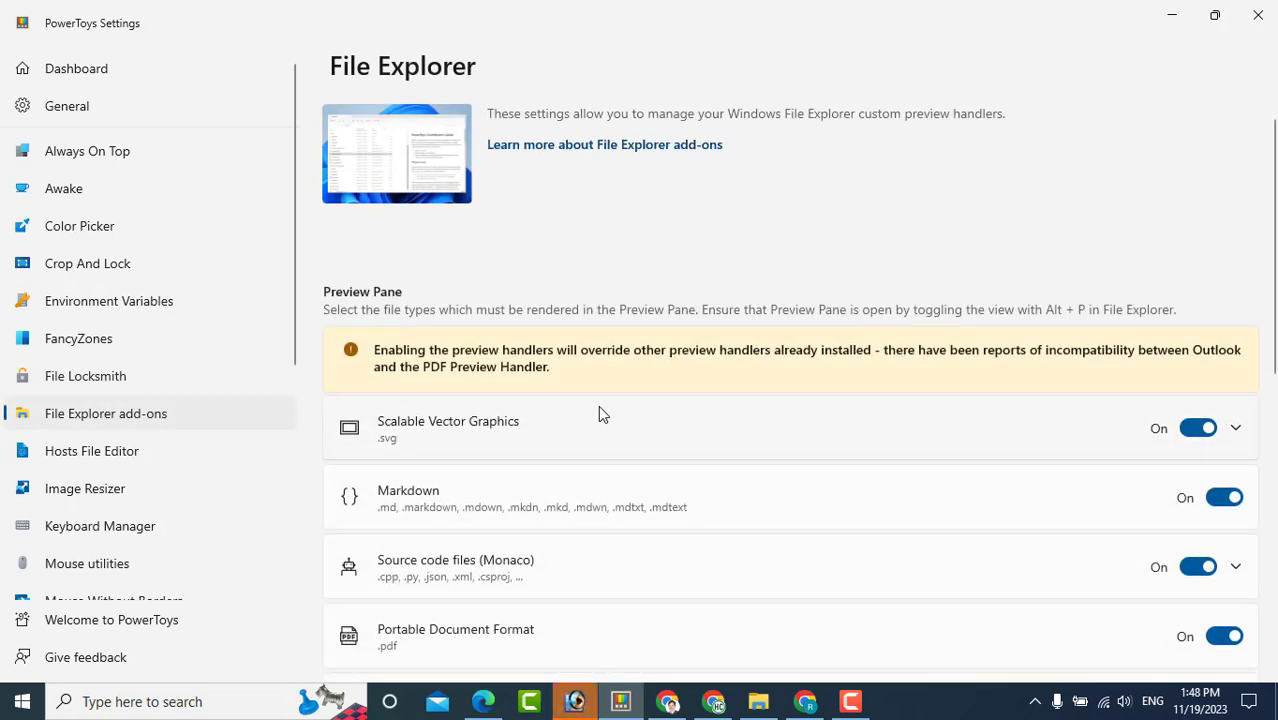
{"action": "scroll", "coordinate": [599, 414], "scroll_direction": "down", "scroll_amount": 2}
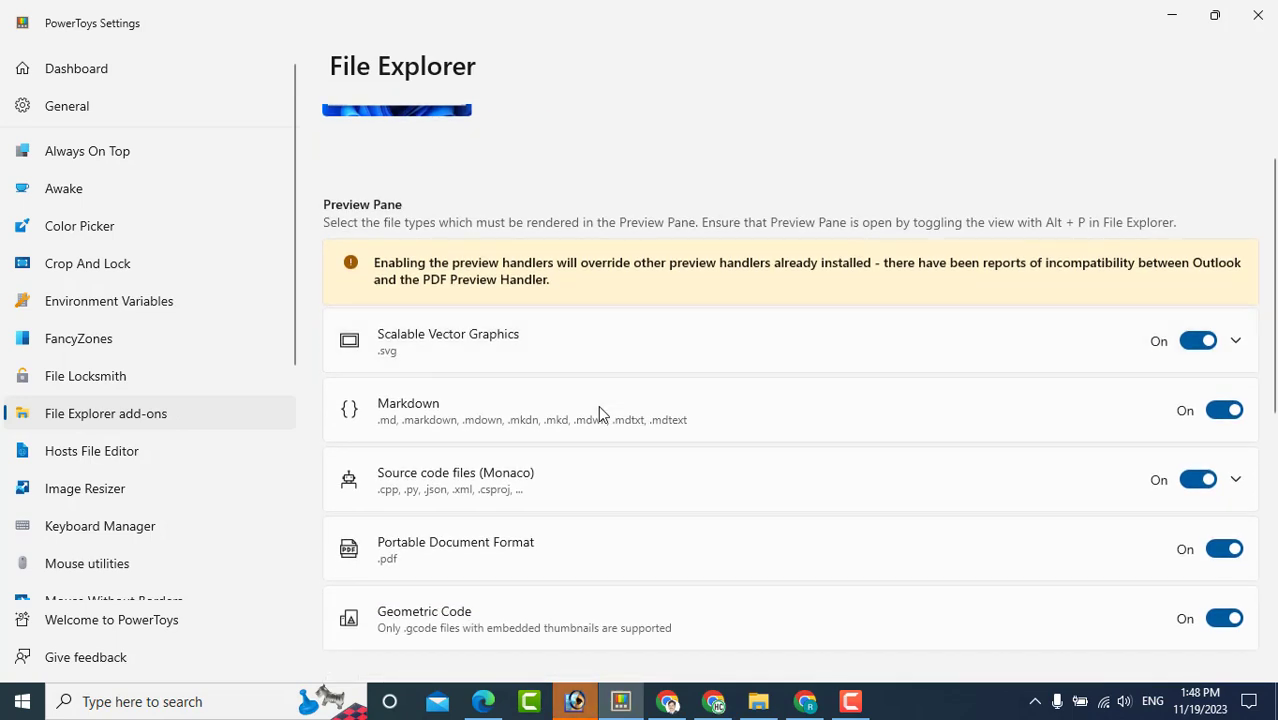
{"action": "scroll", "coordinate": [599, 414], "scroll_direction": "down", "scroll_amount": 5}
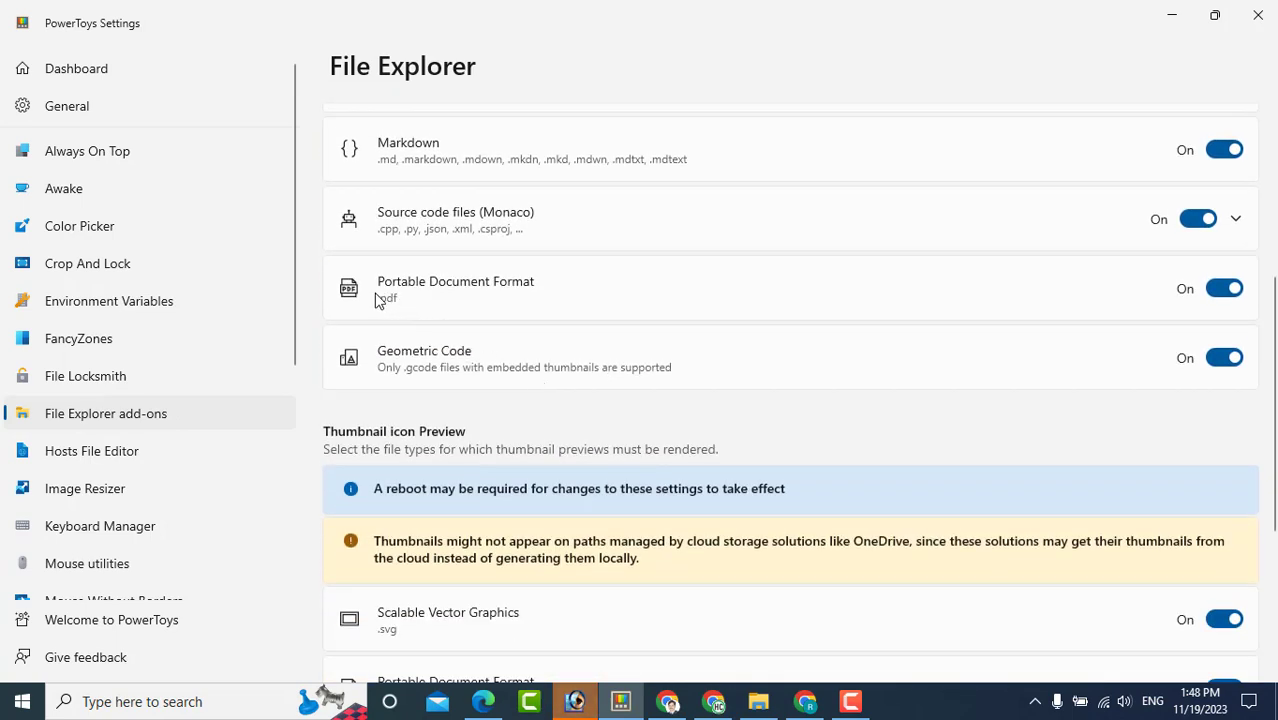
{"action": "scroll", "coordinate": [583, 315], "scroll_direction": "up", "scroll_amount": 3}
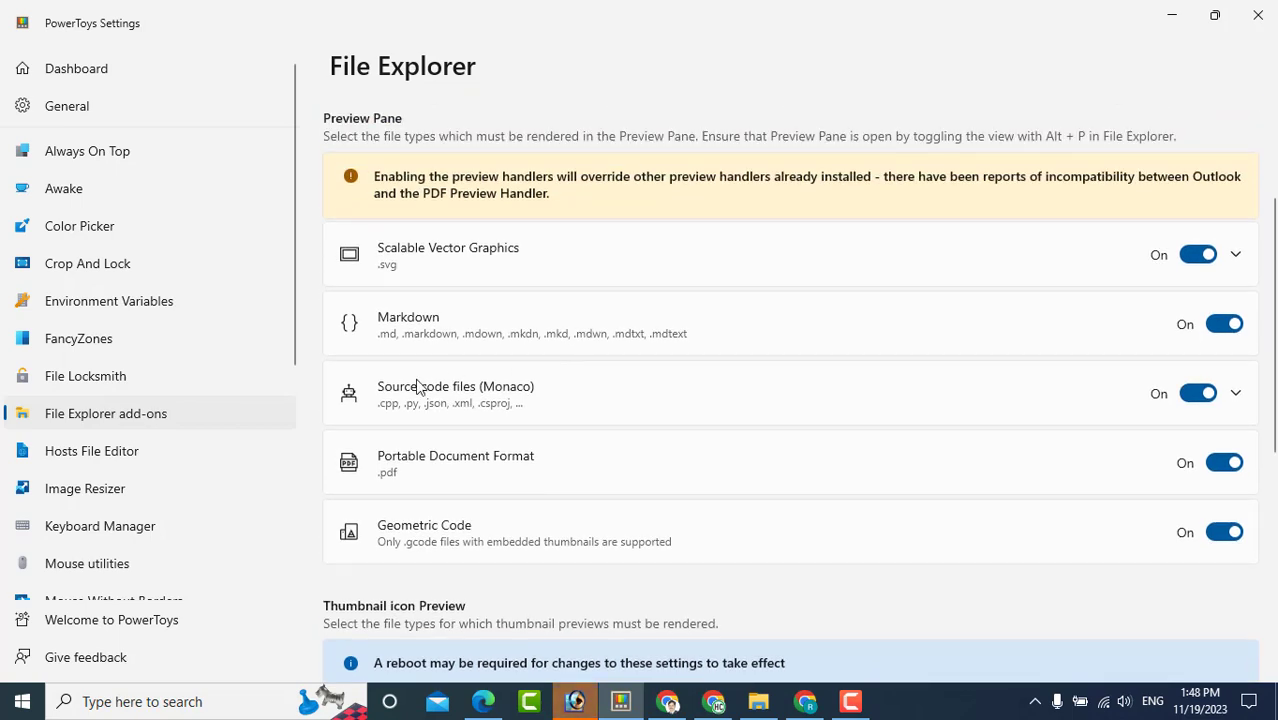
{"action": "scroll", "coordinate": [505, 490], "scroll_direction": "down", "scroll_amount": 2}
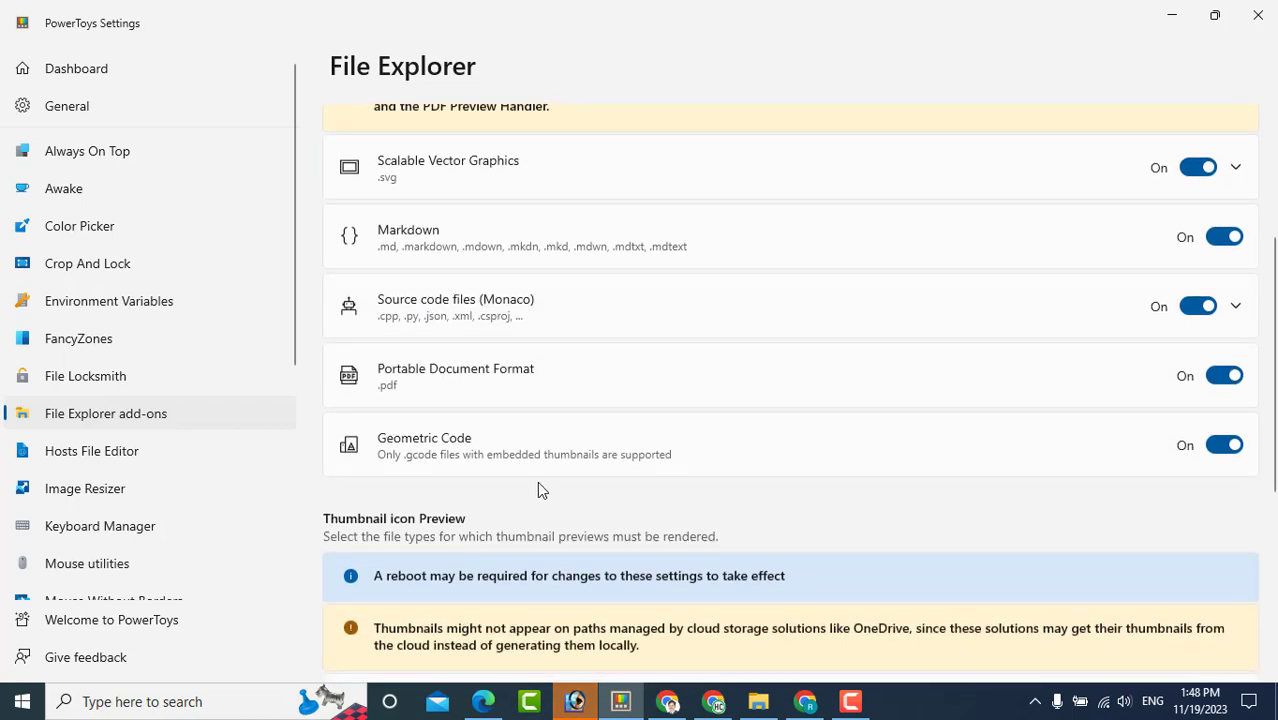
{"action": "left_click", "coordinate": [1162, 25]}
{"action": "left_click", "coordinate": [1260, 8]}
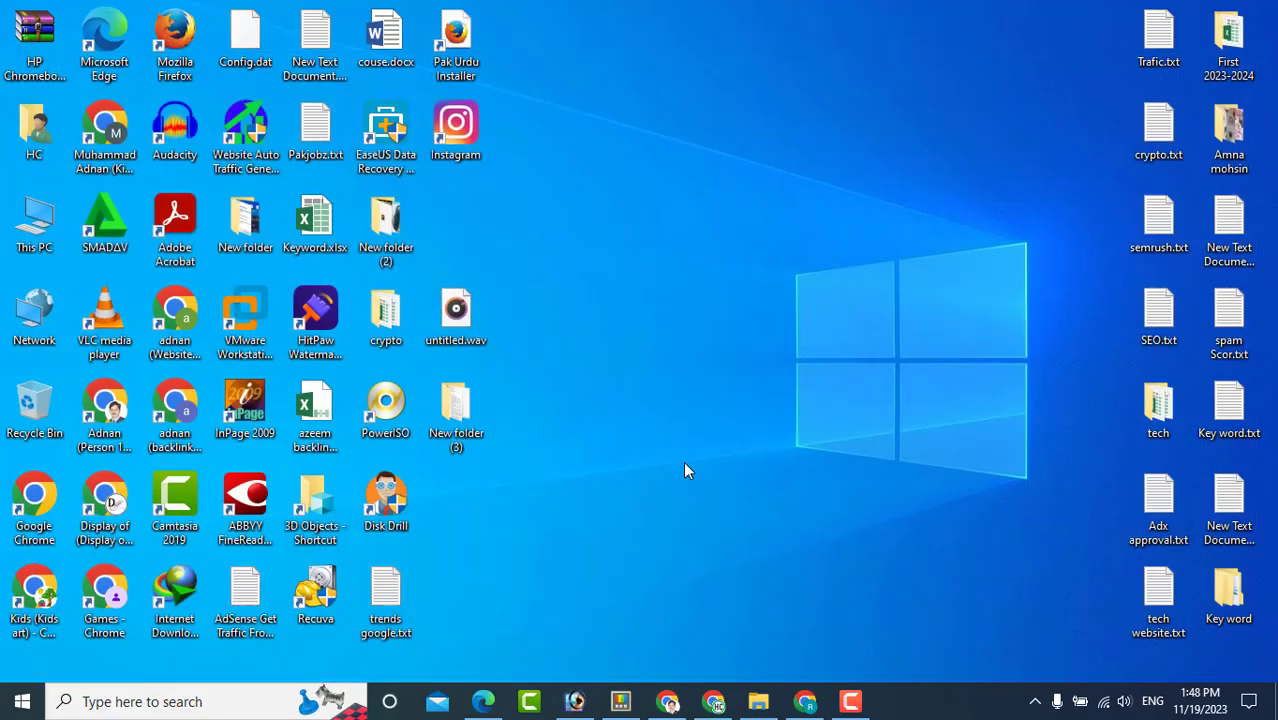
Open New folder (3) from the desktop, select the CV PDF, and turn on the File Explorer preview pane.
{"action": "double_click", "coordinate": [478, 432]}
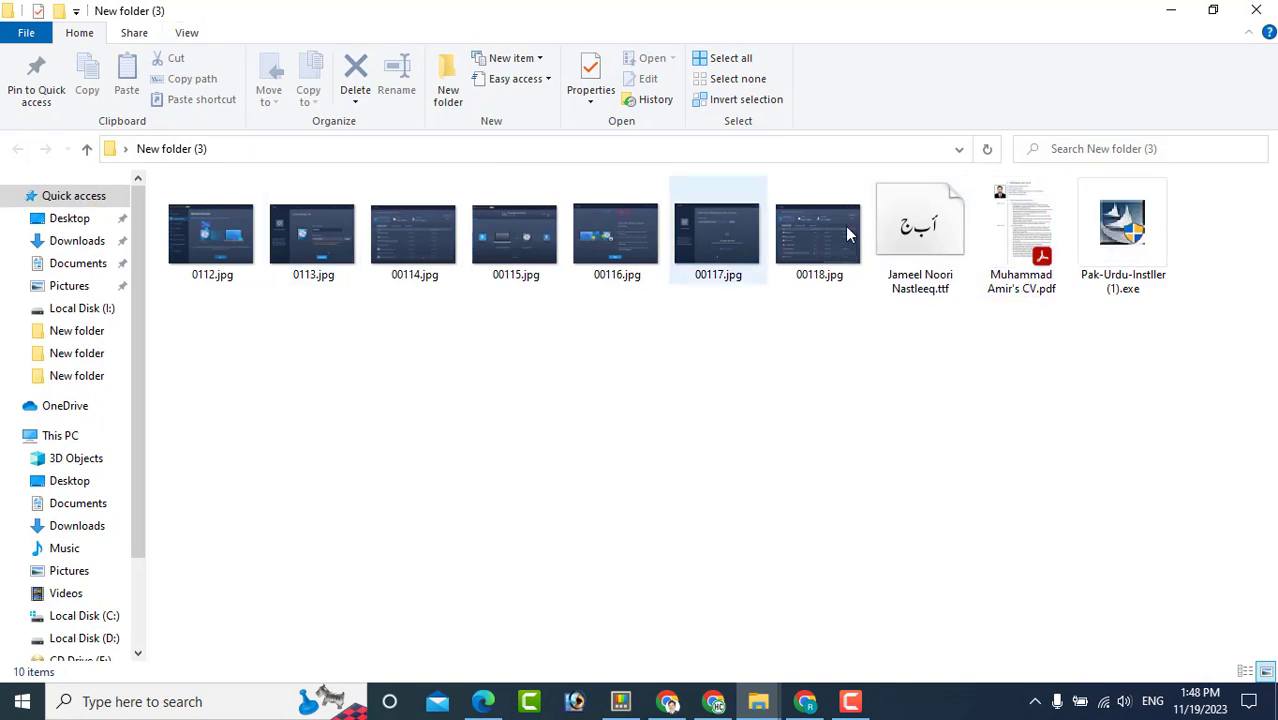
{"action": "left_click", "coordinate": [995, 244]}
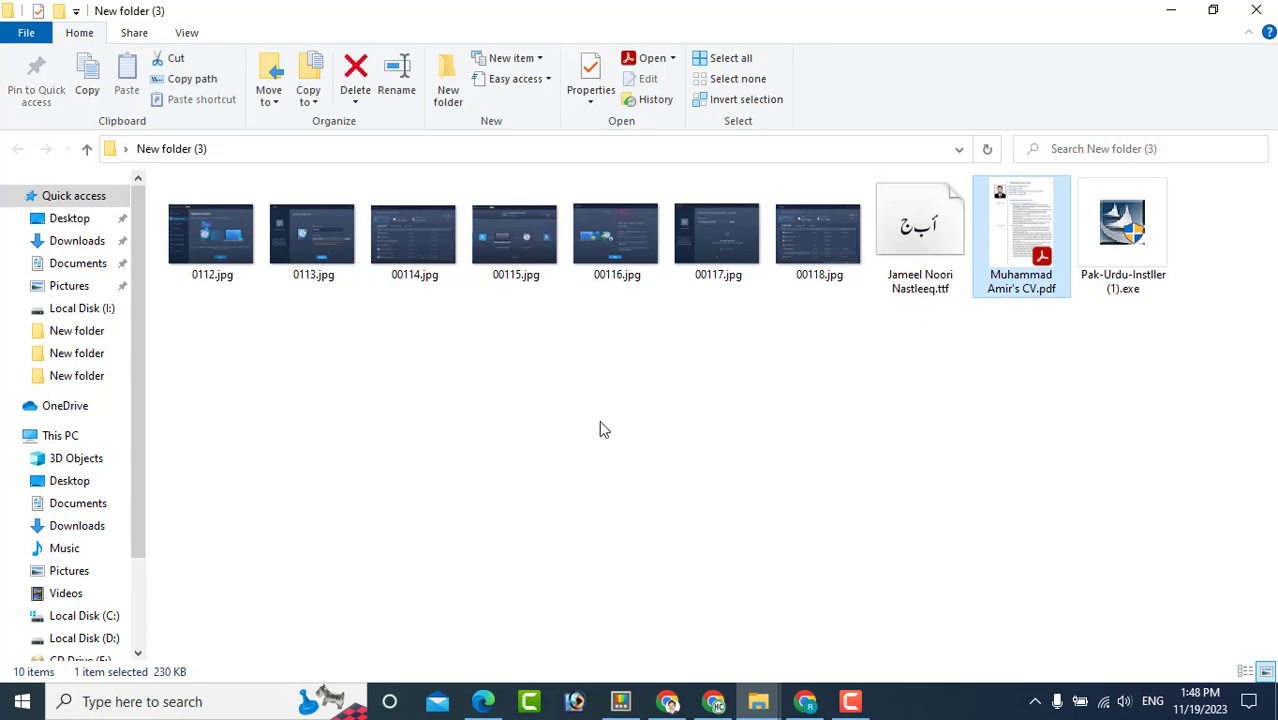
{"action": "left_click", "coordinate": [187, 35]}
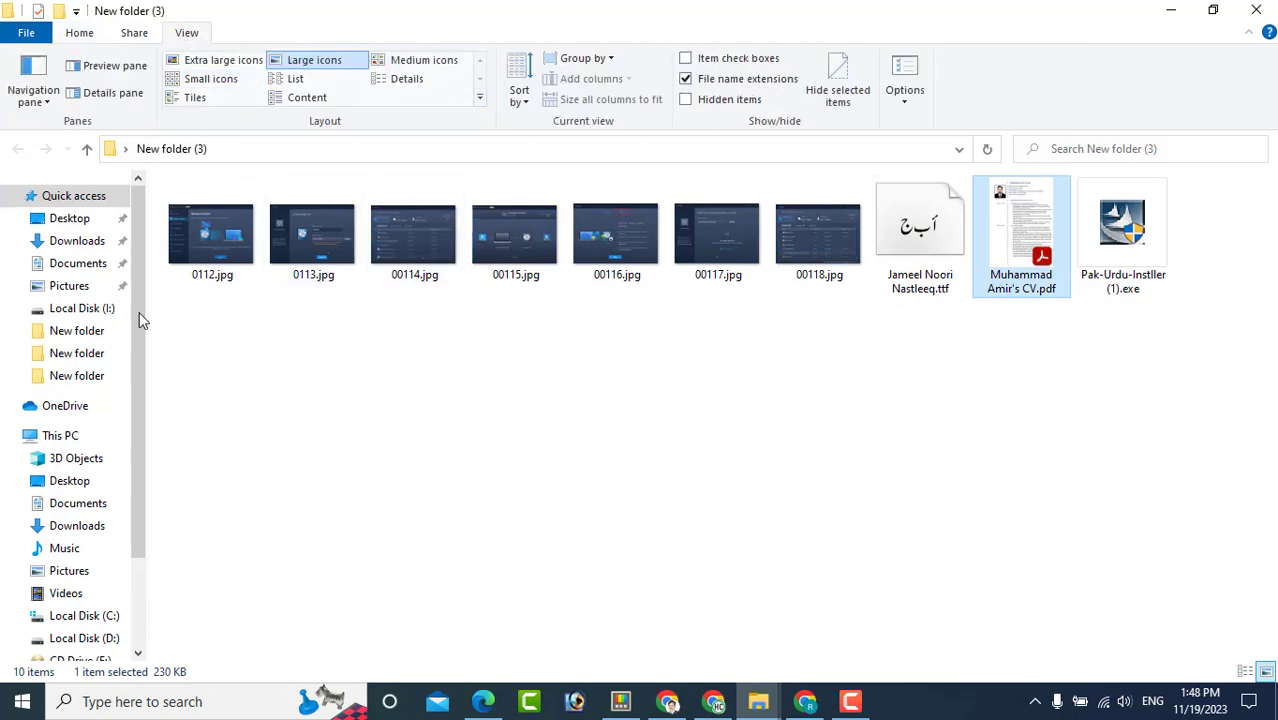
{"action": "left_click", "coordinate": [96, 68]}
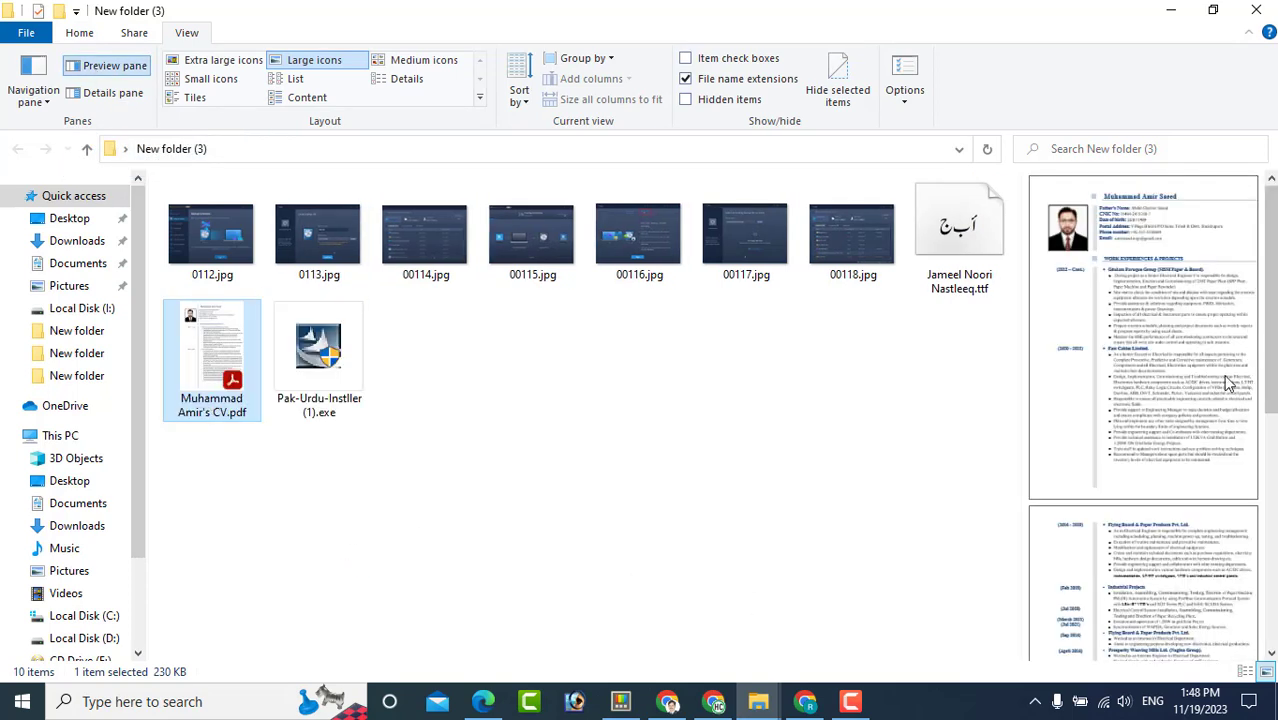
Preview several JPG images and the CV PDF in a widened preview pane, and close the folder window.
{"action": "left_click", "coordinate": [843, 233]}
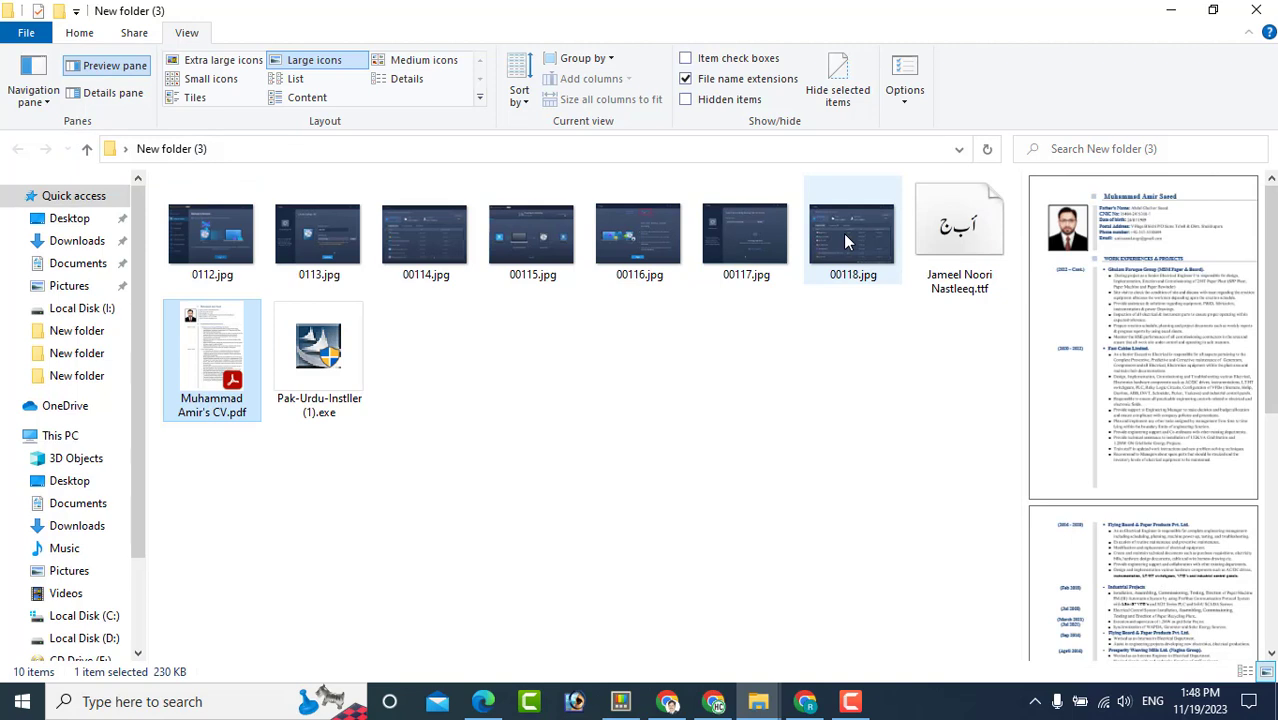
{"action": "left_click", "coordinate": [745, 233]}
{"action": "left_click", "coordinate": [645, 233]}
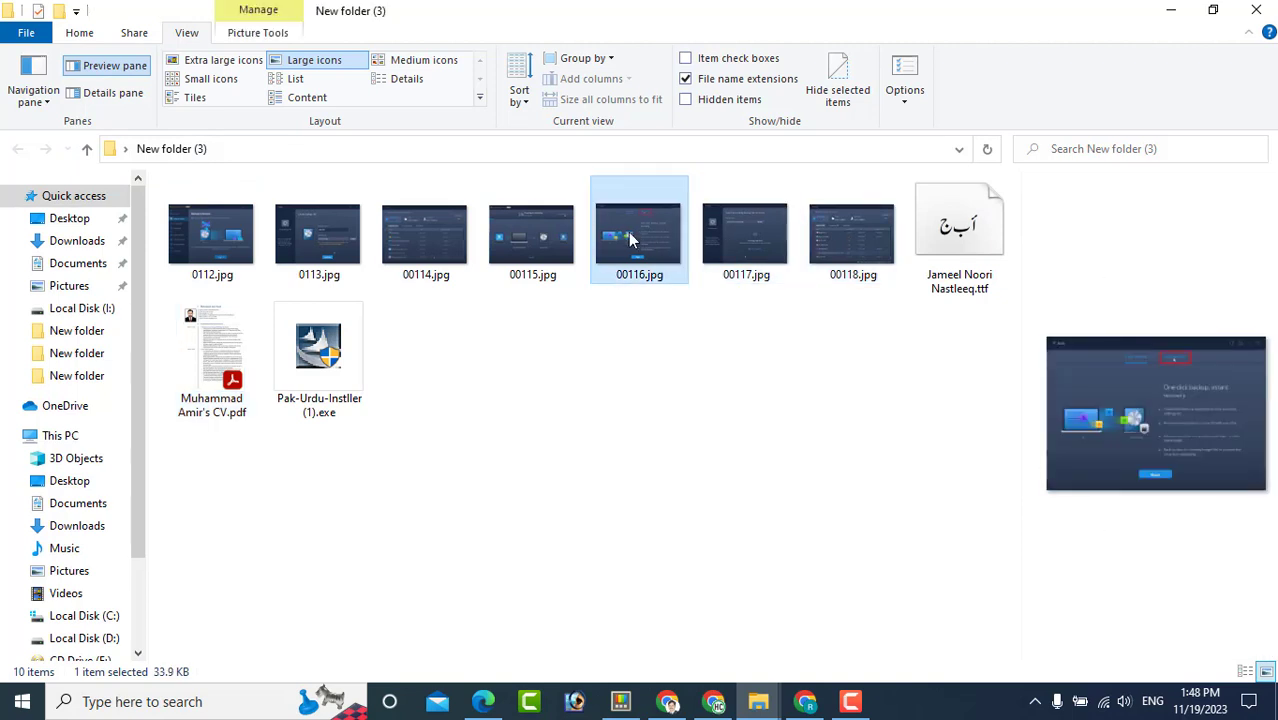
{"action": "left_click", "coordinate": [517, 233]}
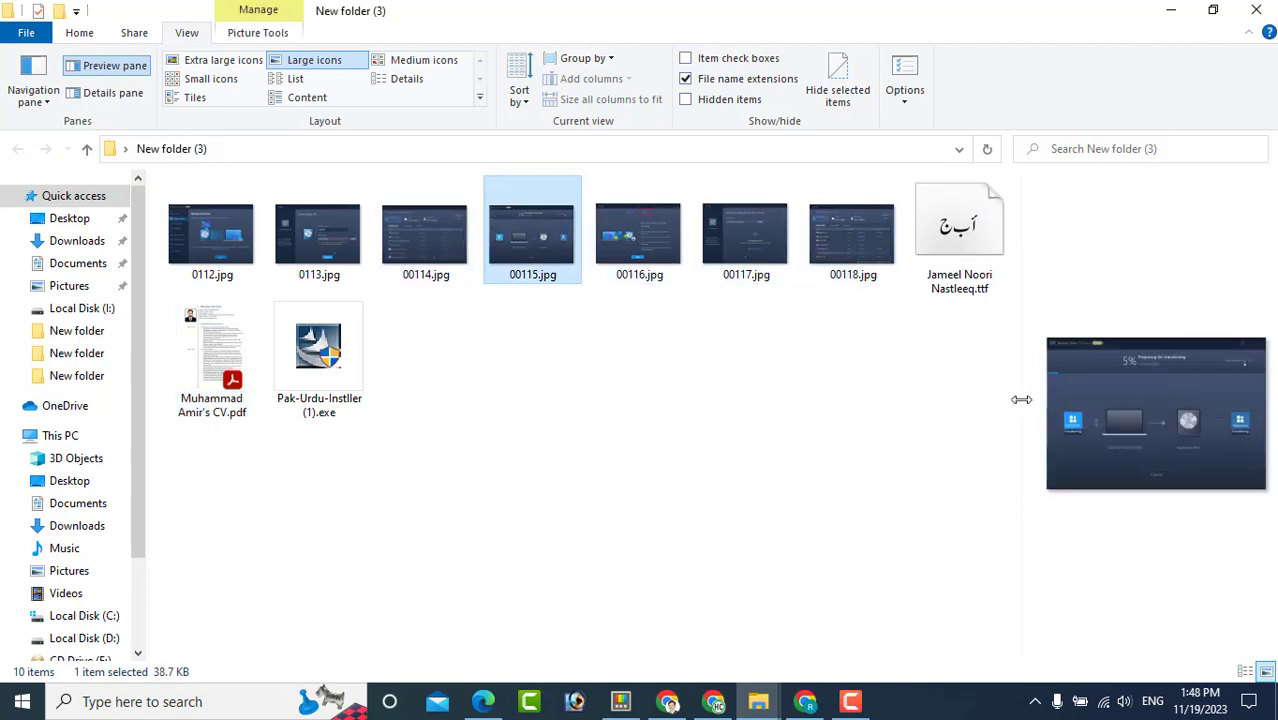
{"action": "left_click_drag", "start_coordinate": [1018, 402], "coordinate": [768, 399]}
{"action": "left_click", "coordinate": [395, 250]}
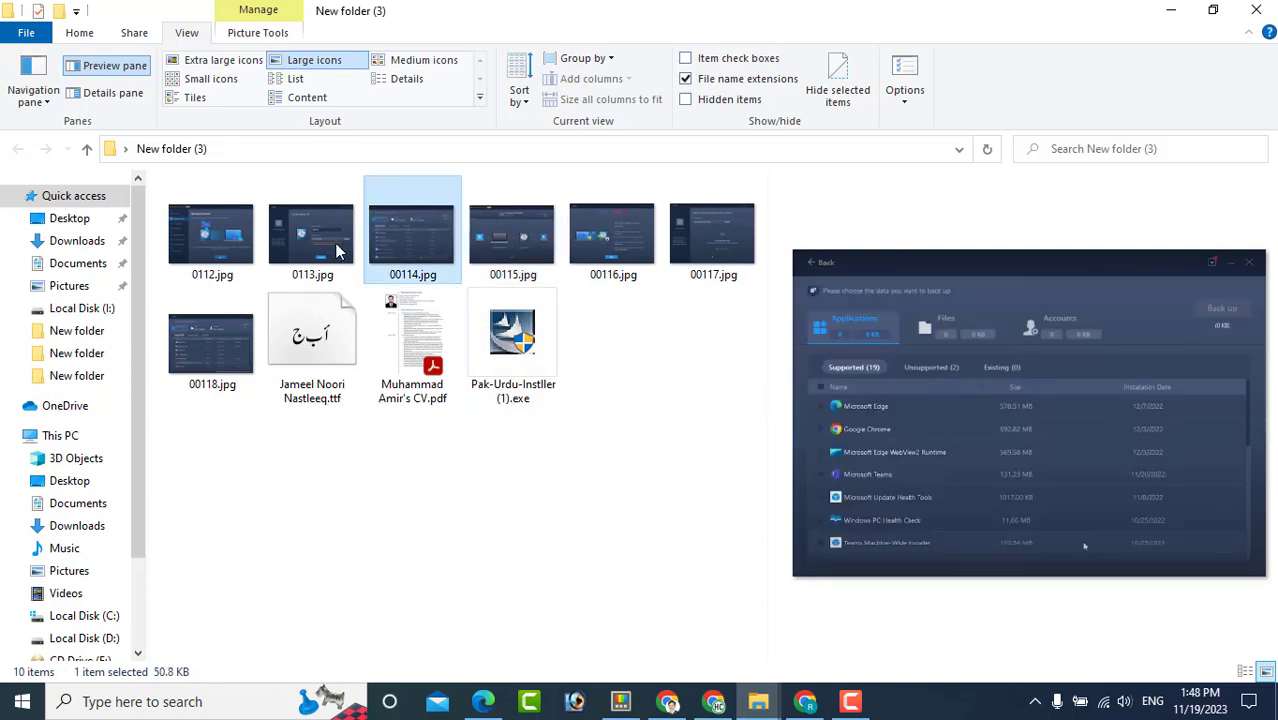
{"action": "left_click", "coordinate": [330, 250]}
{"action": "left_click", "coordinate": [388, 352]}
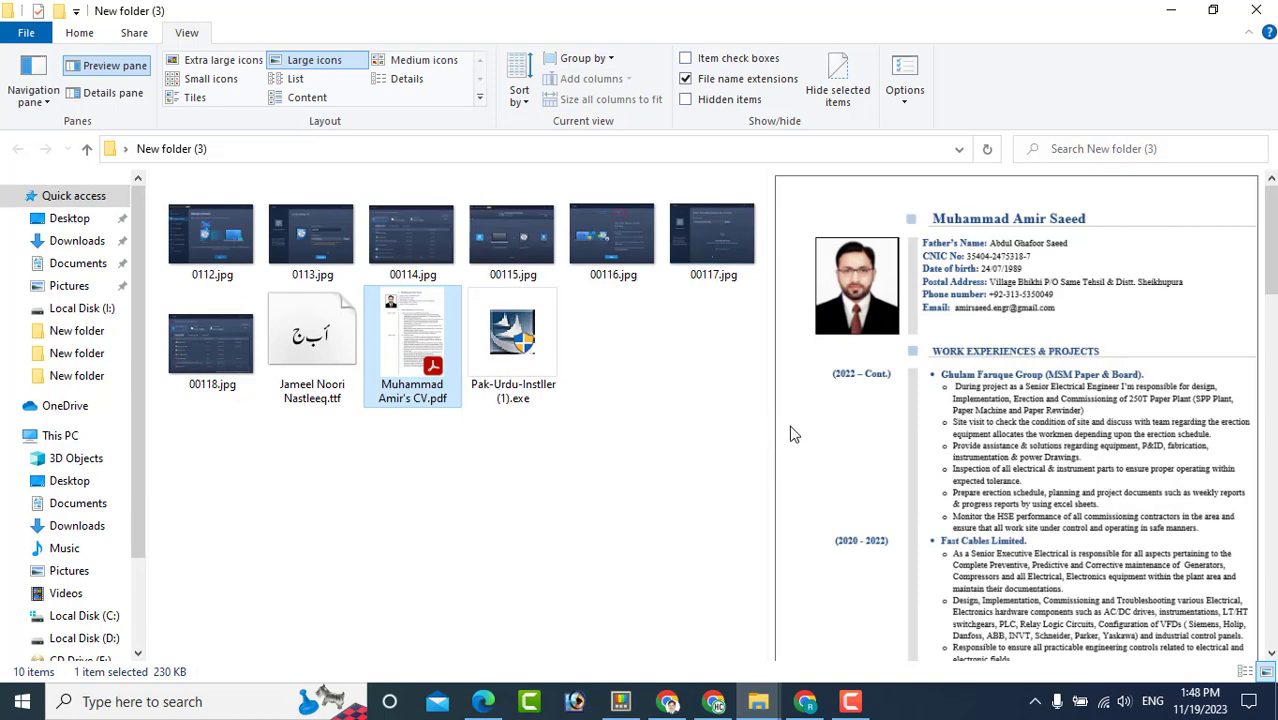
{"action": "left_click", "coordinate": [1256, 10]}
Return to PowerToys Settings and examine the Hosts File Editor options and the Image Resizer size presets.
{"action": "left_click", "coordinate": [621, 701]}
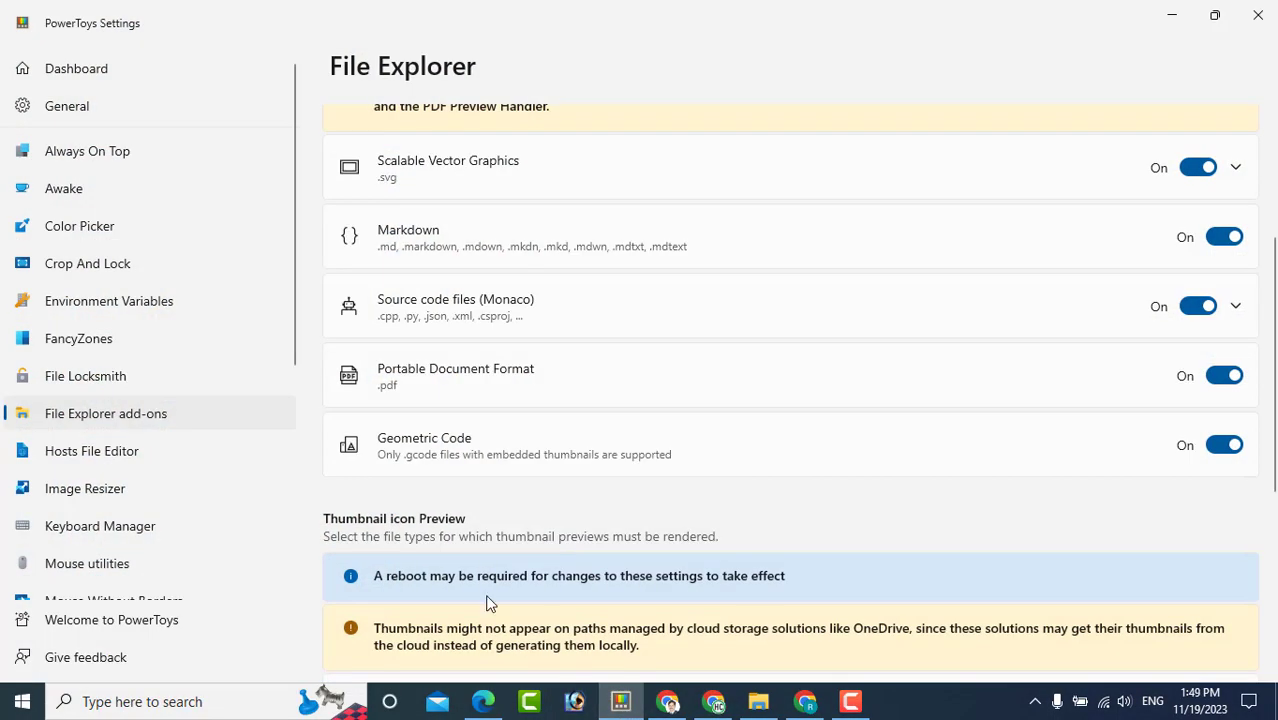
{"action": "left_click", "coordinate": [137, 456]}
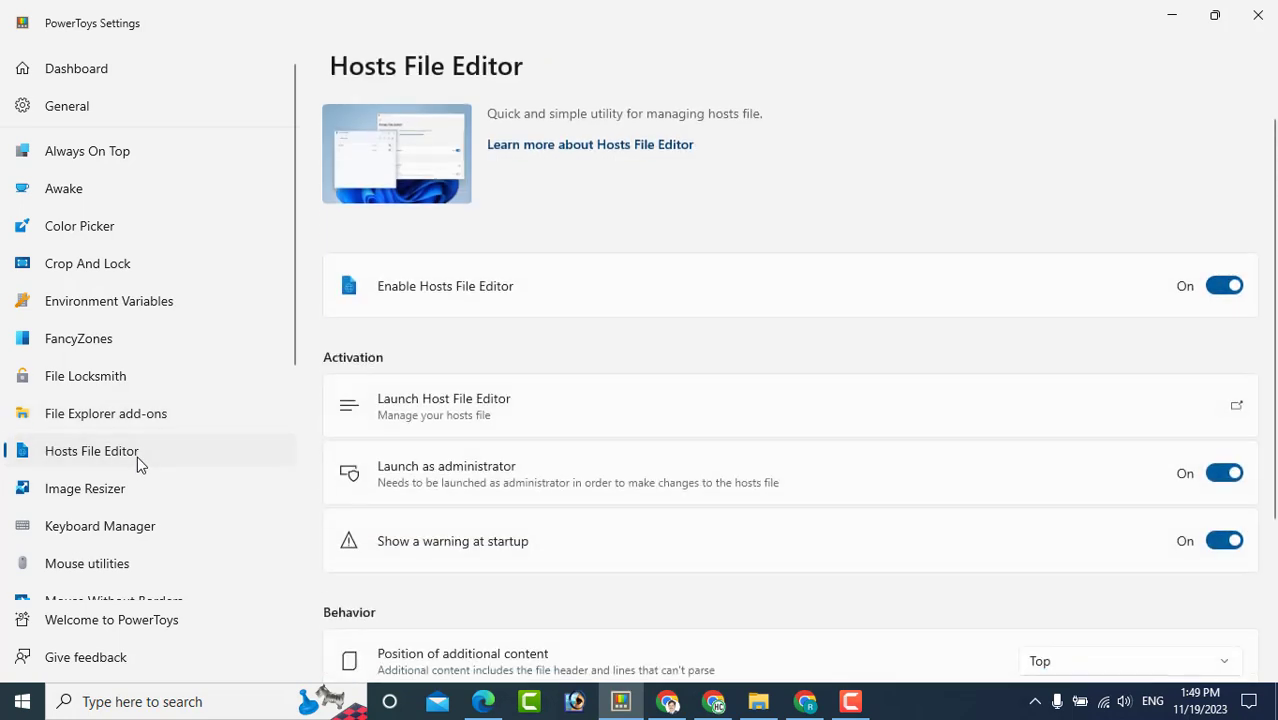
{"action": "scroll", "coordinate": [690, 515], "scroll_direction": "down", "scroll_amount": 3}
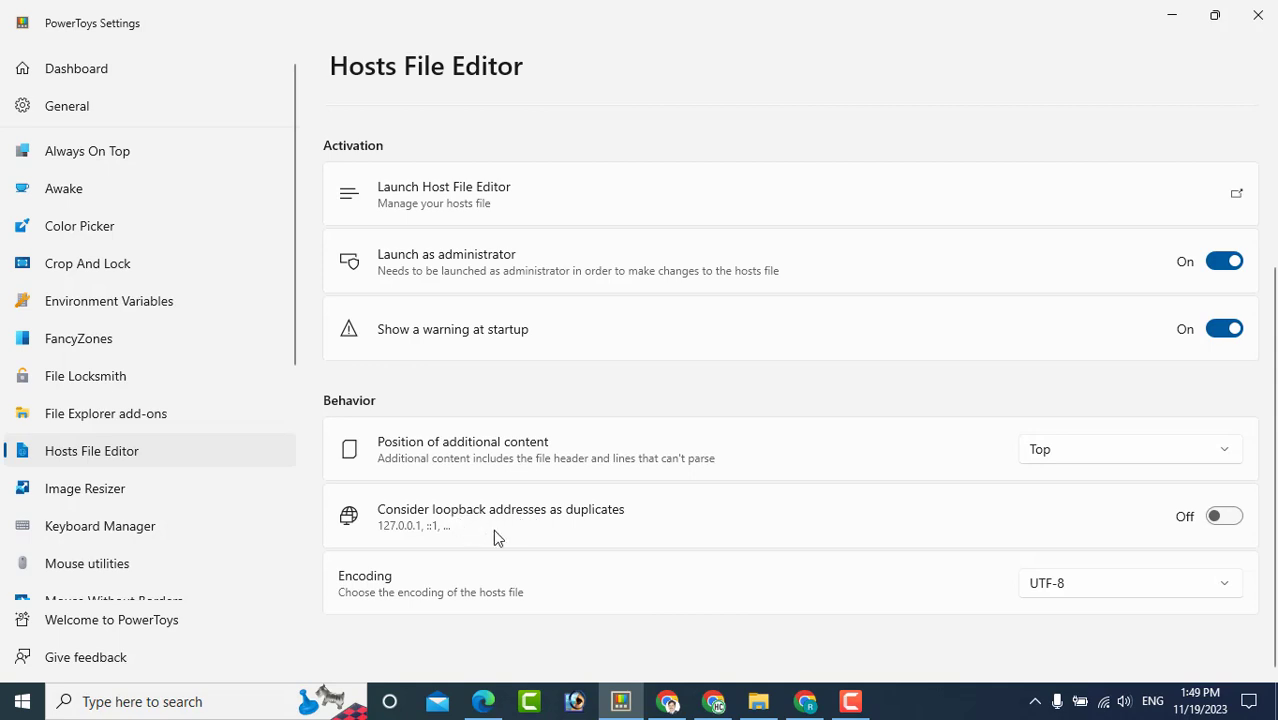
{"action": "scroll", "coordinate": [493, 529], "scroll_direction": "up", "scroll_amount": 3}
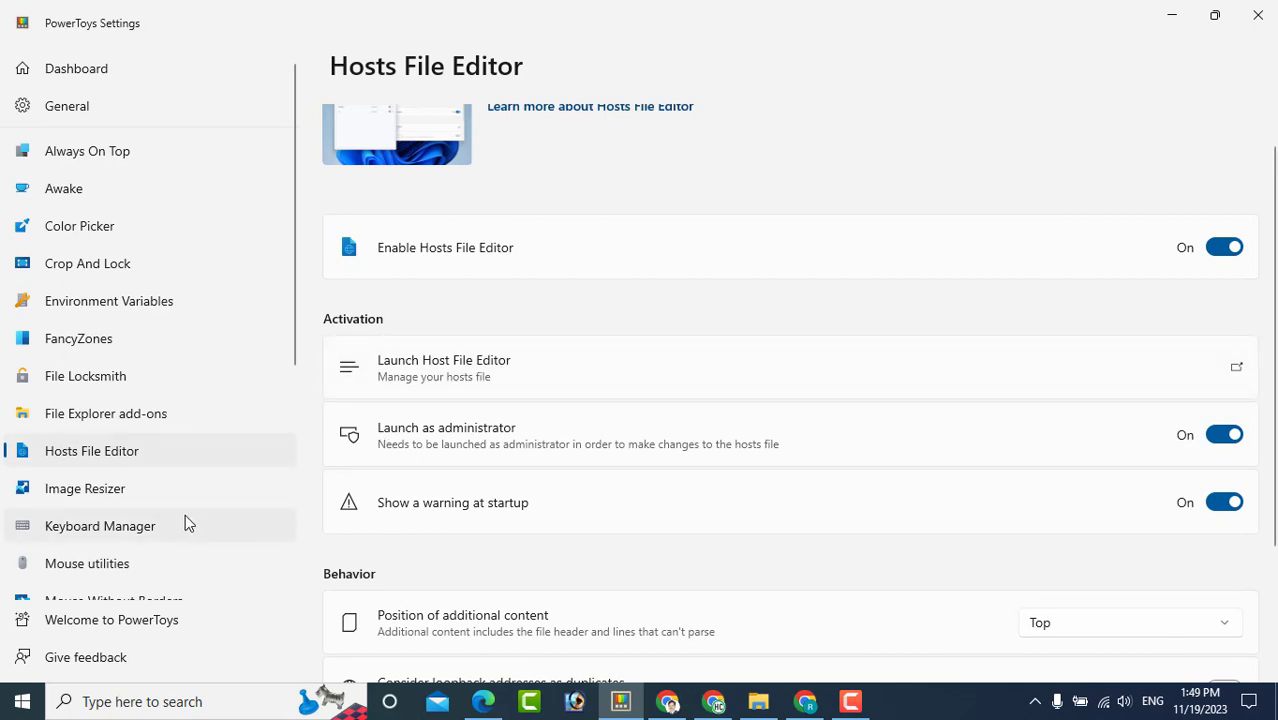
{"action": "left_click", "coordinate": [135, 488]}
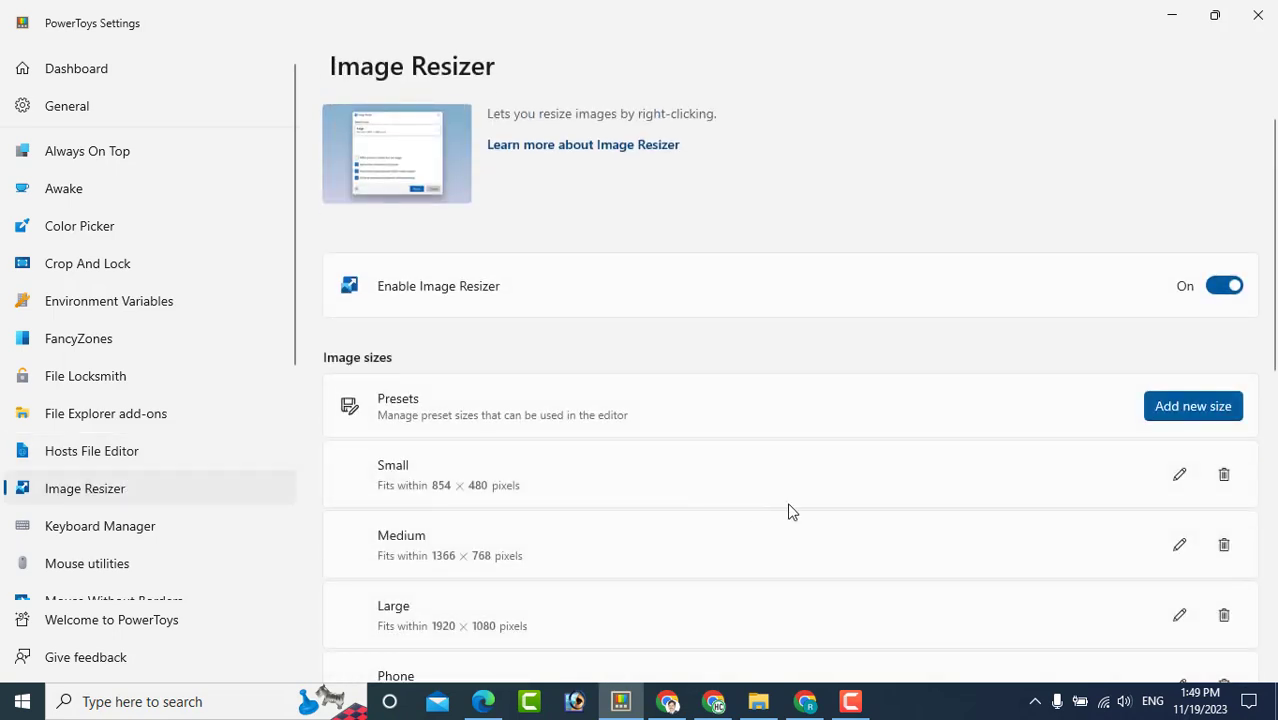
{"action": "scroll", "coordinate": [790, 511], "scroll_direction": "down", "scroll_amount": 3}
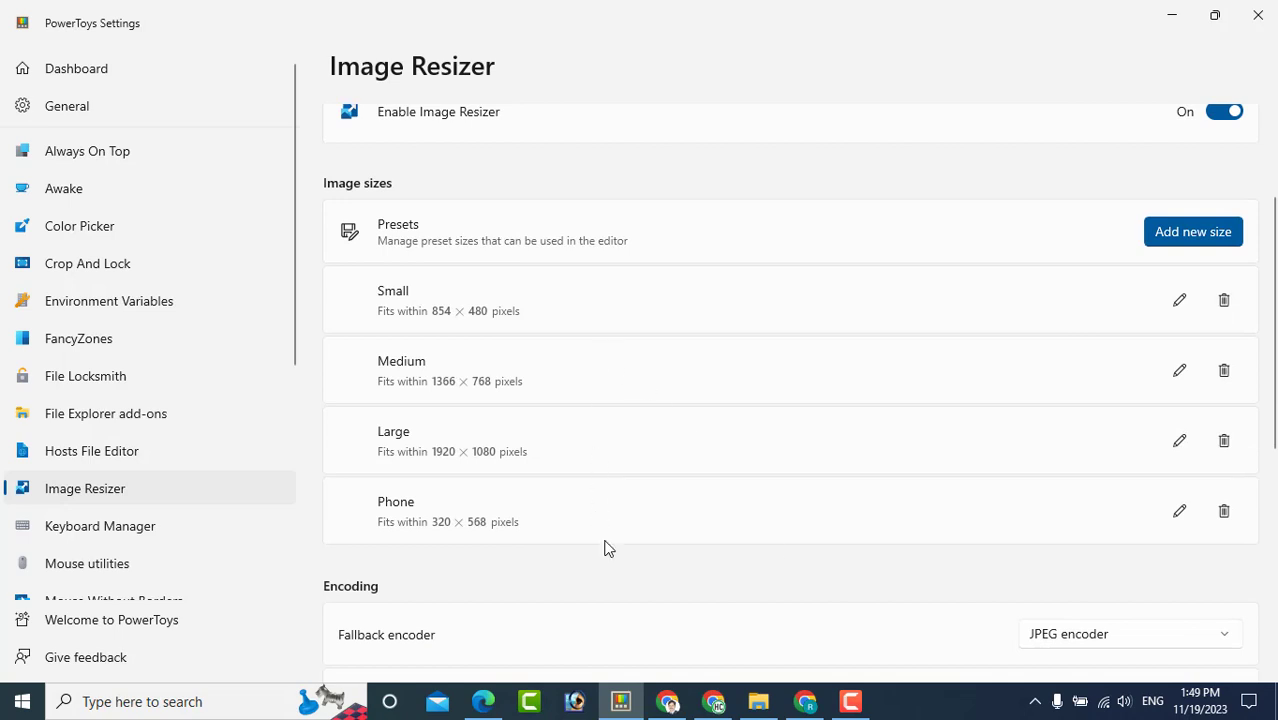
Minimize PowerToys Settings, open New folder (3) from the desktop, and turn off the preview pane.
{"action": "left_click", "coordinate": [1171, 14]}
{"action": "double_click", "coordinate": [447, 400]}
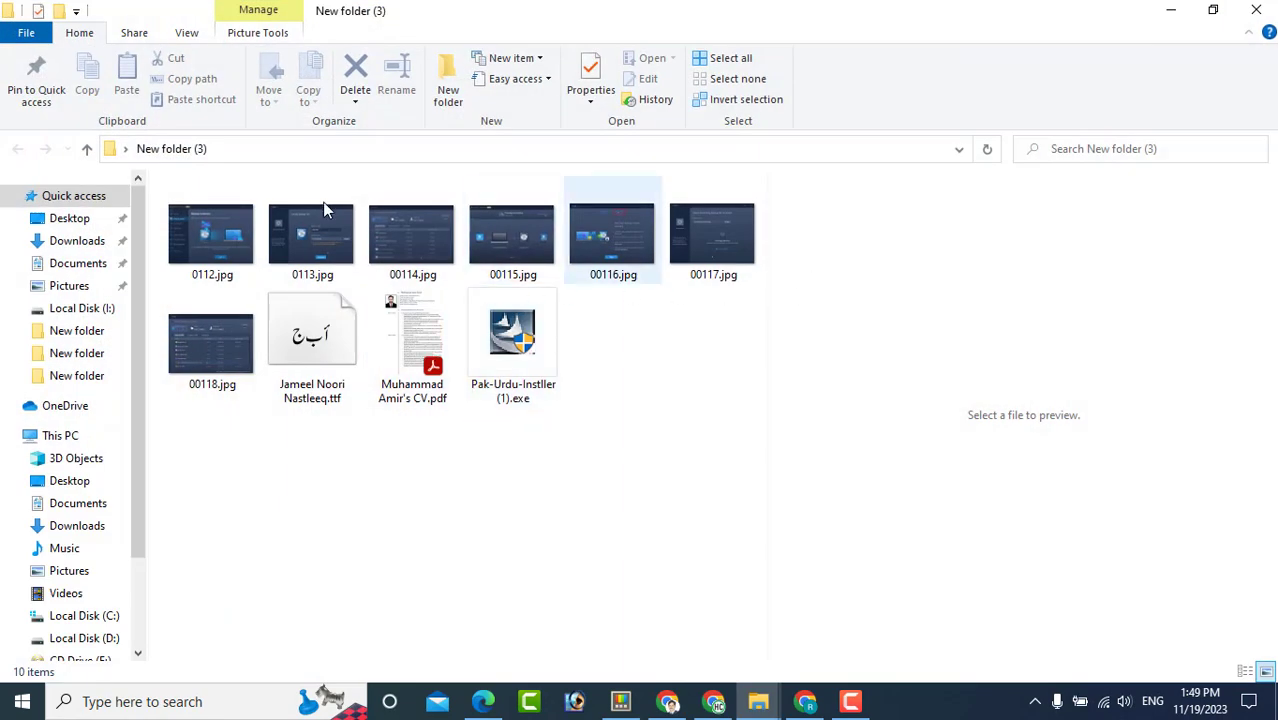
{"action": "left_click", "coordinate": [190, 34]}
{"action": "left_click", "coordinate": [86, 68]}
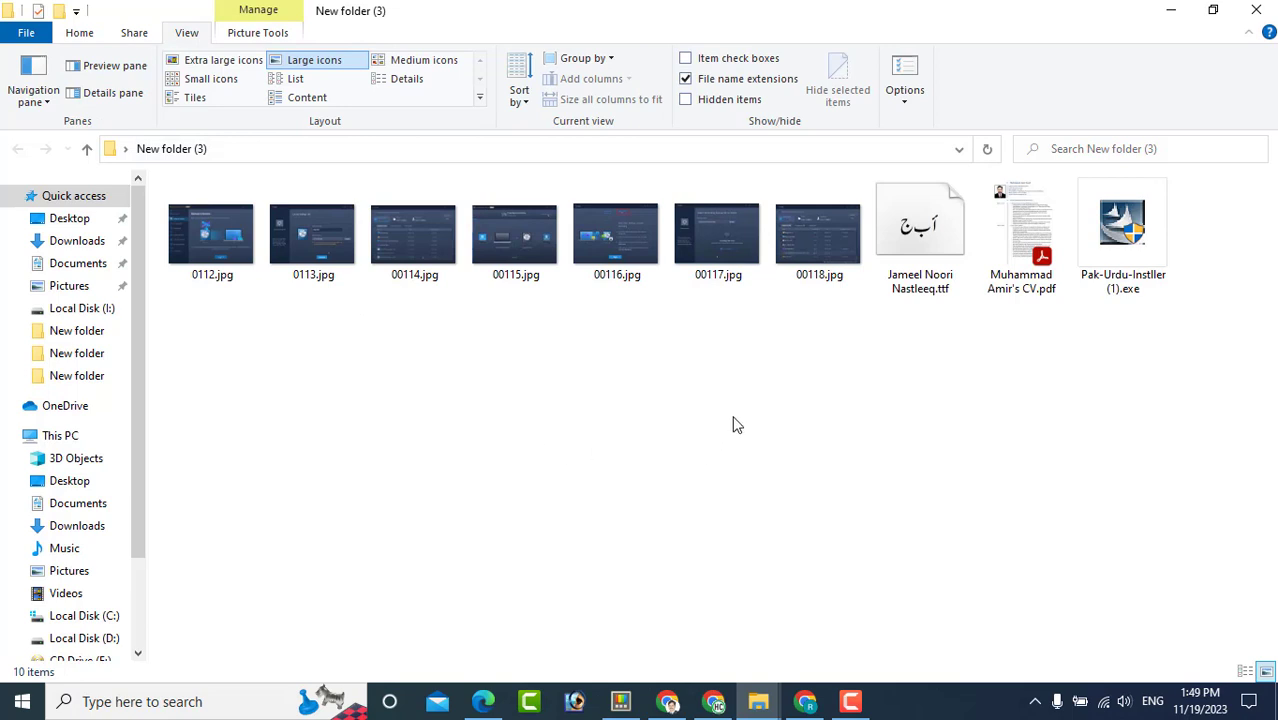
Open Image Resizer for all seven JPG images, examine the size presets and the Custom size options, and cancel without resizing.
{"action": "left_click_drag", "start_coordinate": [818, 376], "coordinate": [183, 215]}
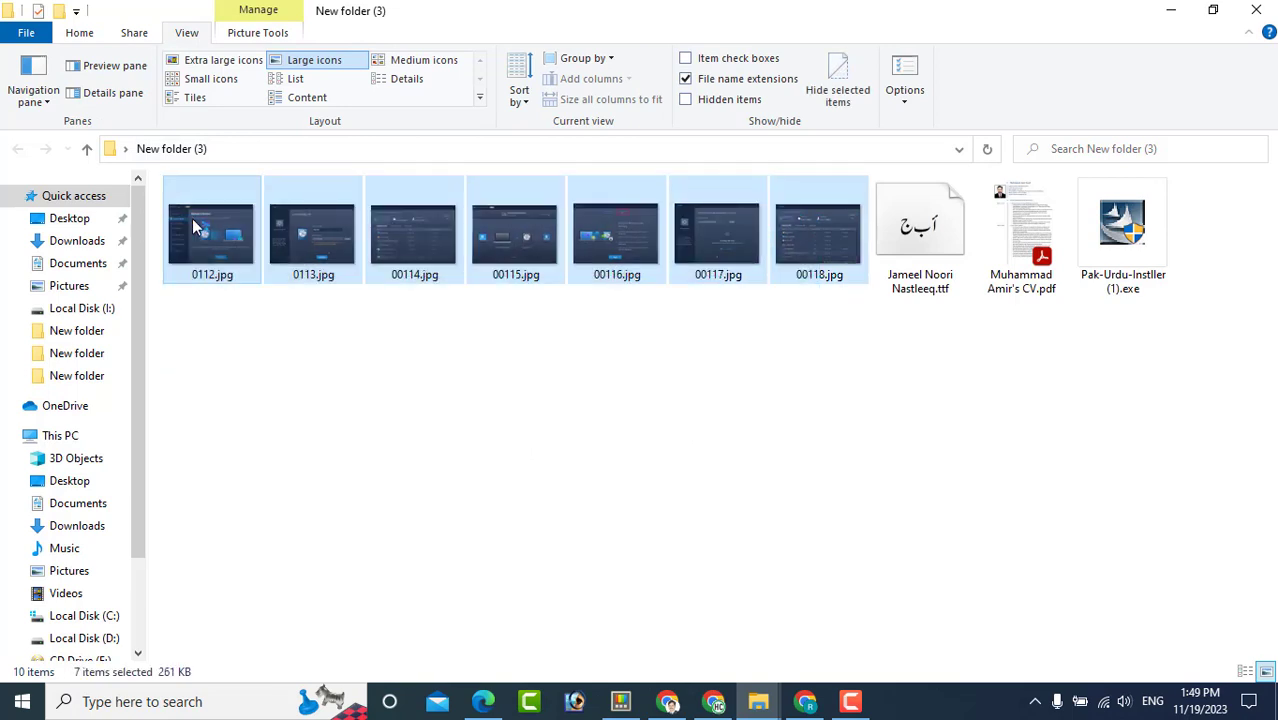
{"action": "right_click", "coordinate": [192, 218]}
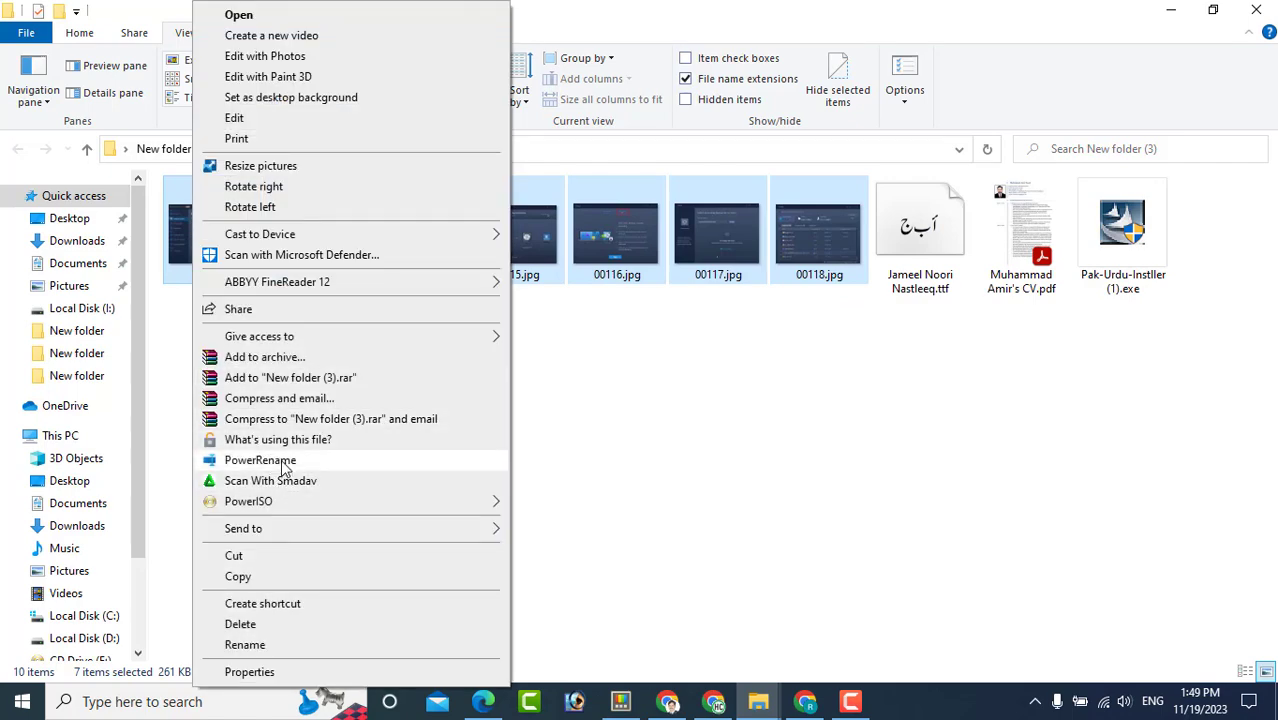
{"action": "left_click", "coordinate": [288, 168]}
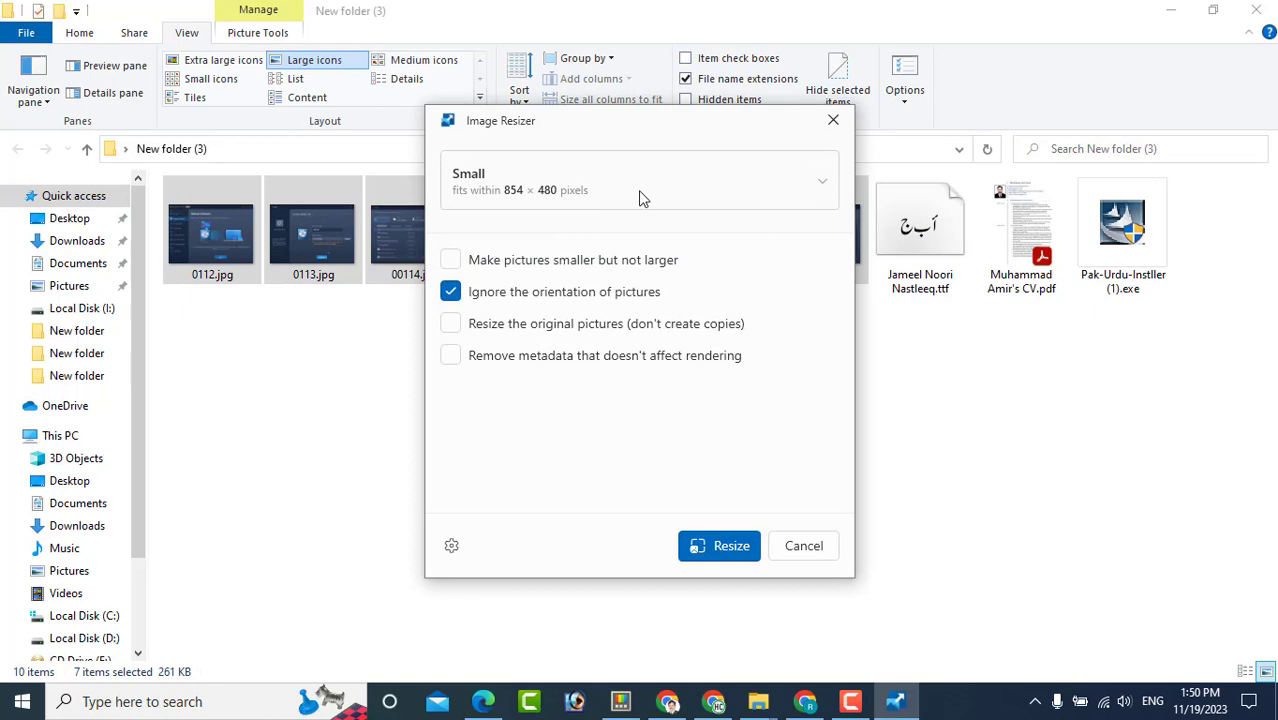
{"action": "left_click", "coordinate": [514, 194]}
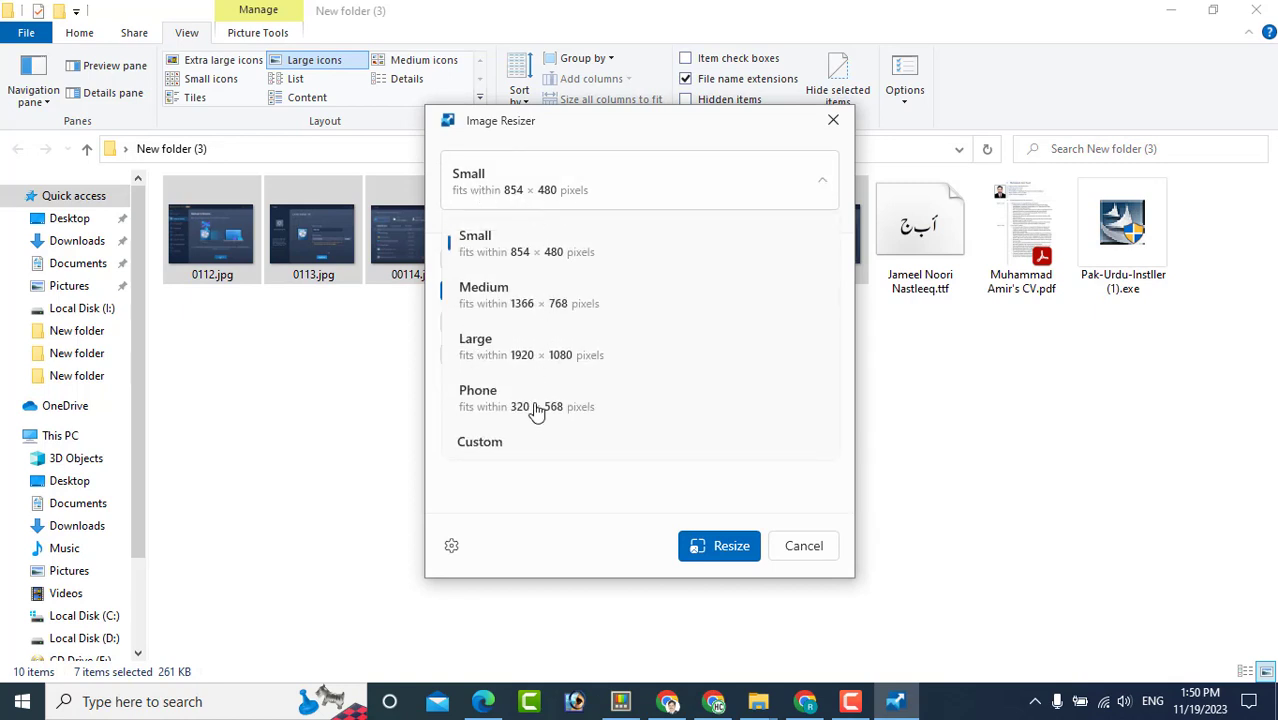
{"action": "left_click", "coordinate": [490, 441]}
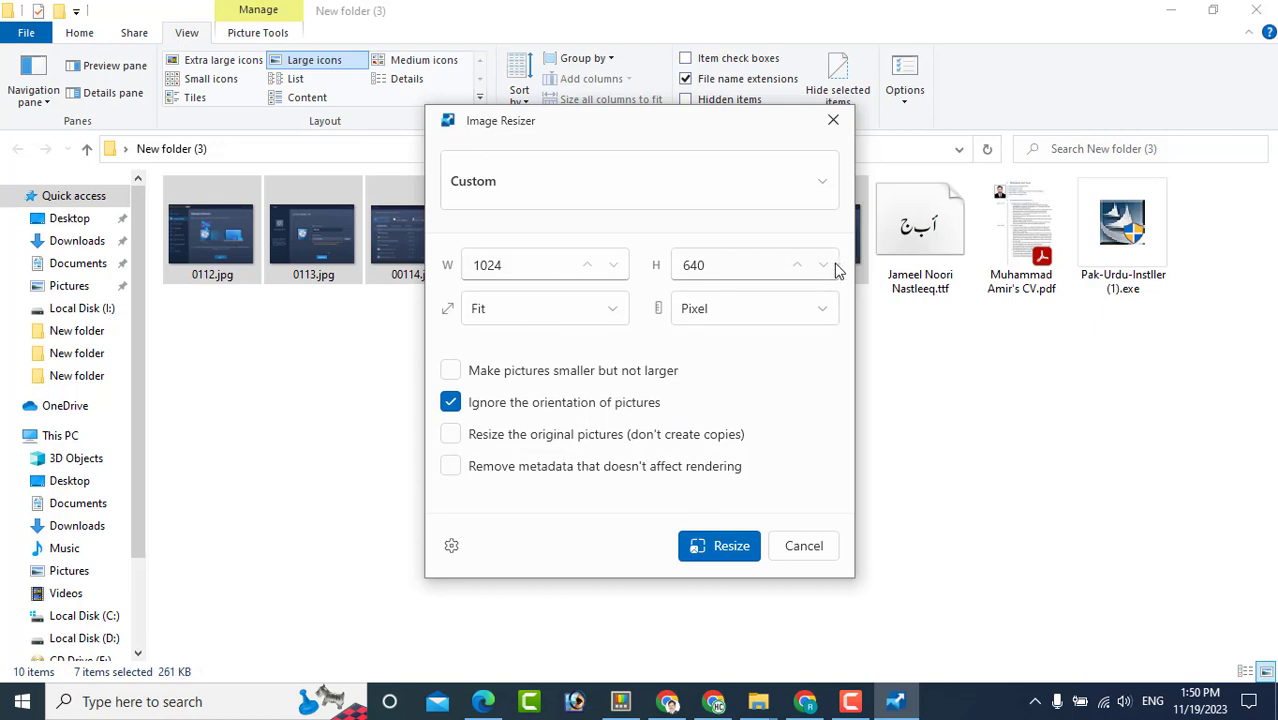
{"action": "left_click", "coordinate": [803, 546]}
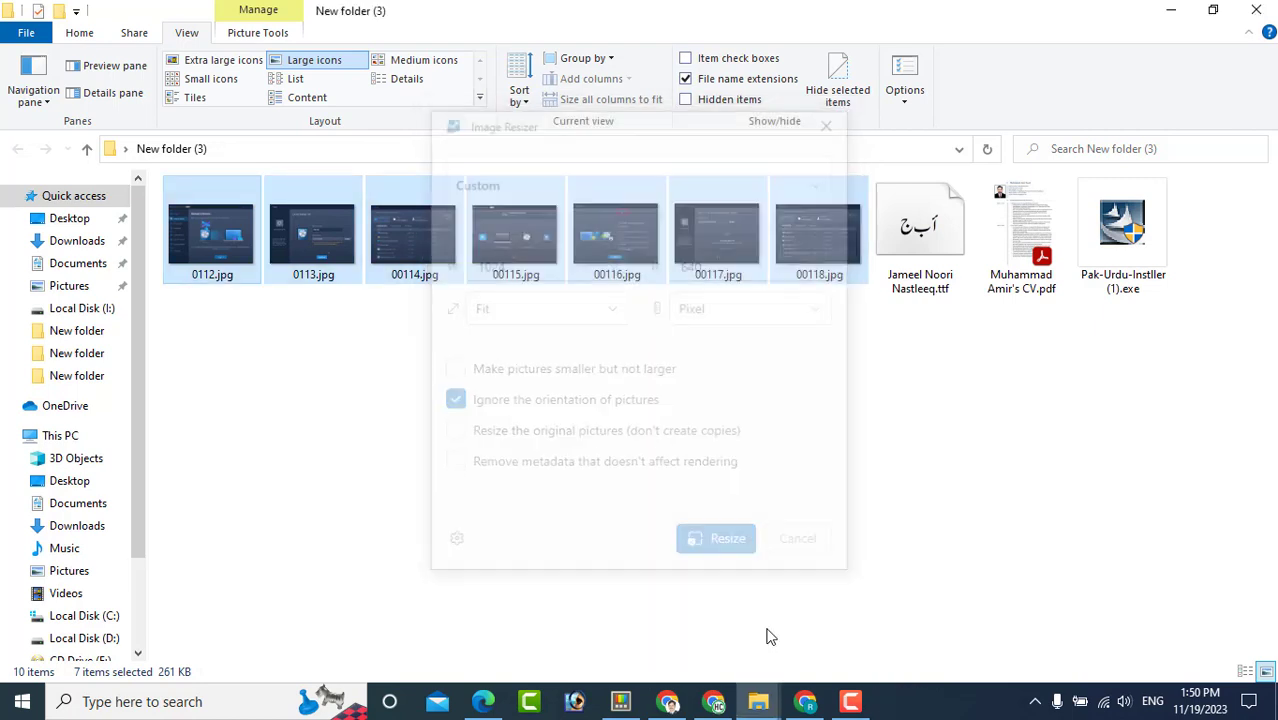
Return to PowerToys Settings and enable Keyboard Manager.
{"action": "left_click", "coordinate": [617, 702]}
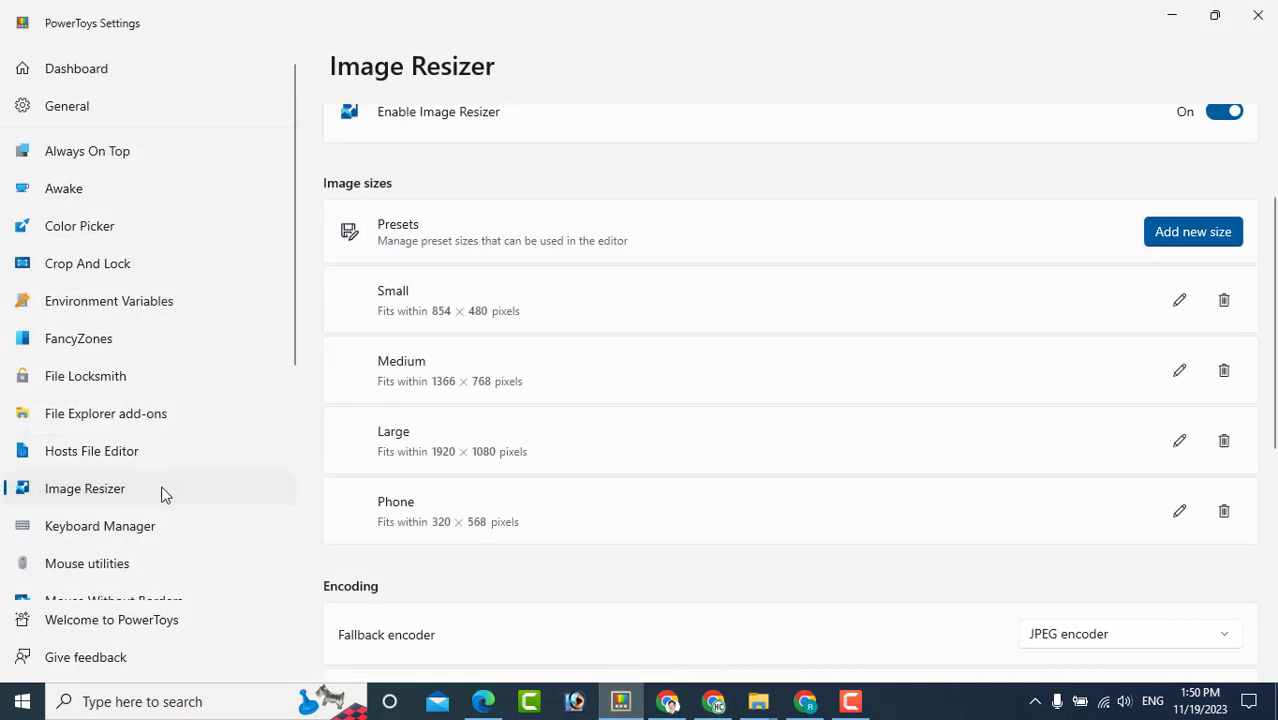
{"action": "scroll", "coordinate": [150, 492], "scroll_direction": "down", "scroll_amount": 2}
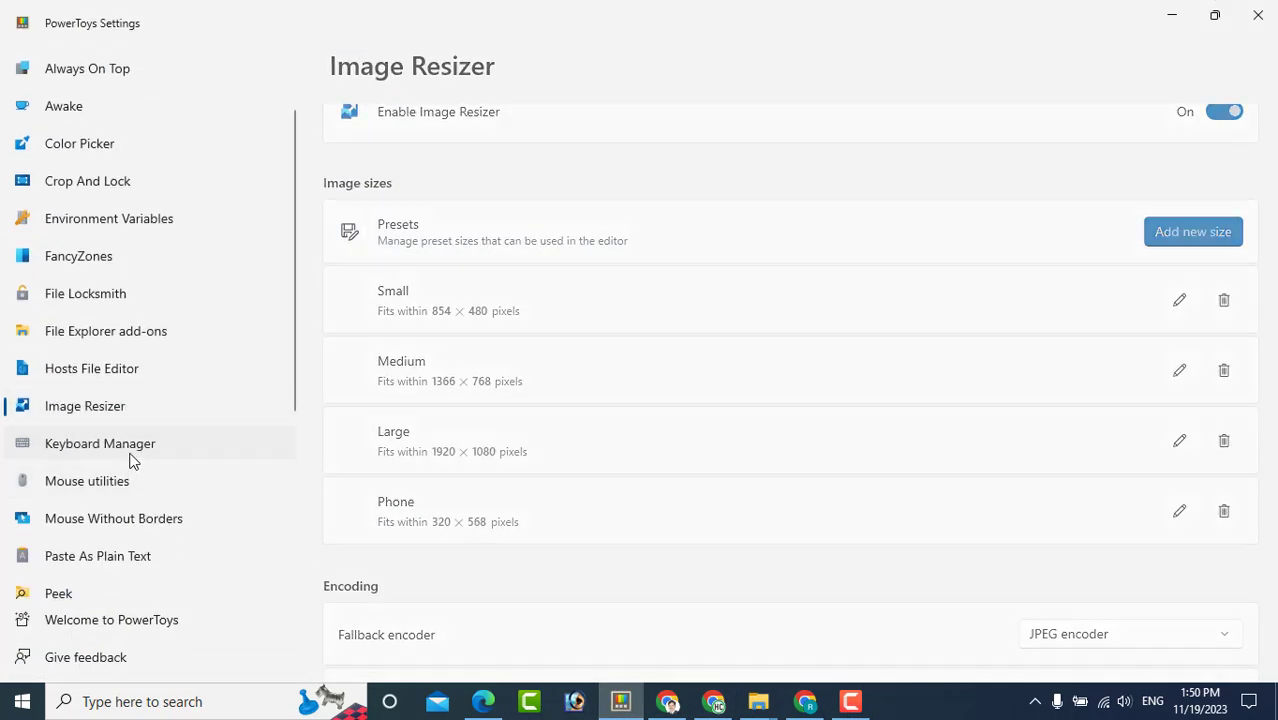
{"action": "left_click", "coordinate": [100, 445]}
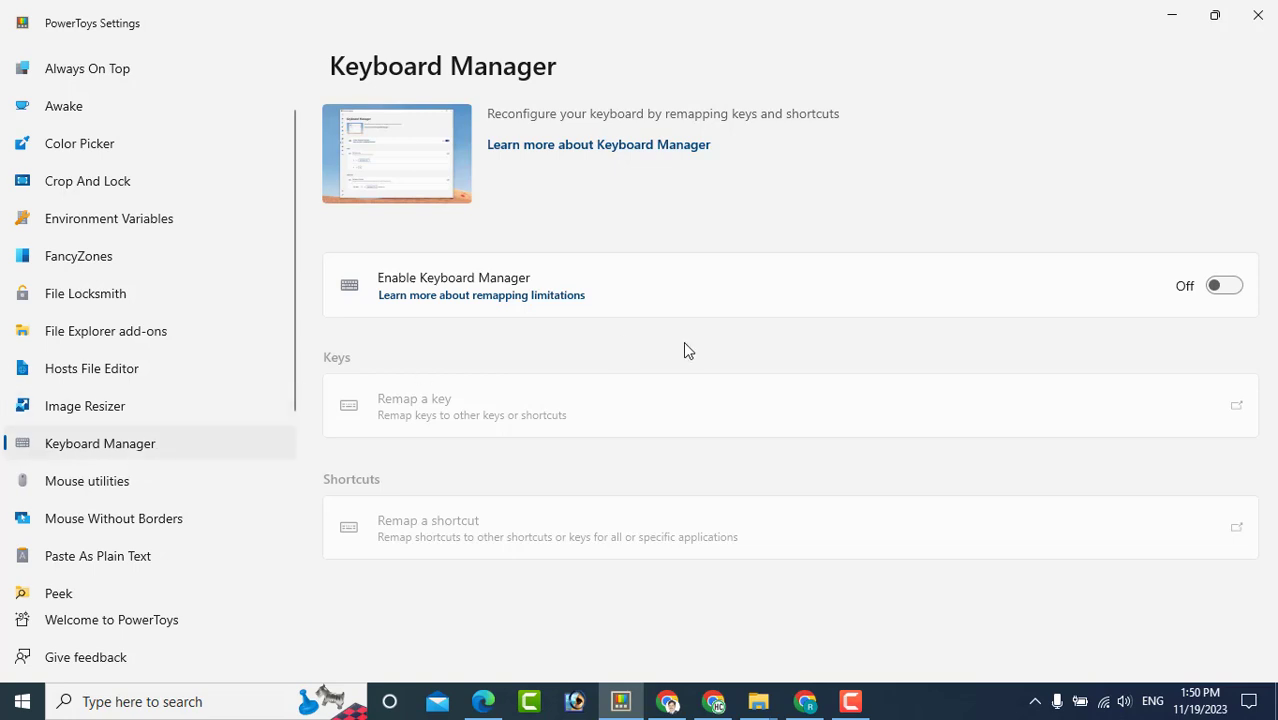
{"action": "left_click", "coordinate": [1232, 288]}
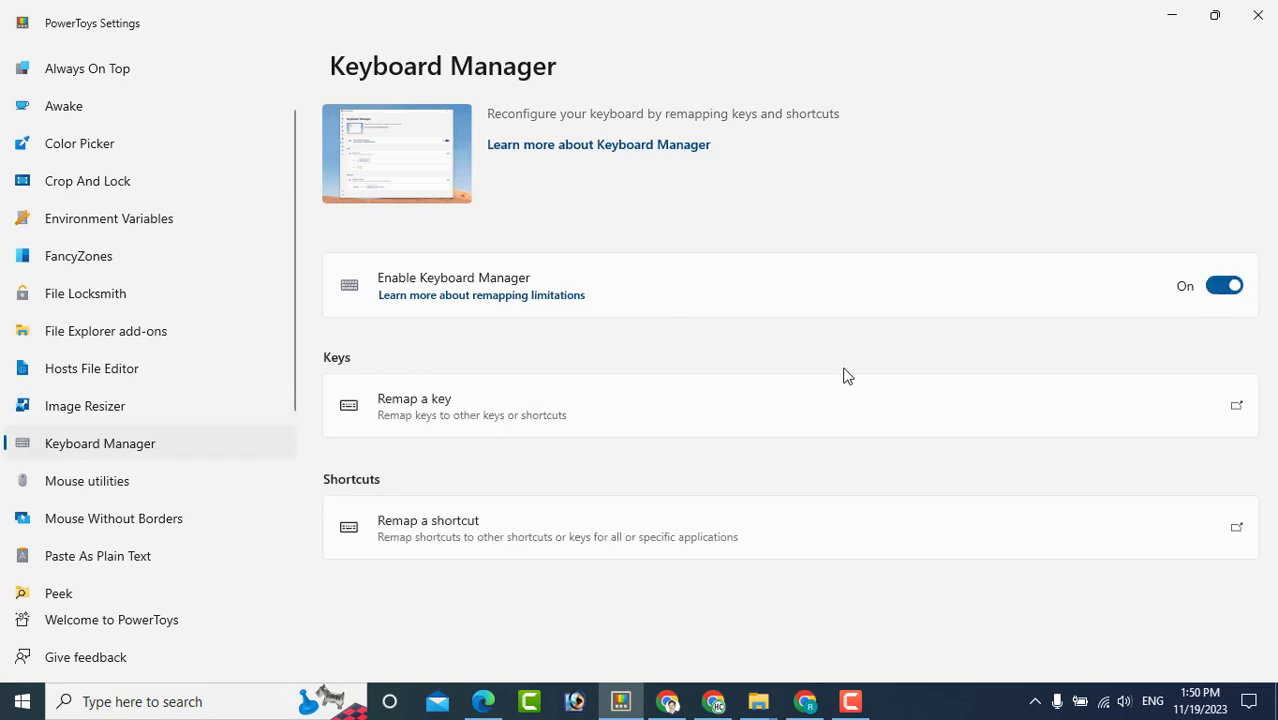
Add a row in the Remap keys editor, examine its source and target key choices, delete the row, and cancel the editor.
{"action": "left_click", "coordinate": [640, 410]}
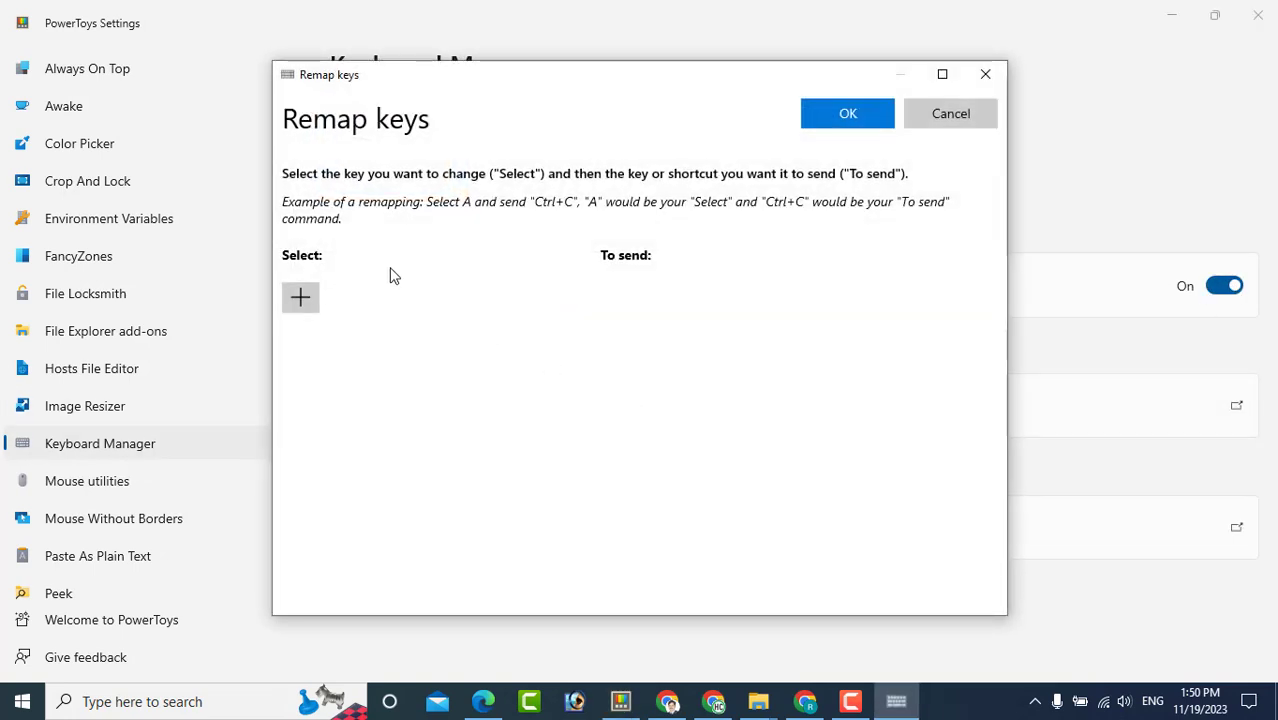
{"action": "left_click", "coordinate": [300, 300]}
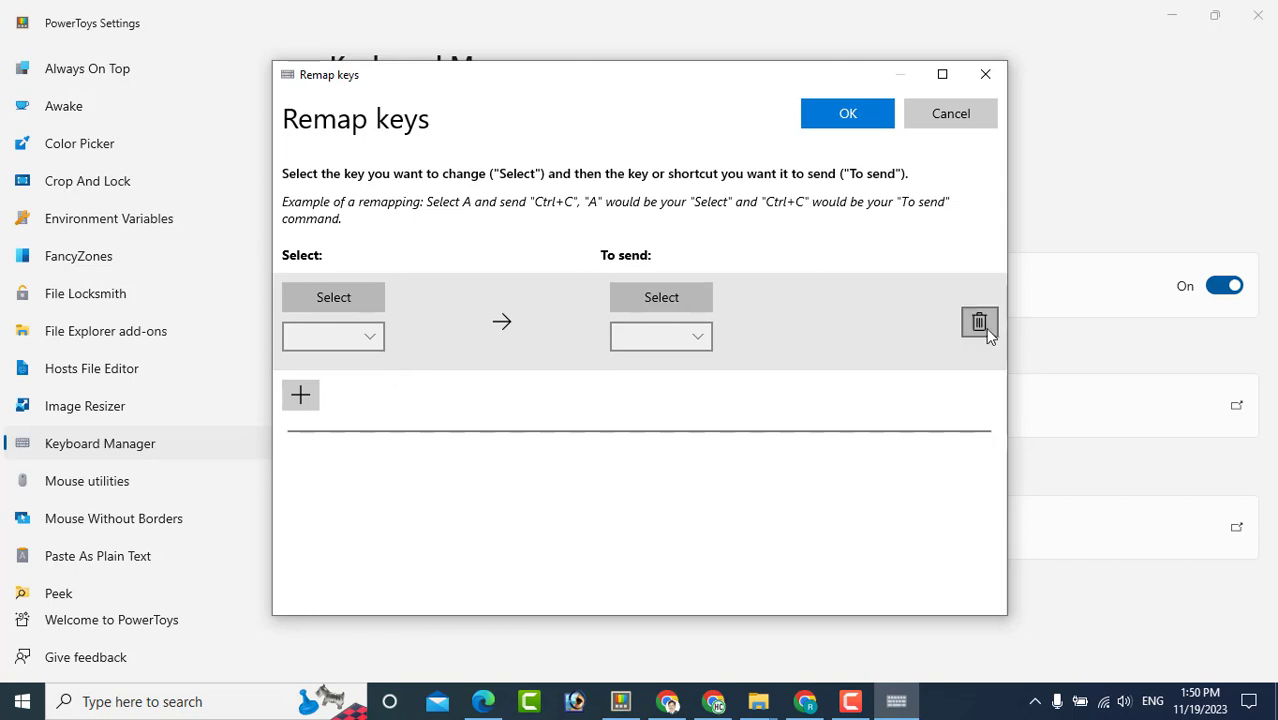
{"action": "left_click", "coordinate": [366, 340]}
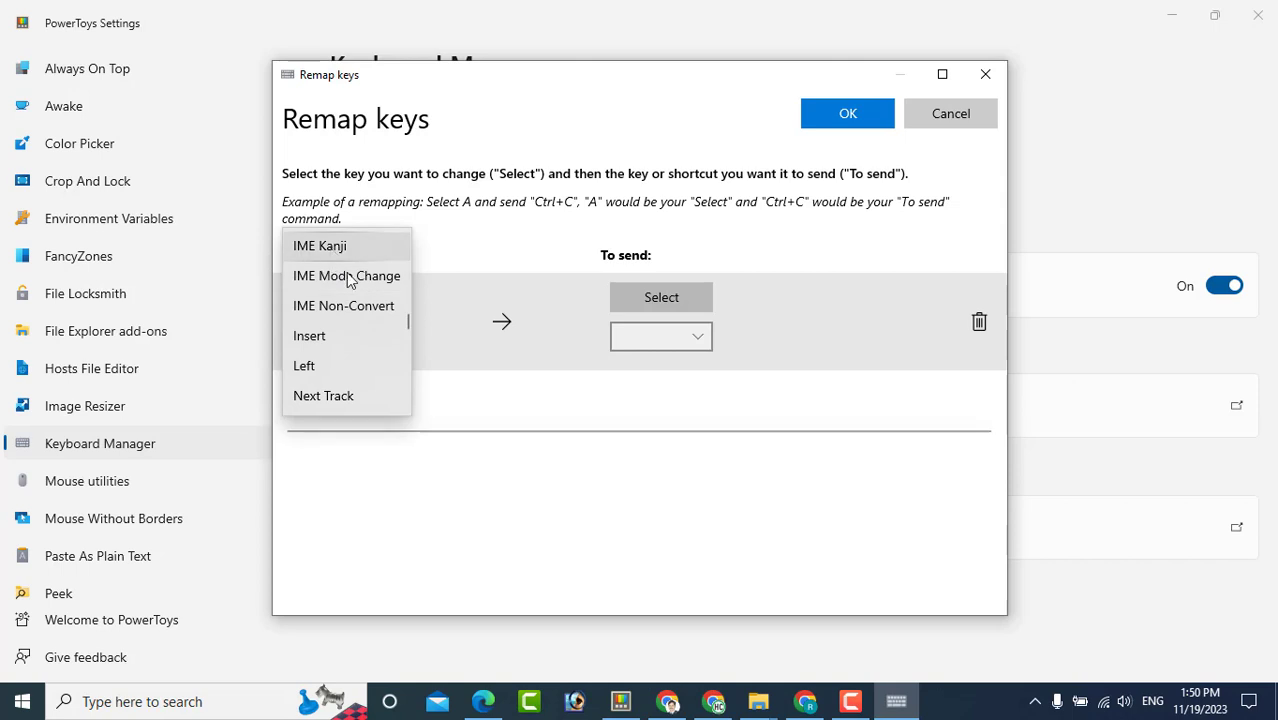
{"action": "left_click", "coordinate": [698, 337]}
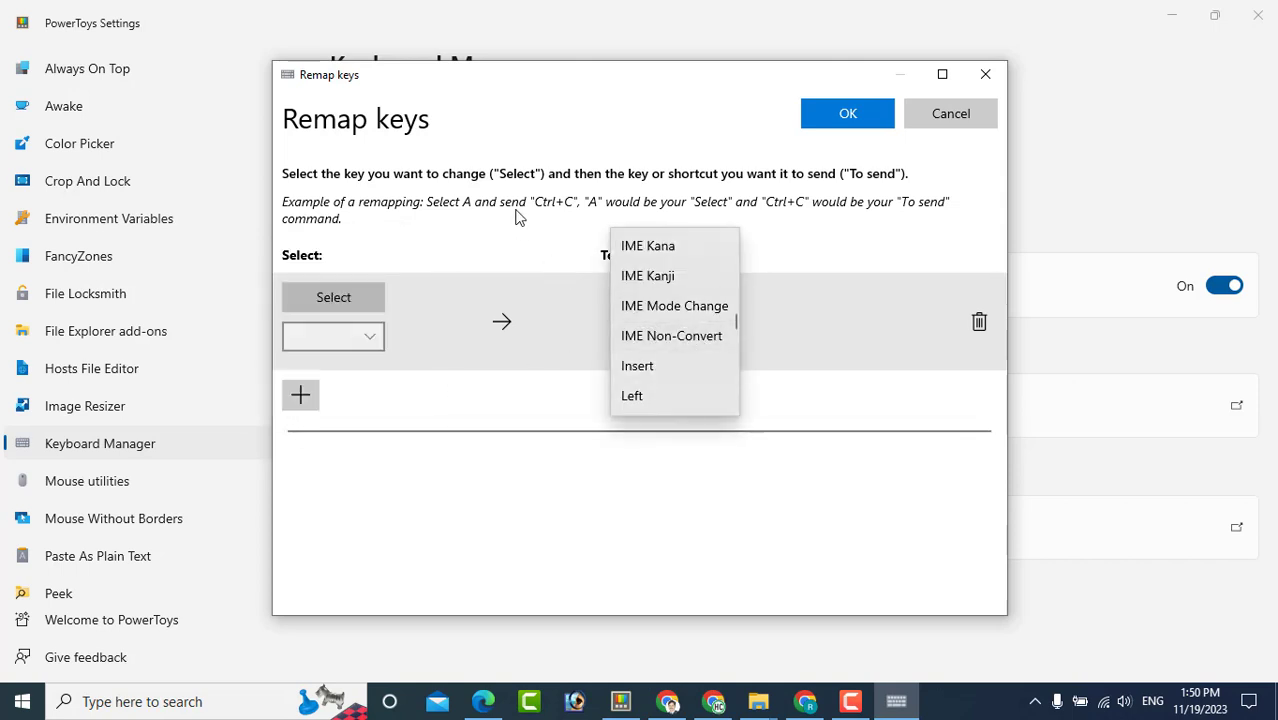
{"action": "left_click", "coordinate": [473, 212]}
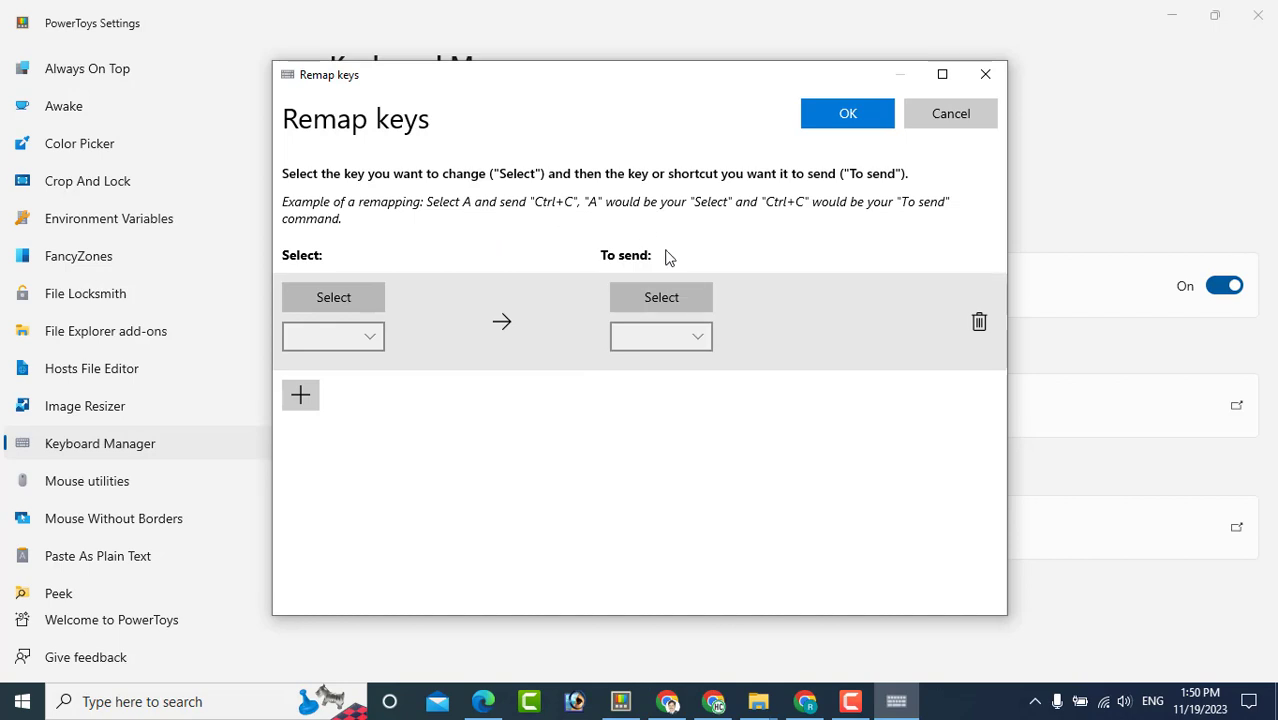
{"action": "left_click", "coordinate": [979, 321]}
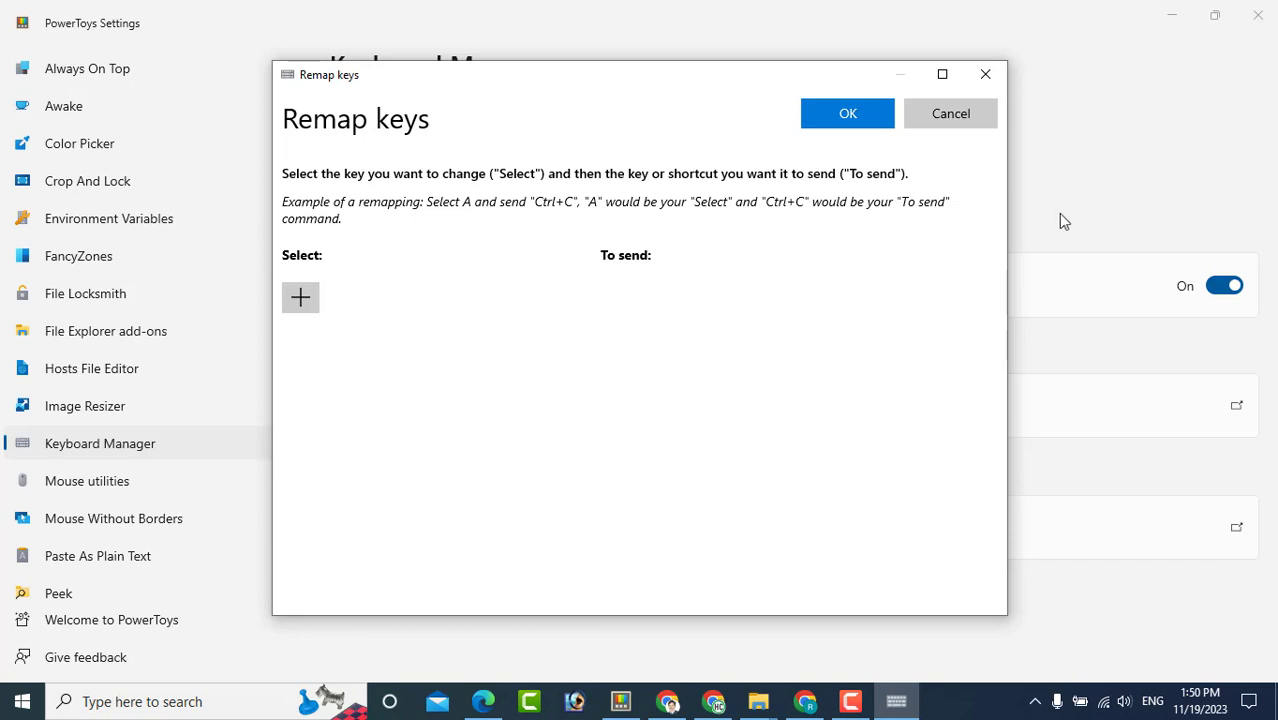
{"action": "left_click", "coordinate": [951, 113]}
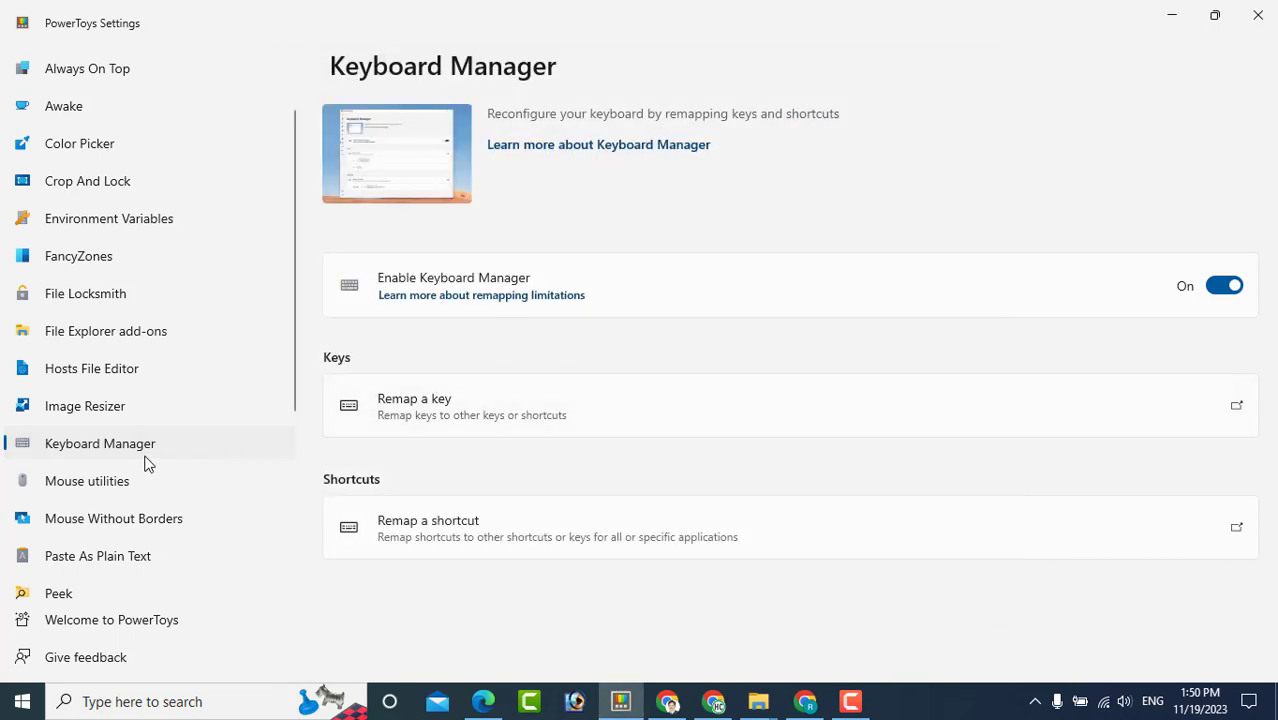
Examine the Find My Mouse and Mouse Highlighter settings in Mouse utilities.
{"action": "left_click", "coordinate": [127, 484]}
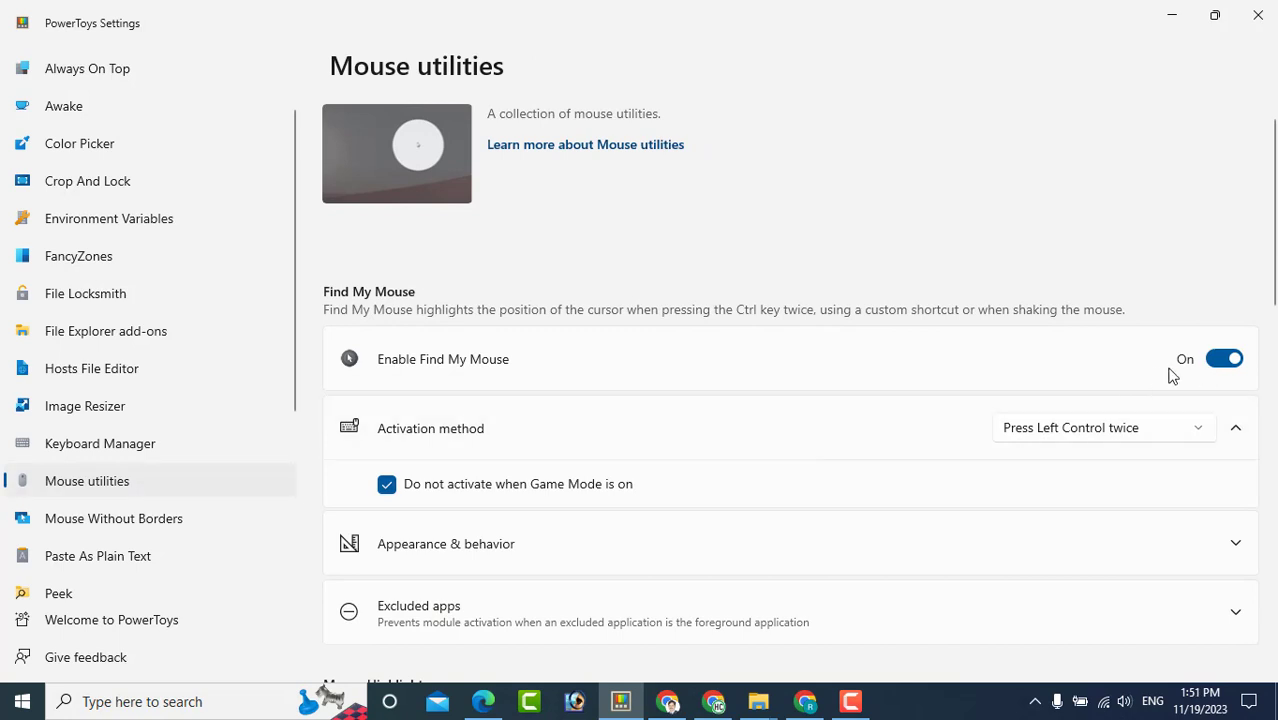
{"action": "scroll", "coordinate": [640, 356], "scroll_direction": "down", "scroll_amount": 3}
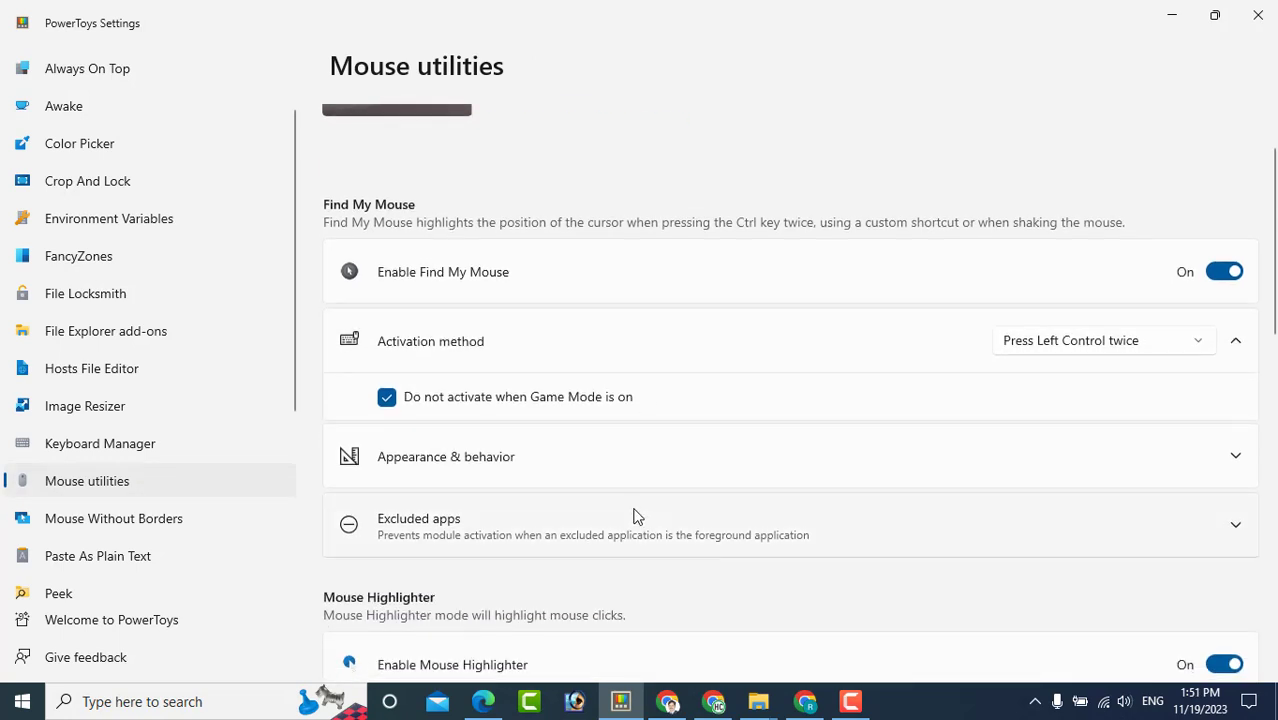
{"action": "scroll", "coordinate": [840, 546], "scroll_direction": "down", "scroll_amount": 3}
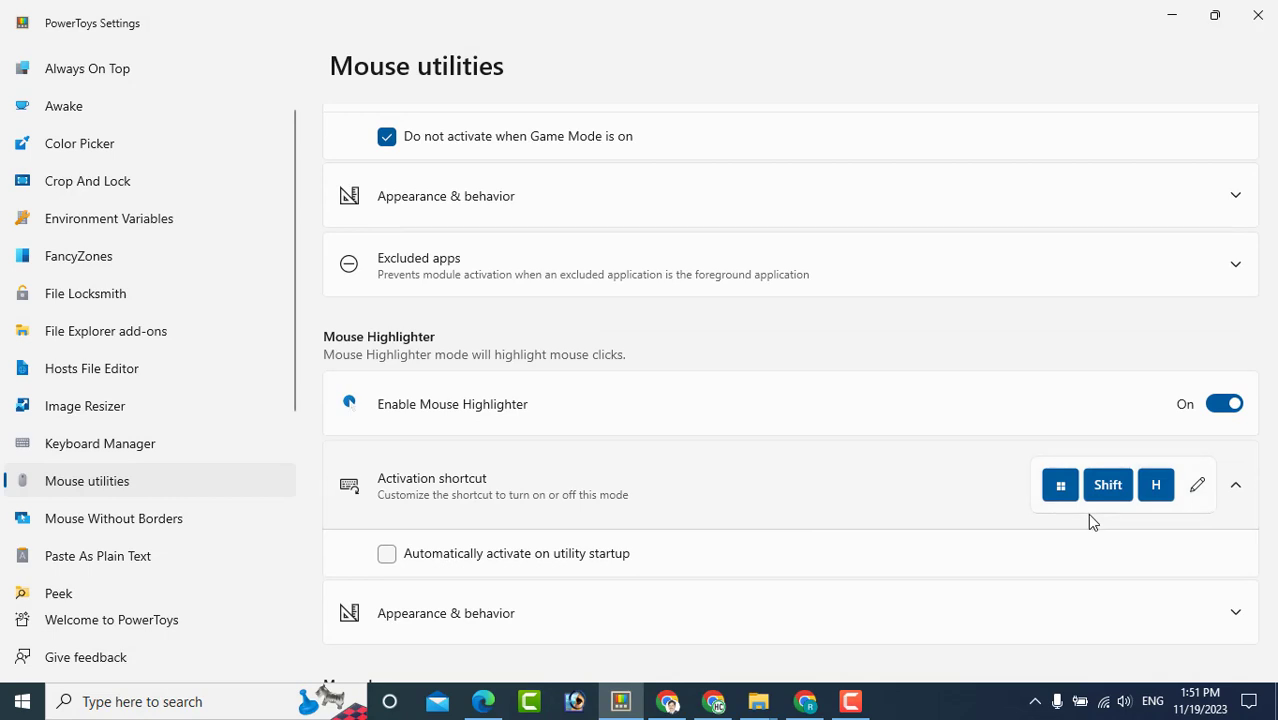
{"action": "left_click", "coordinate": [853, 318]}
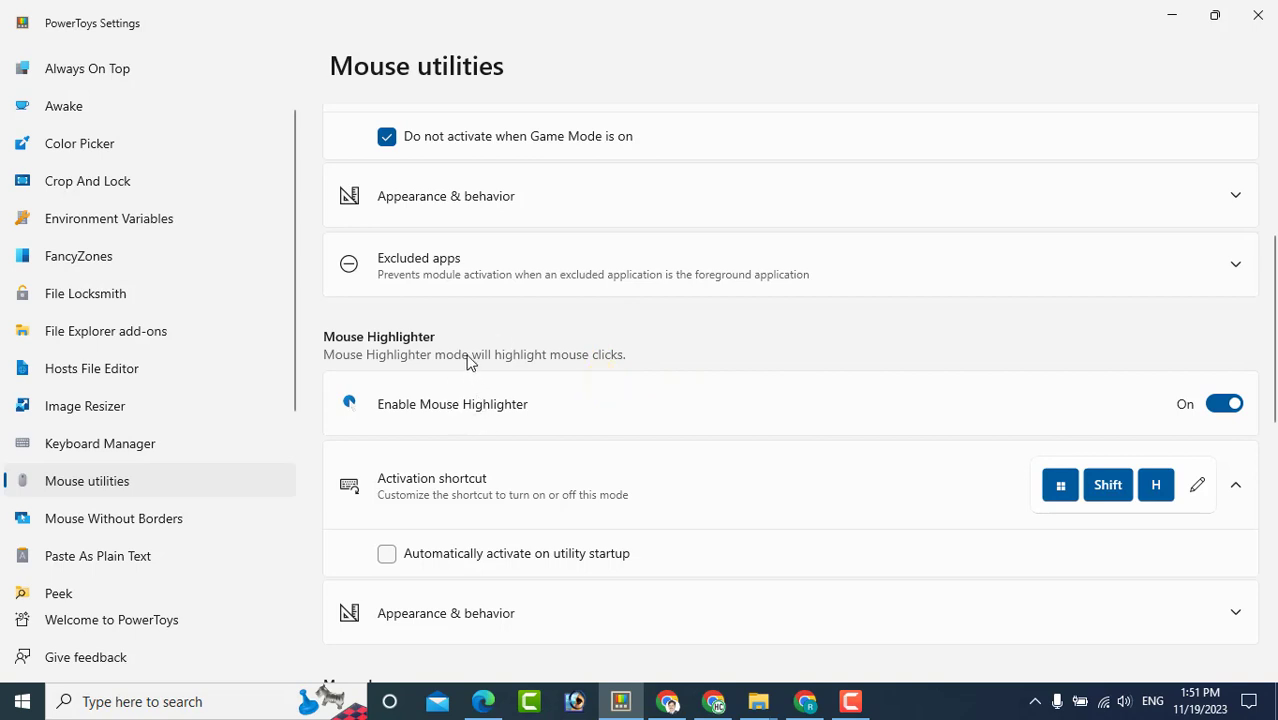
{"action": "left_click_drag", "start_coordinate": [525, 345], "coordinate": [955, 340]}
{"action": "scroll", "coordinate": [680, 380], "scroll_direction": "up", "scroll_amount": 5}
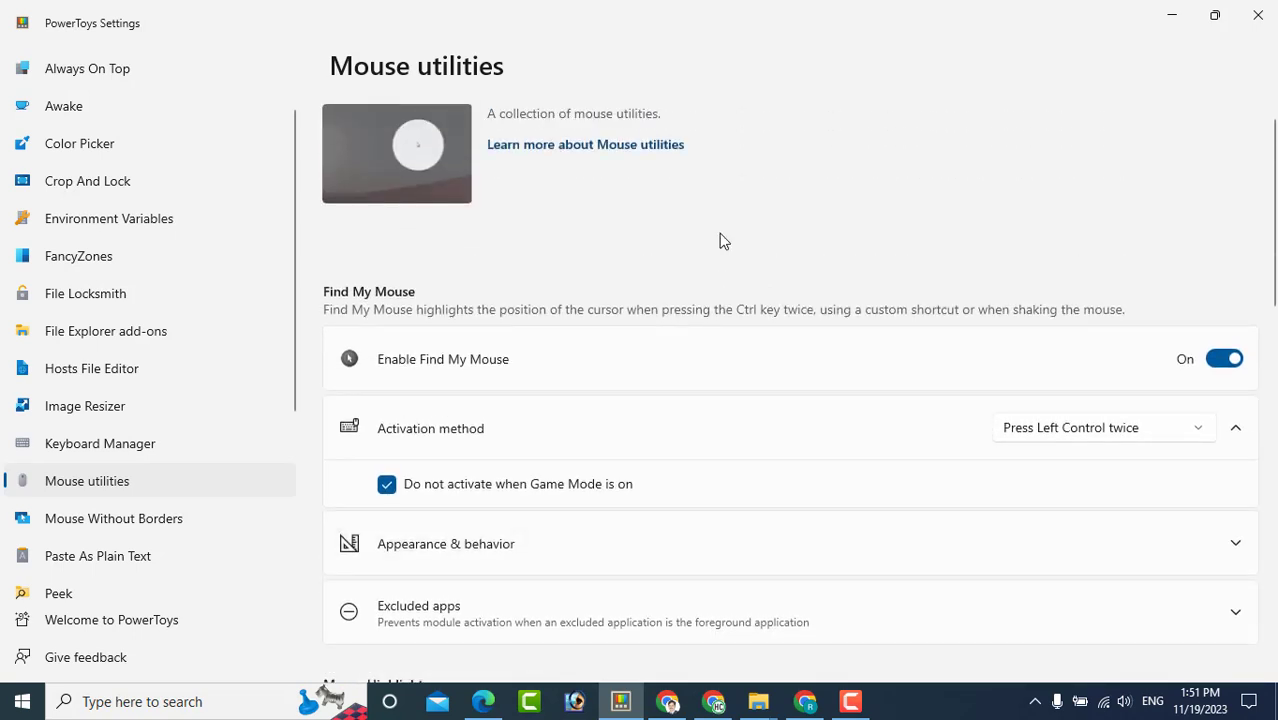
Demonstrate the Find My Mouse spotlight on the cursor and dismiss it.
{"action": "key", "text": "alt+shift"}
{"action": "key", "text": "ctrl"}
{"action": "key", "text": "ctrl"}
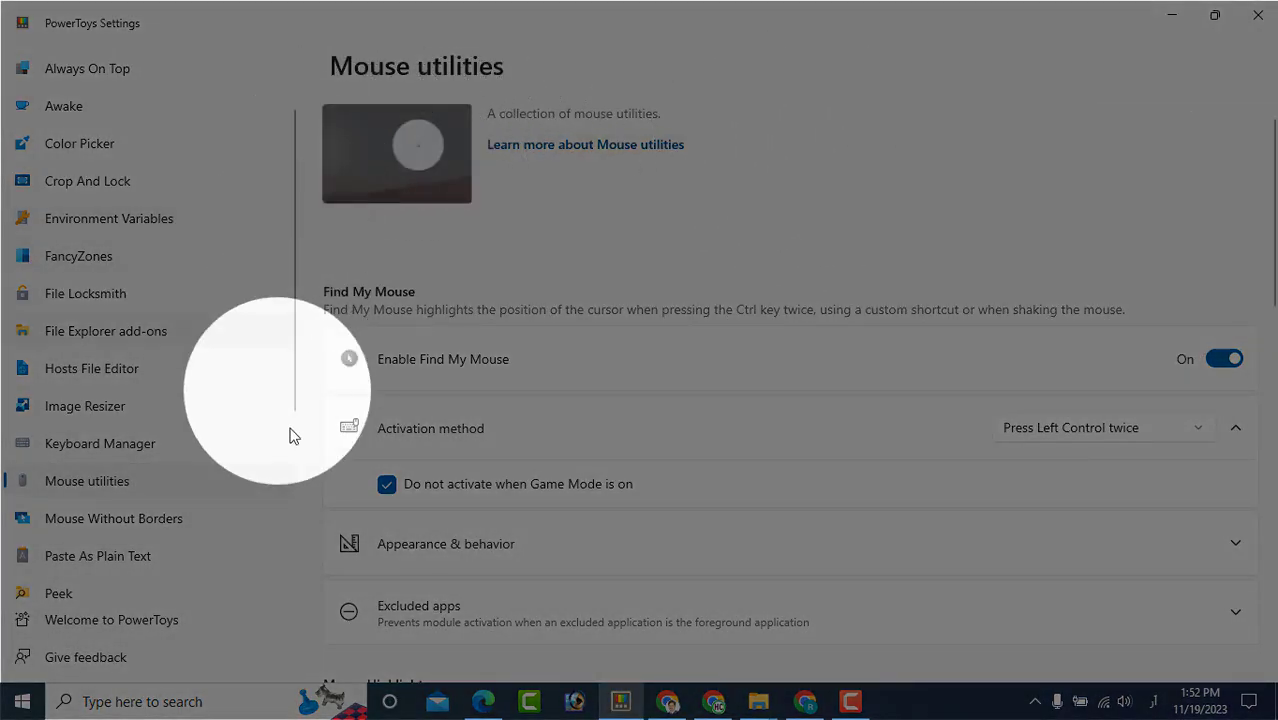
{"action": "left_click", "coordinate": [819, 486]}
{"action": "scroll", "coordinate": [660, 541], "scroll_direction": "down", "scroll_amount": 2}
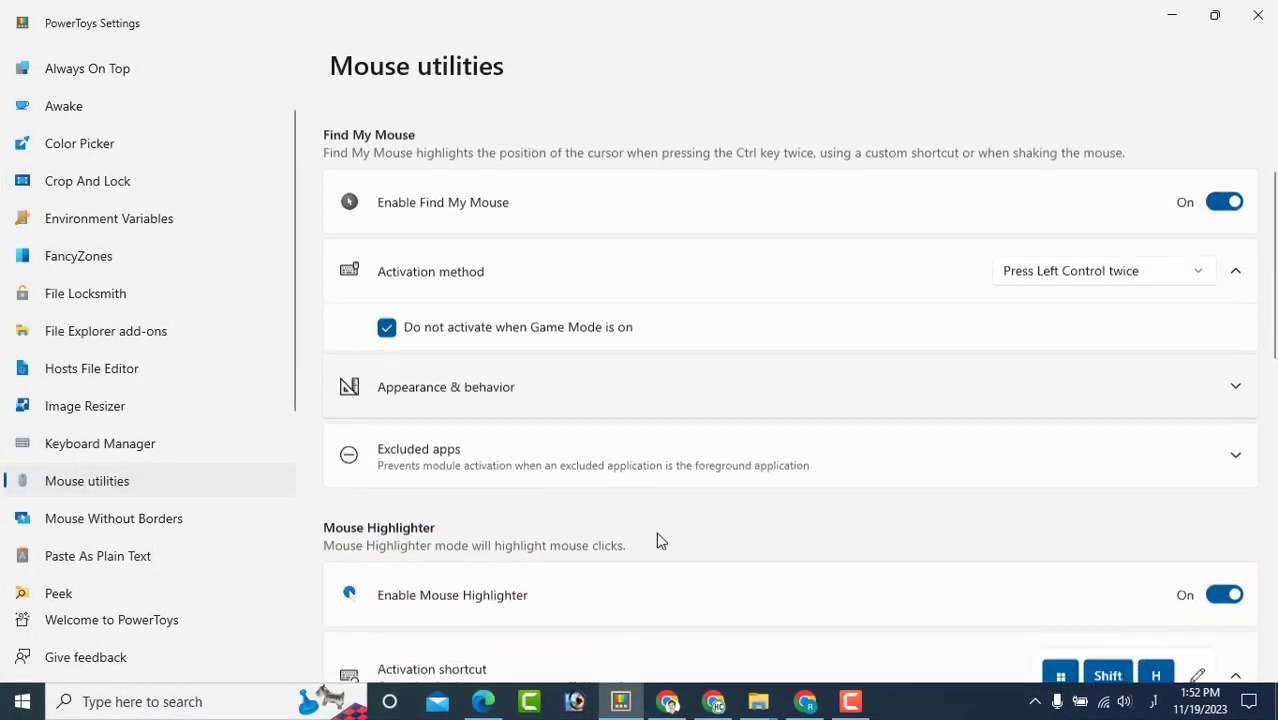
Examine the settings pages of Mouse Without Borders, Paste As Plain Text, and Peek.
{"action": "scroll", "coordinate": [262, 500], "scroll_direction": "down", "scroll_amount": 1}
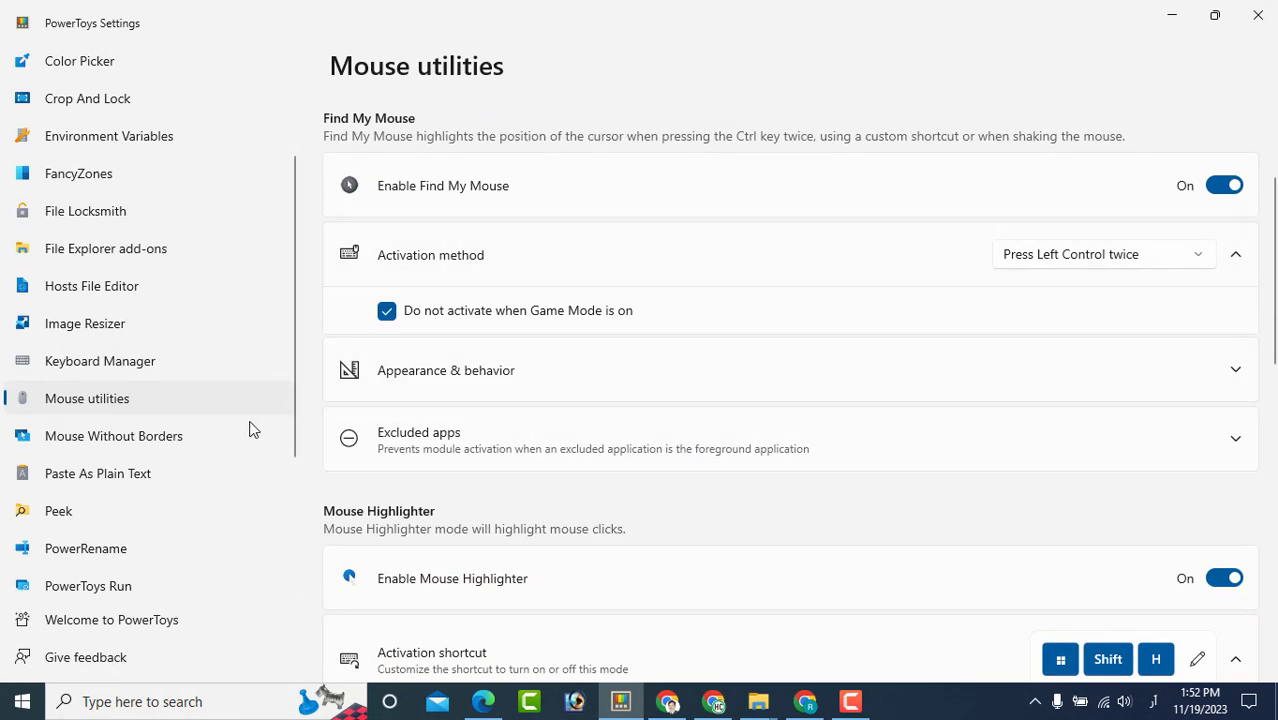
{"action": "left_click", "coordinate": [135, 443]}
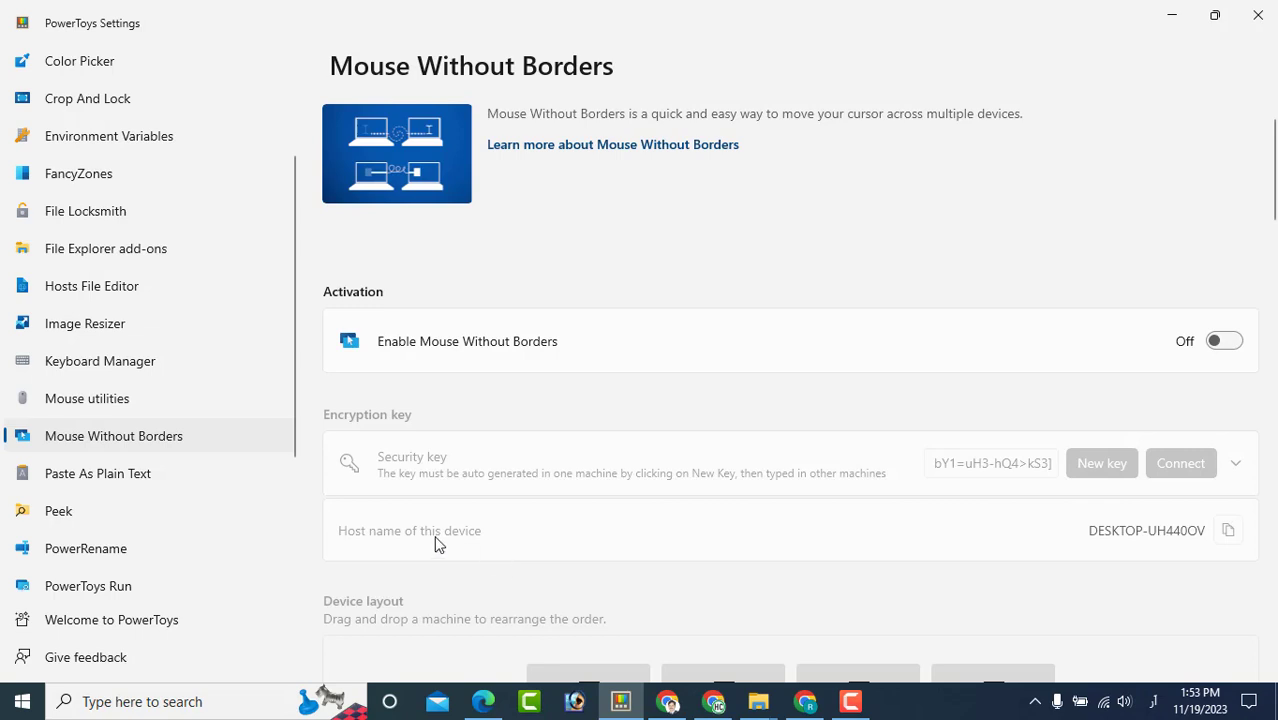
{"action": "left_click", "coordinate": [82, 475]}
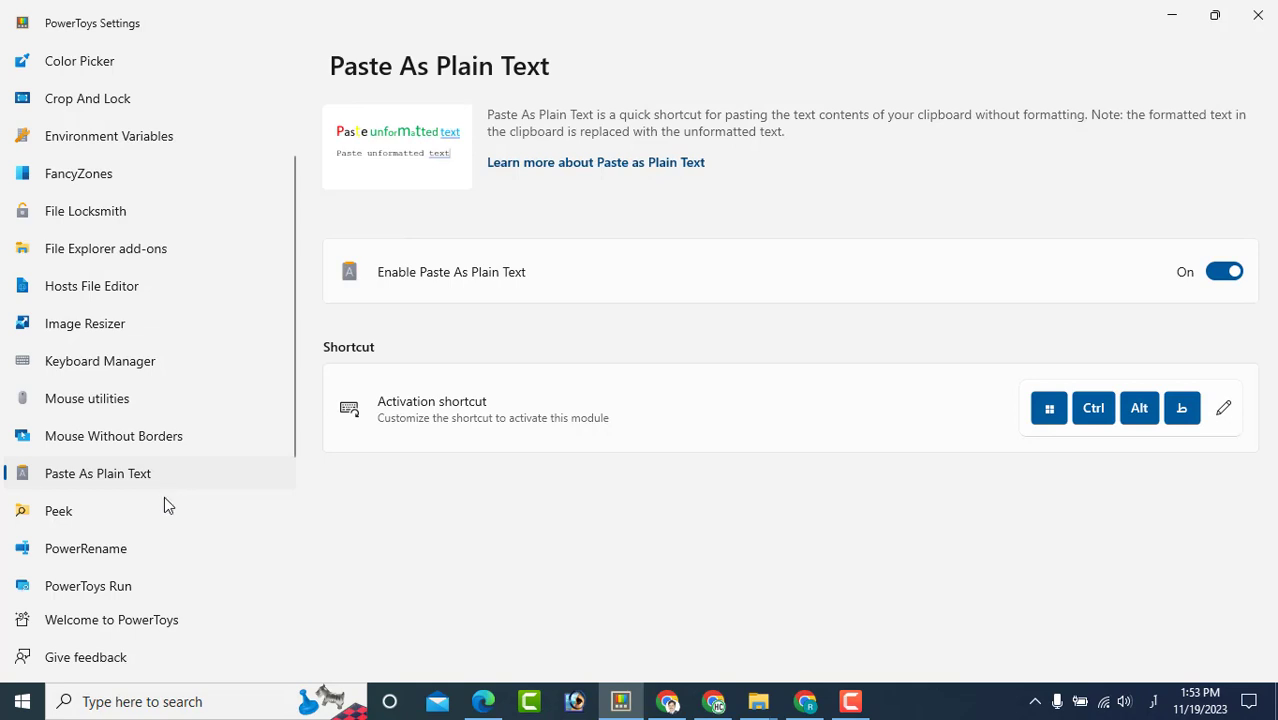
{"action": "left_click", "coordinate": [110, 529]}
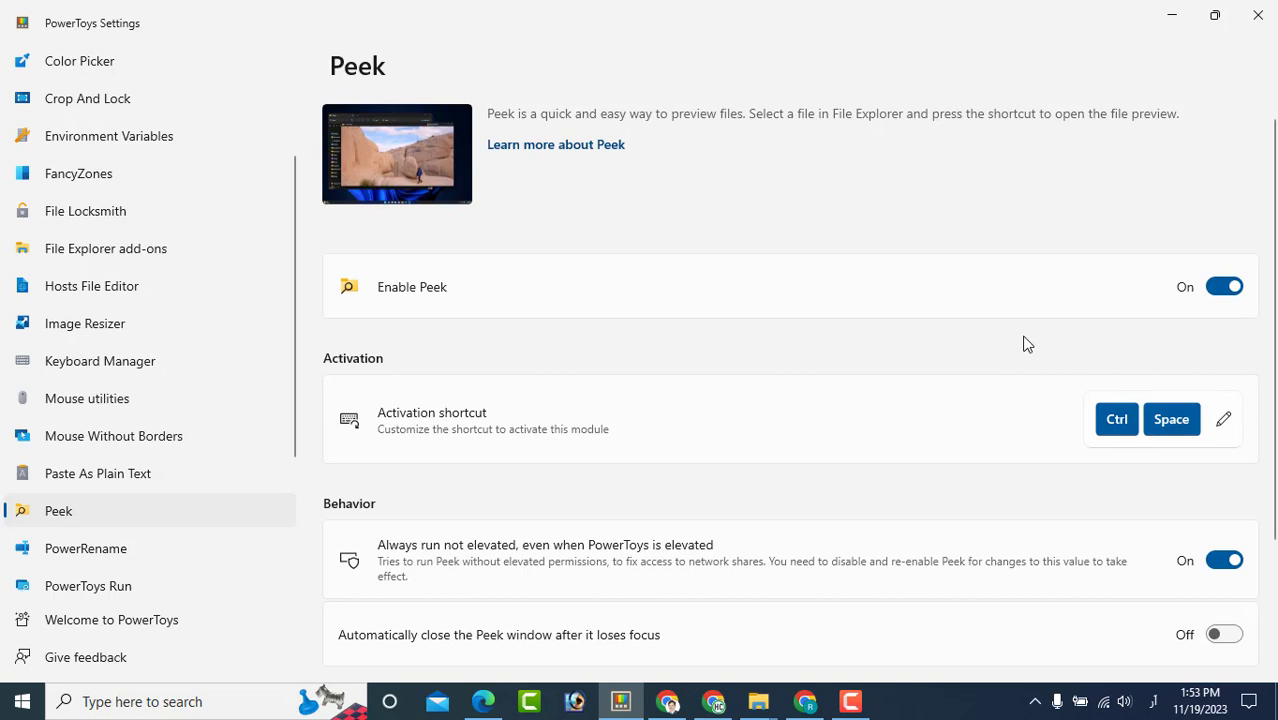
Minimize PowerToys Settings and preview 0112.jpg and 0113.jpg from New folder (3) with Peek, closing each preview.
{"action": "left_click", "coordinate": [1171, 15]}
{"action": "left_click", "coordinate": [207, 234]}
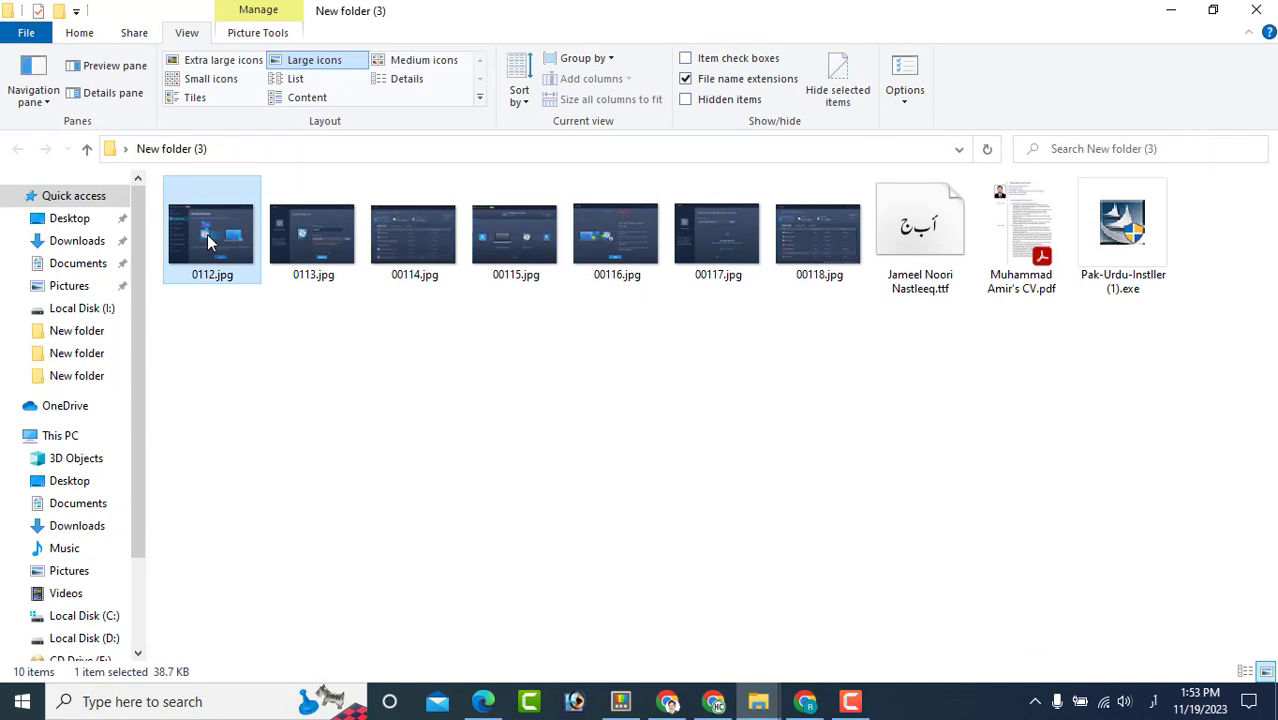
{"action": "key", "text": "ctrl+space"}
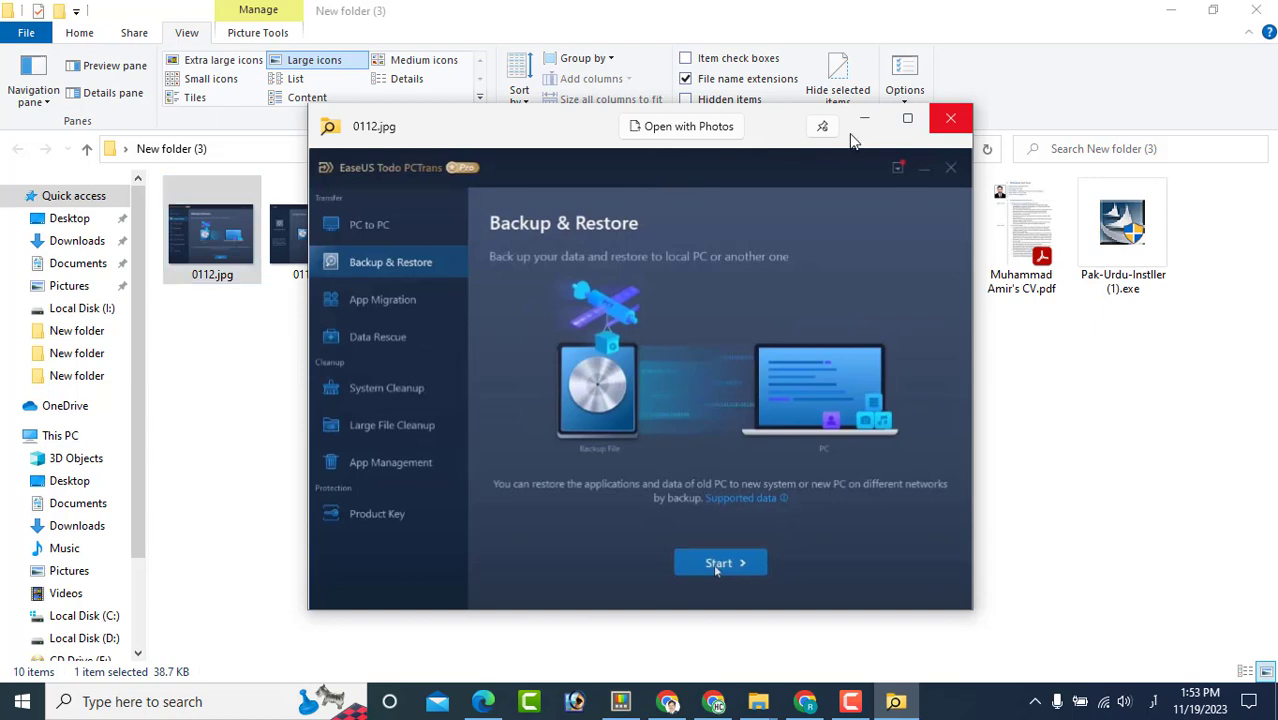
{"action": "left_click", "coordinate": [952, 119]}
{"action": "left_click", "coordinate": [304, 237]}
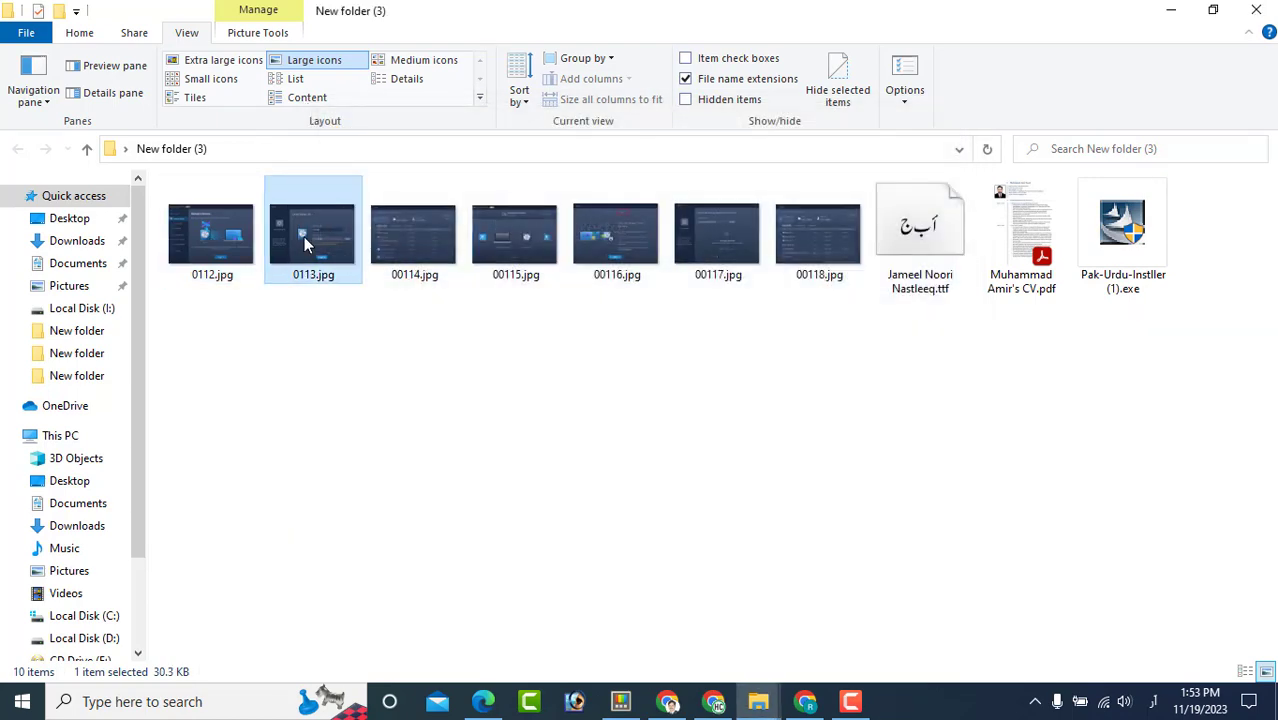
{"action": "key", "text": "ctrl+space"}
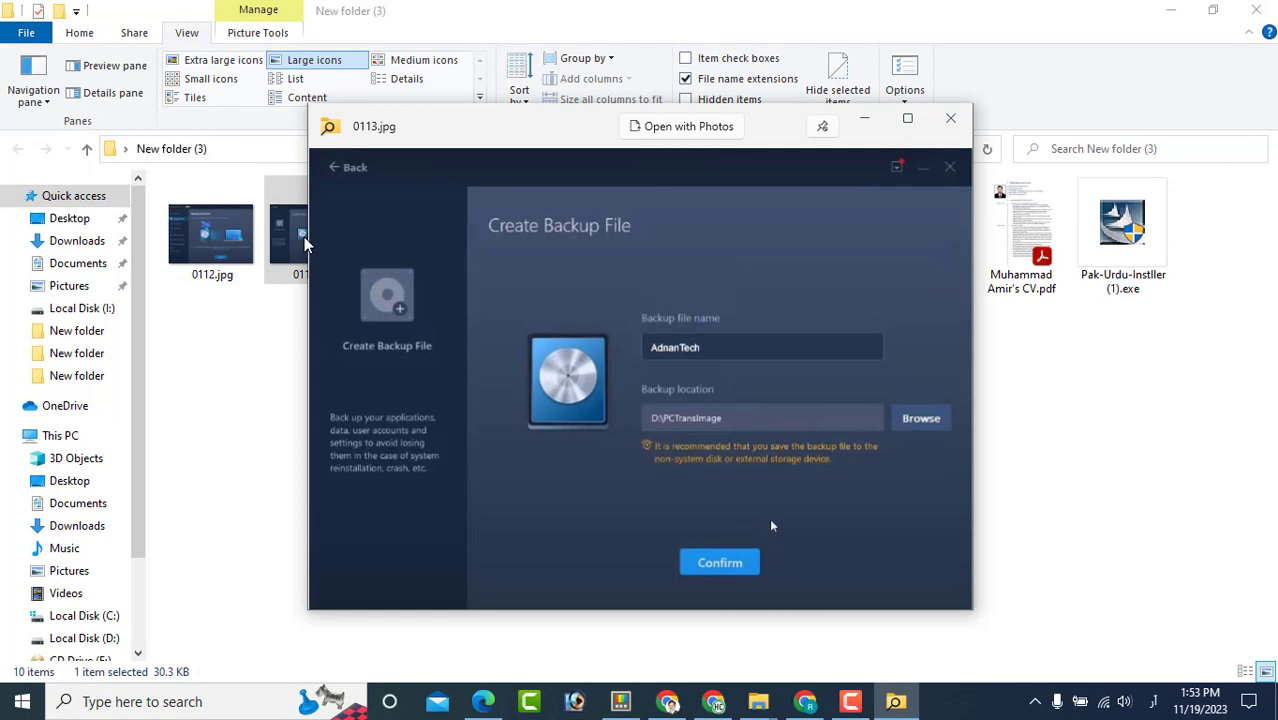
{"action": "left_click", "coordinate": [950, 118]}
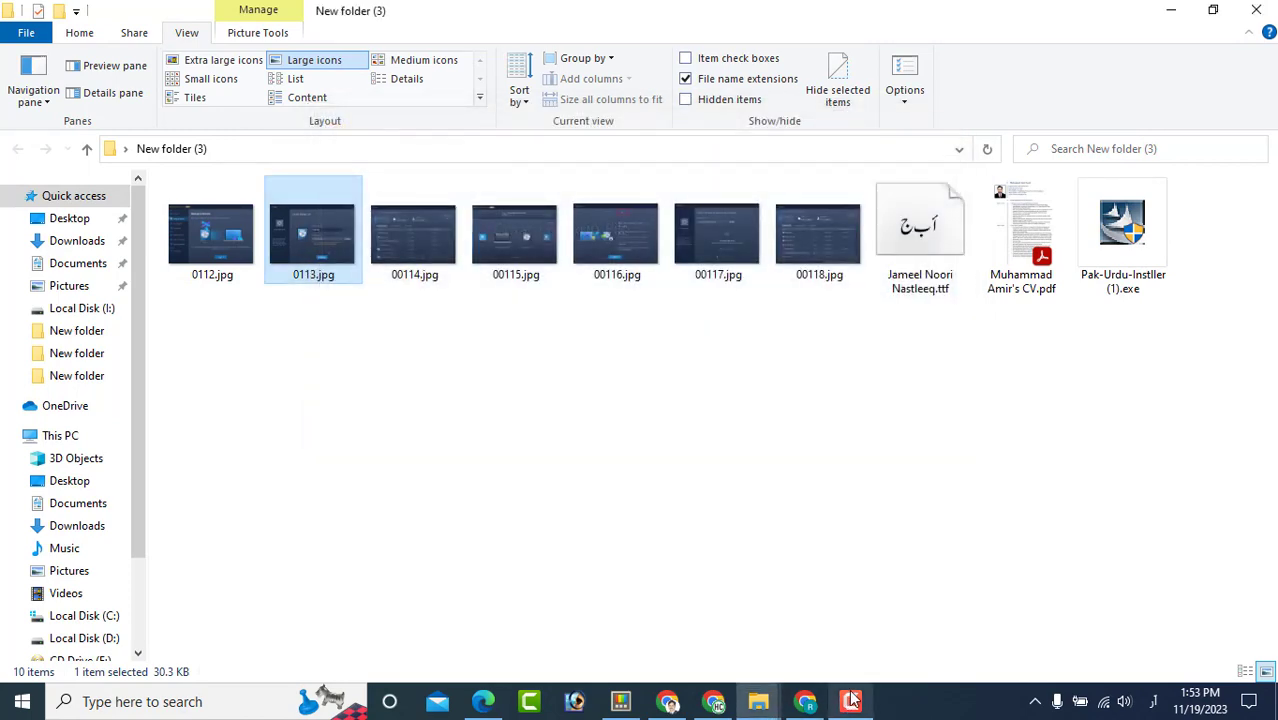
Switch back to PowerToys Settings and view the PowerRename settings page.
{"action": "left_click", "coordinate": [620, 701]}
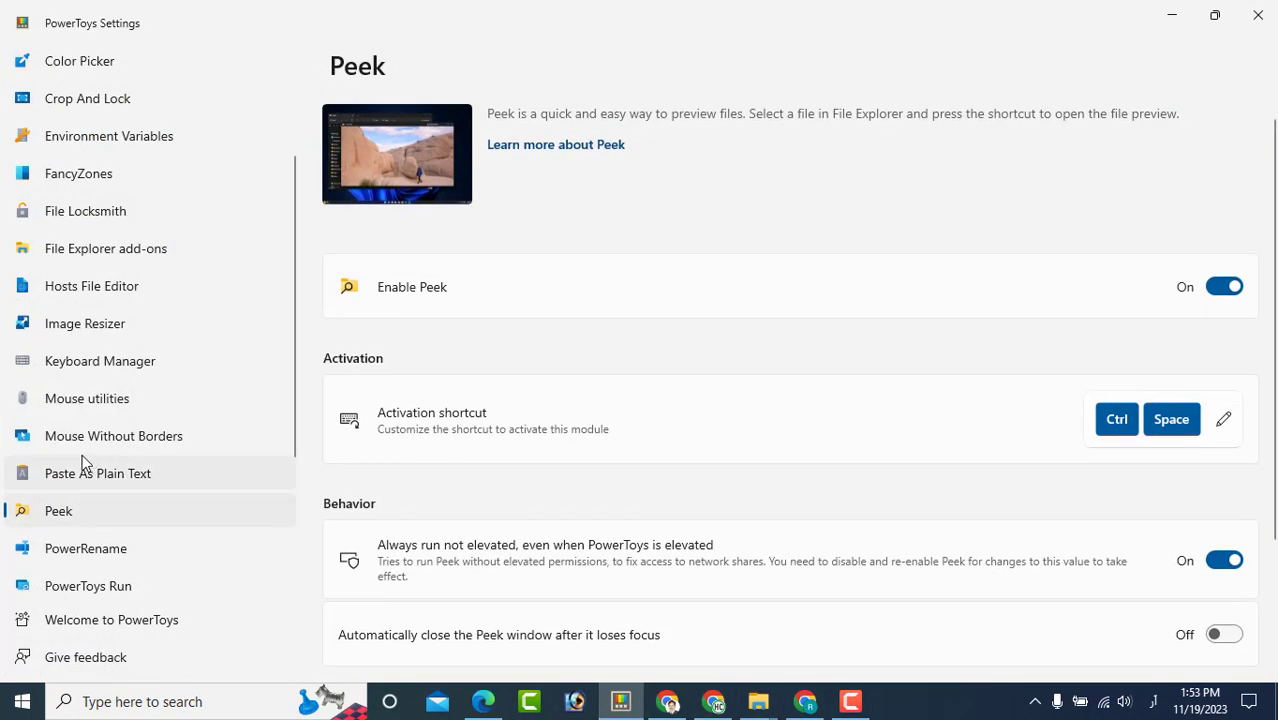
{"action": "scroll", "coordinate": [112, 550], "scroll_direction": "down", "scroll_amount": 2}
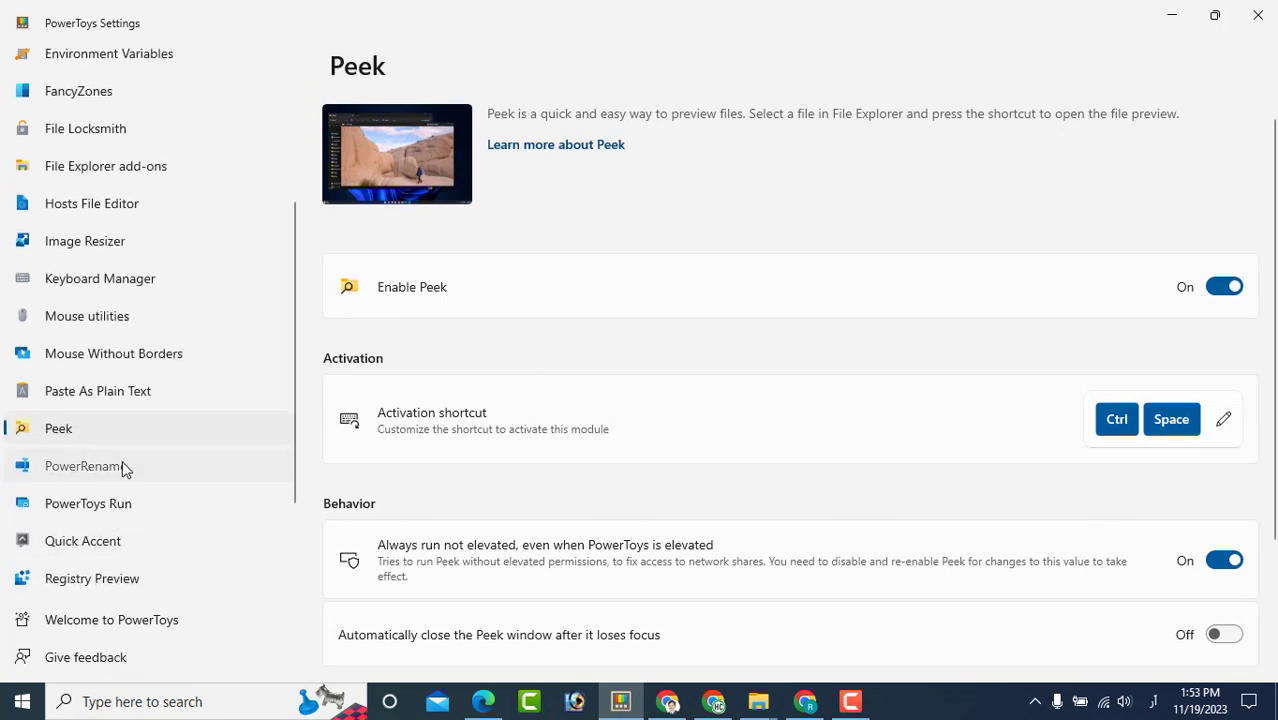
{"action": "left_click", "coordinate": [122, 466]}
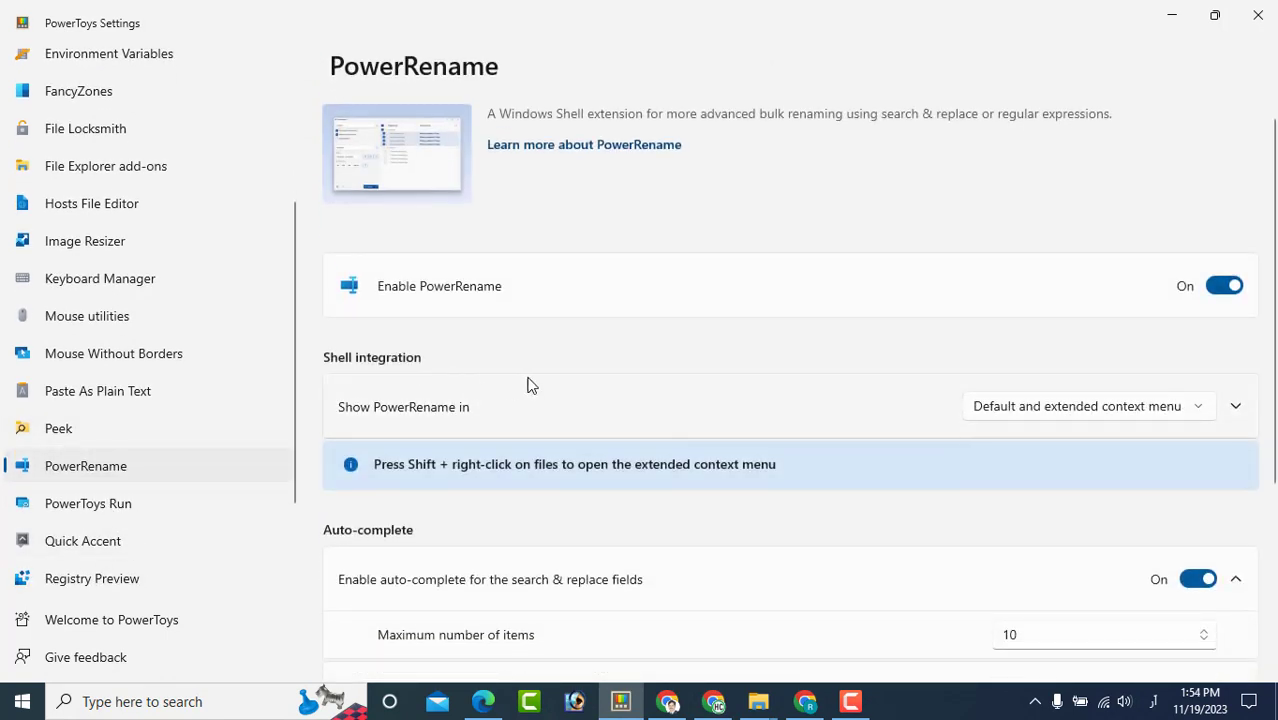
Minimize PowerToys Settings, close the New folder (3) window, and open the desktop's New folder (3) in PowerRename.
{"action": "left_click", "coordinate": [1170, 15]}
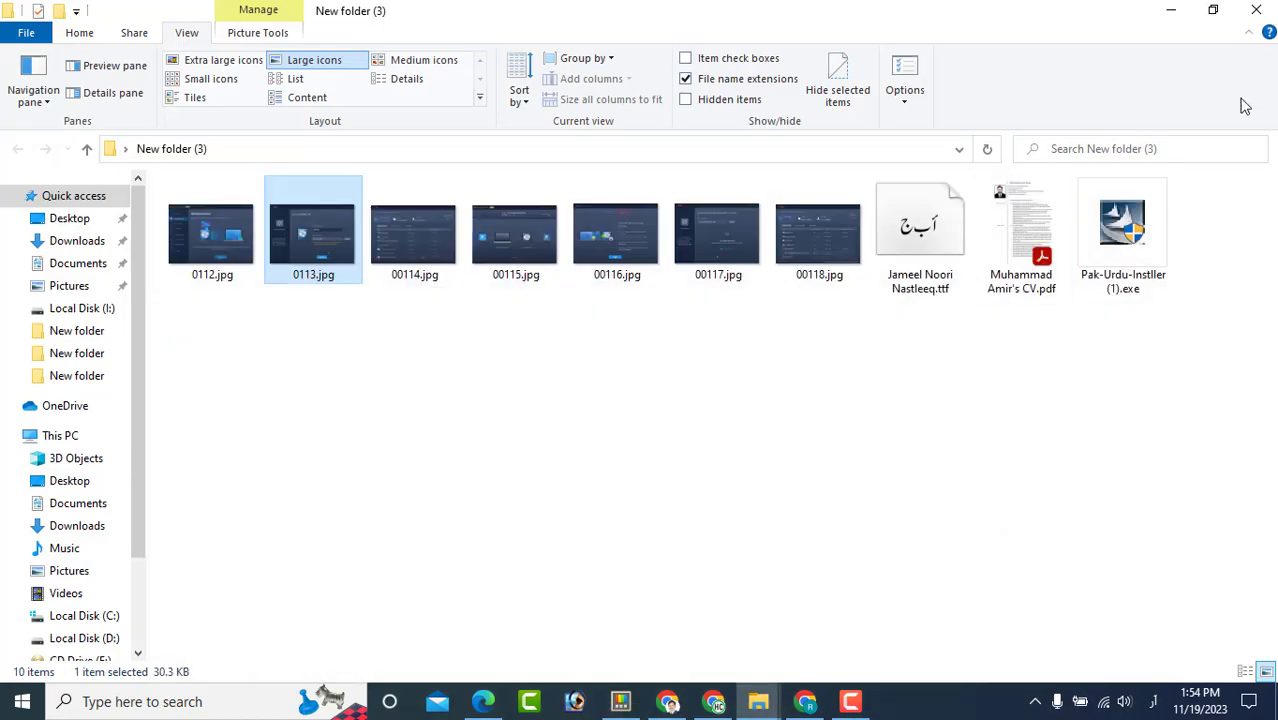
{"action": "left_click", "coordinate": [1256, 11]}
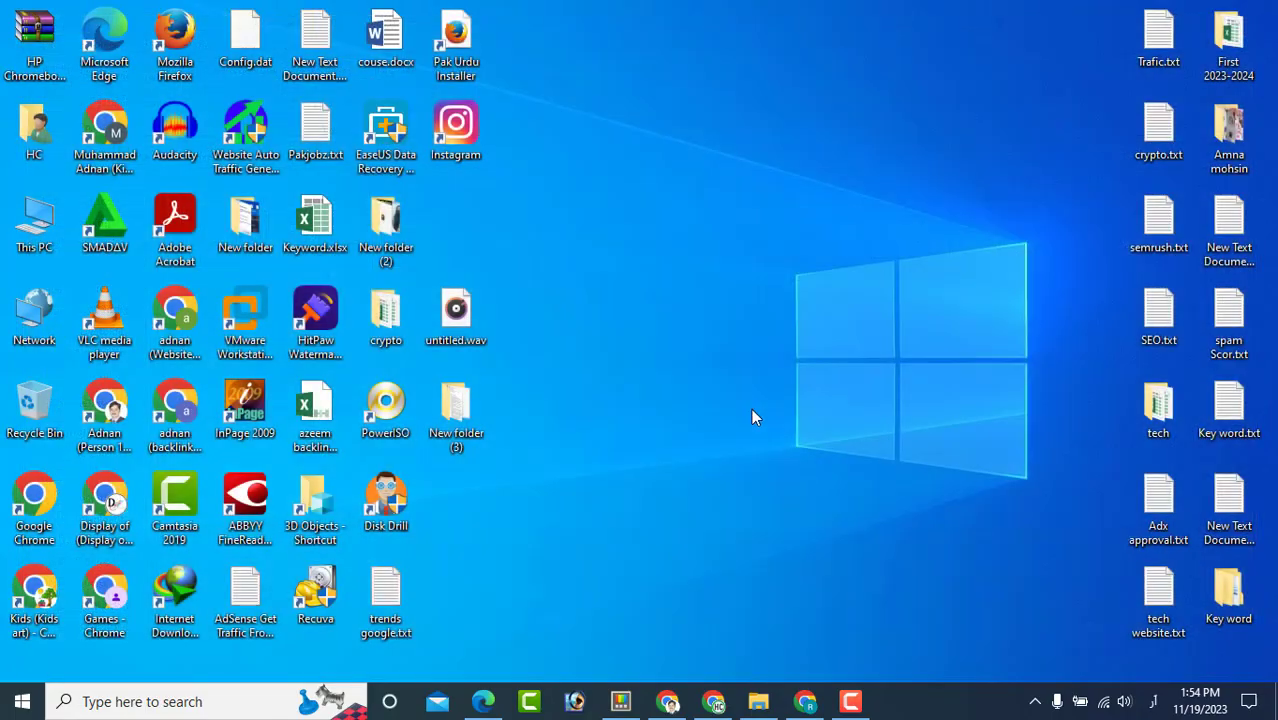
{"action": "right_click", "coordinate": [460, 414]}
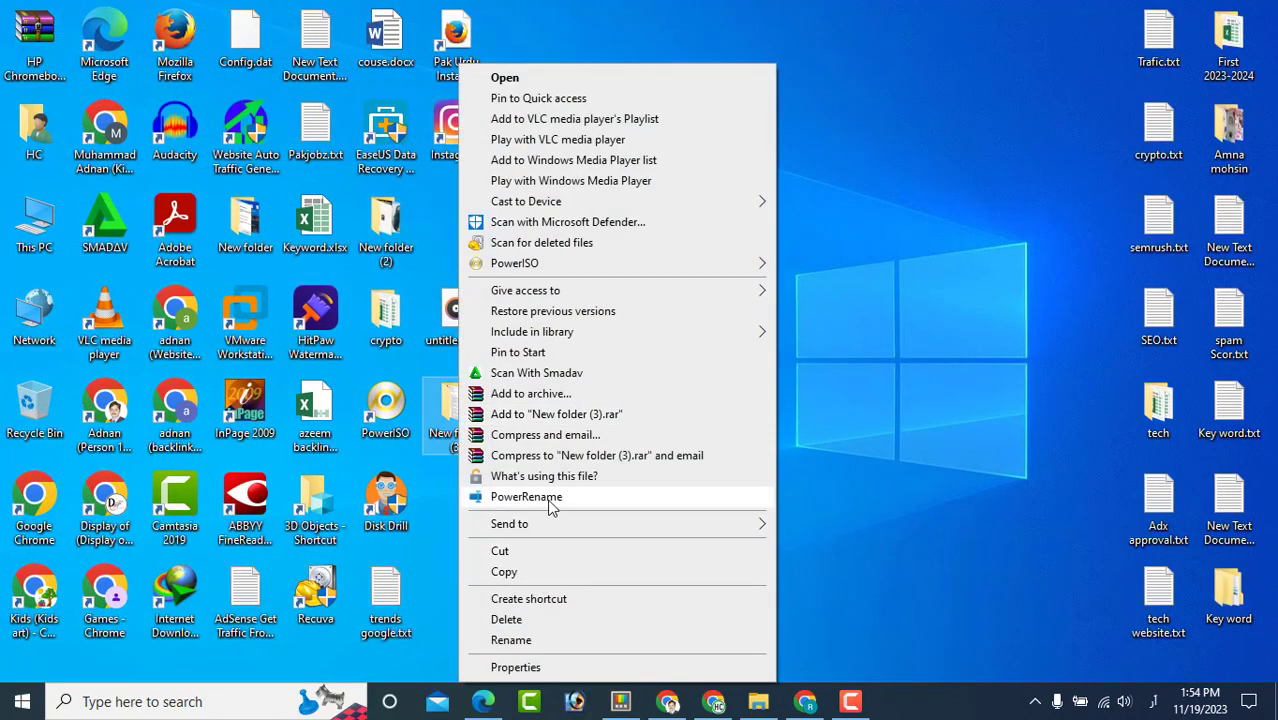
{"action": "left_click", "coordinate": [547, 499]}
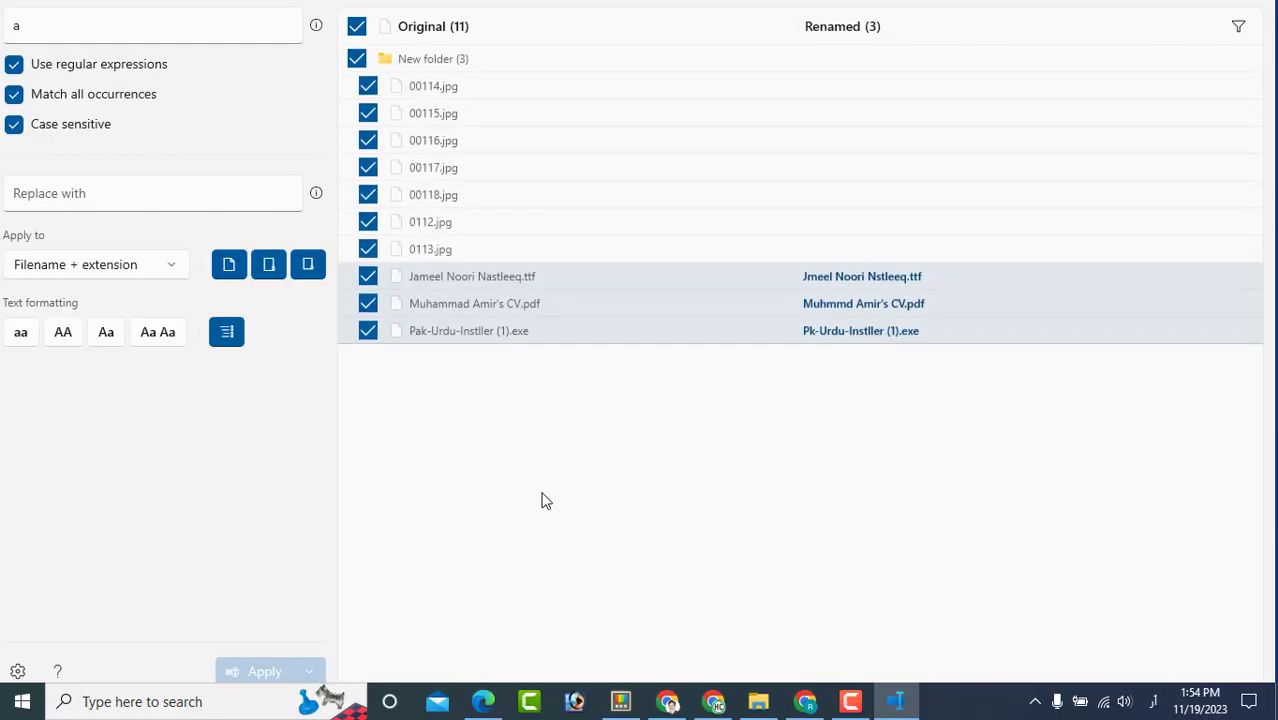
Bulk rename the files in New folder (3), replacing every "0" with "00", and apply the changes.
{"action": "double_click", "coordinate": [127, 36]}
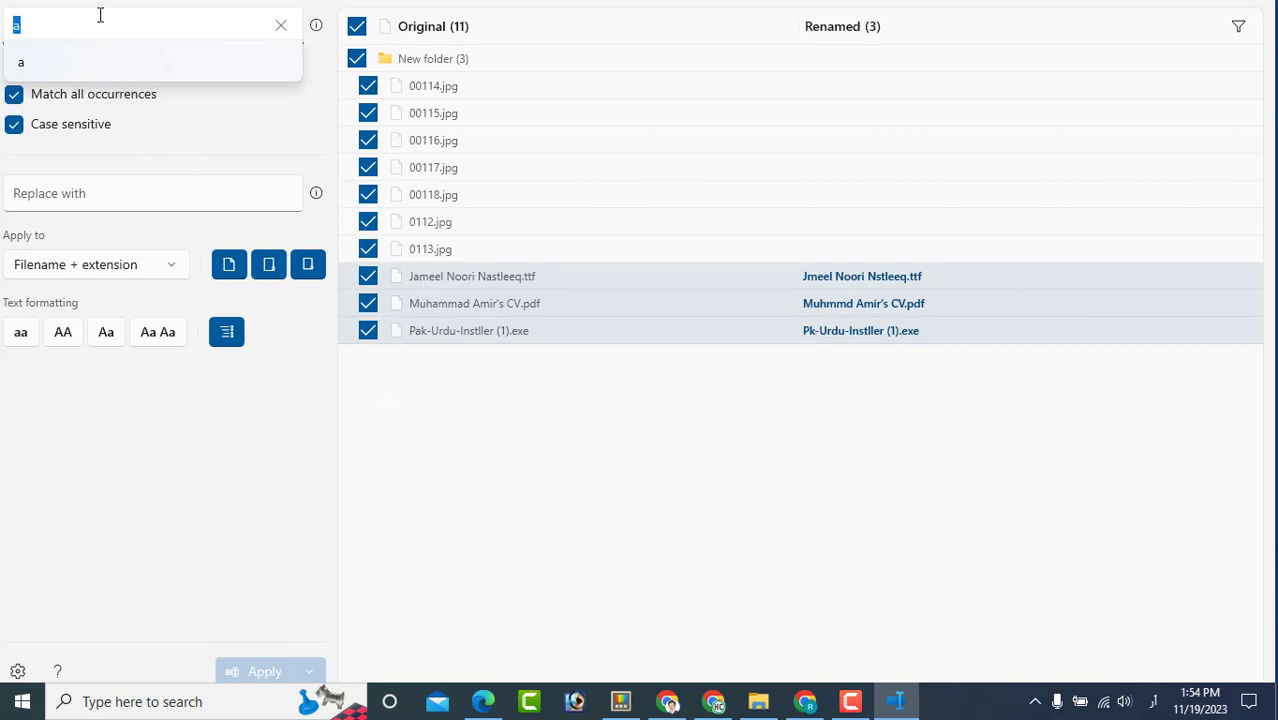
{"action": "type", "text": "0"}
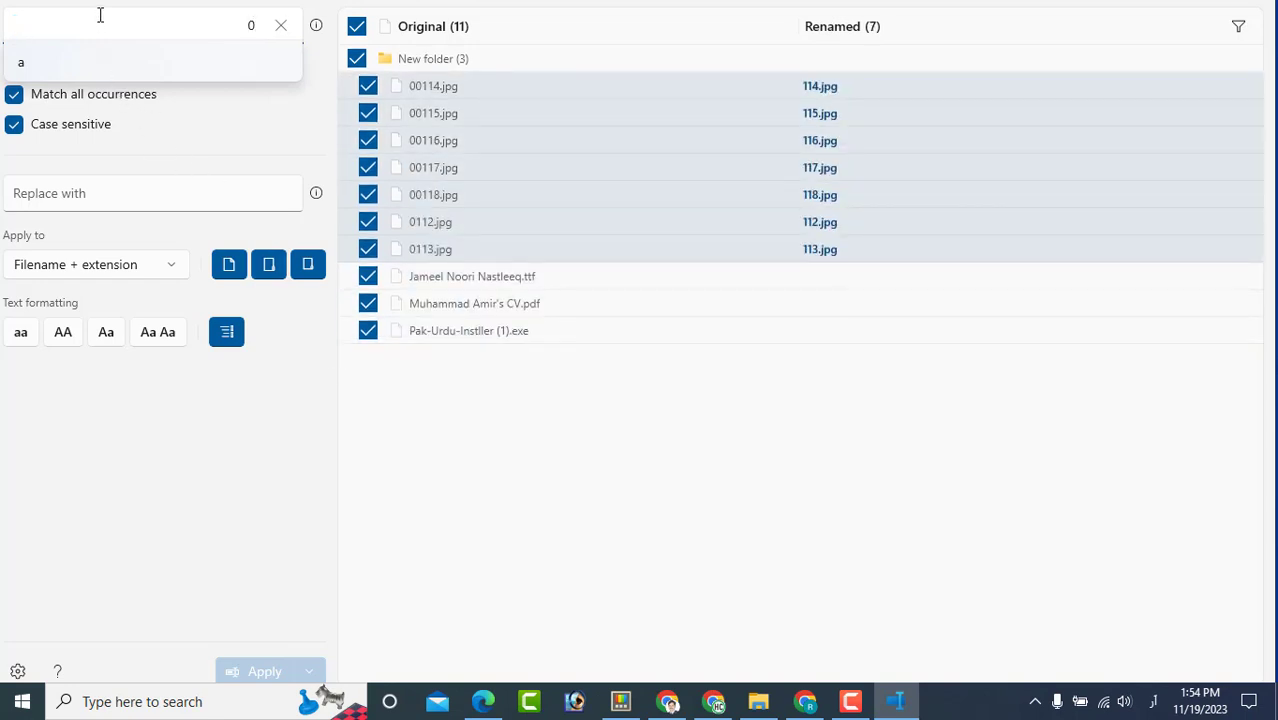
{"action": "left_click", "coordinate": [91, 191]}
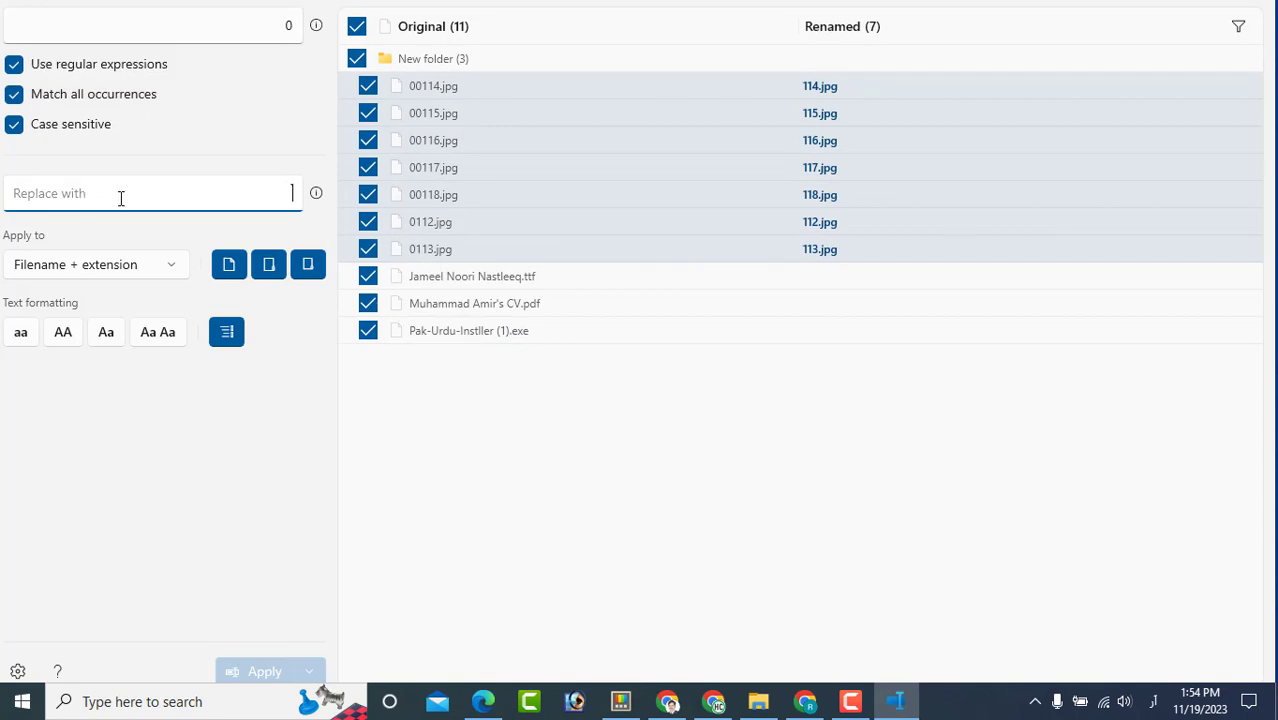
{"action": "type", "text": "00"}
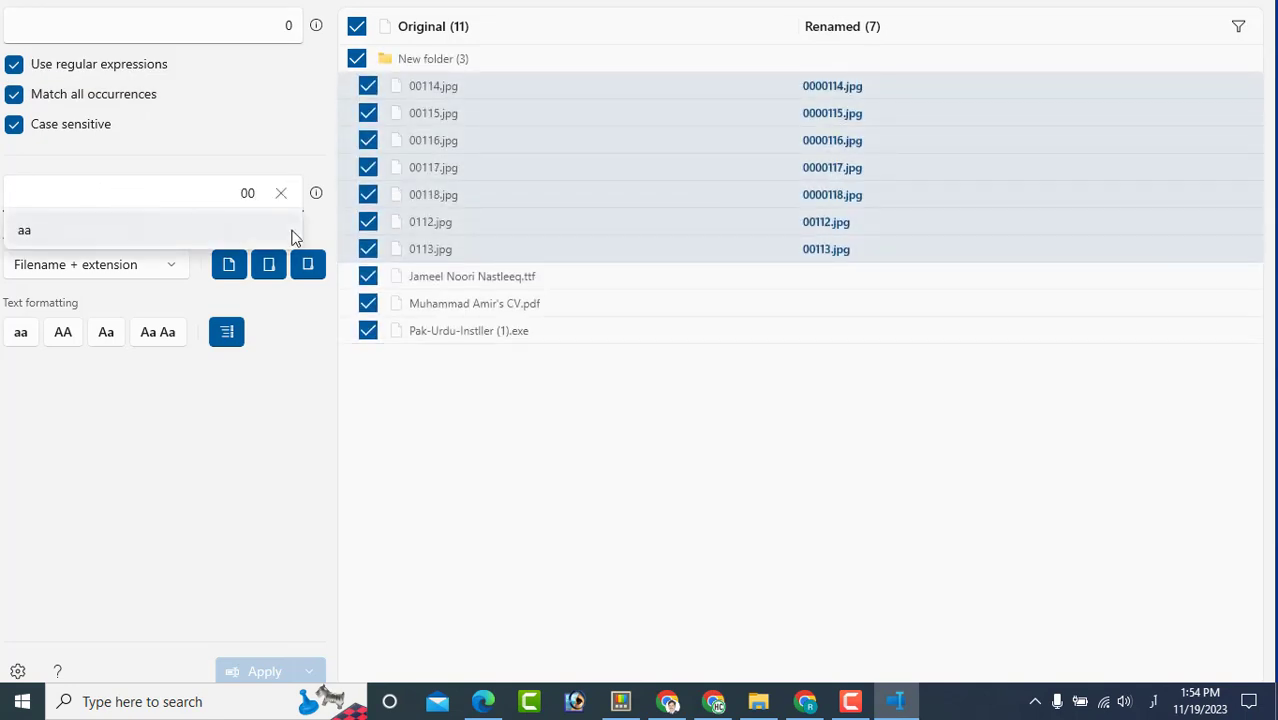
{"action": "left_click", "coordinate": [285, 342]}
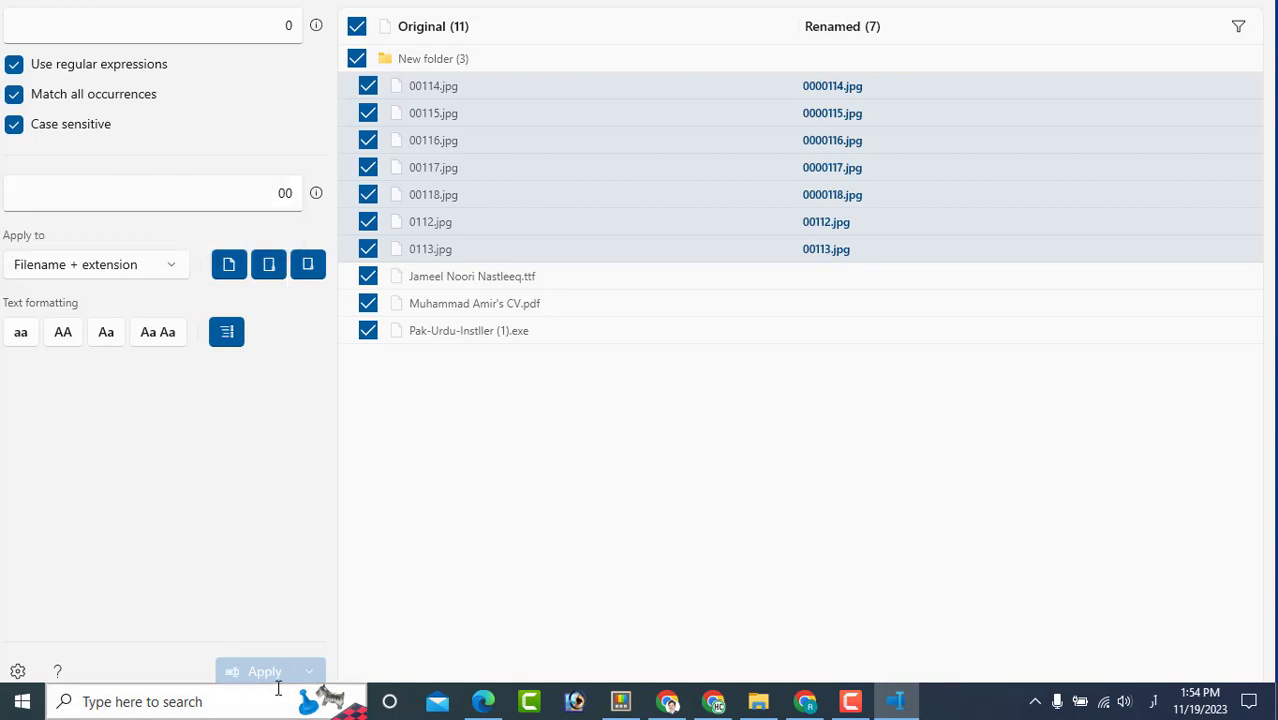
{"action": "left_click", "coordinate": [265, 672]}
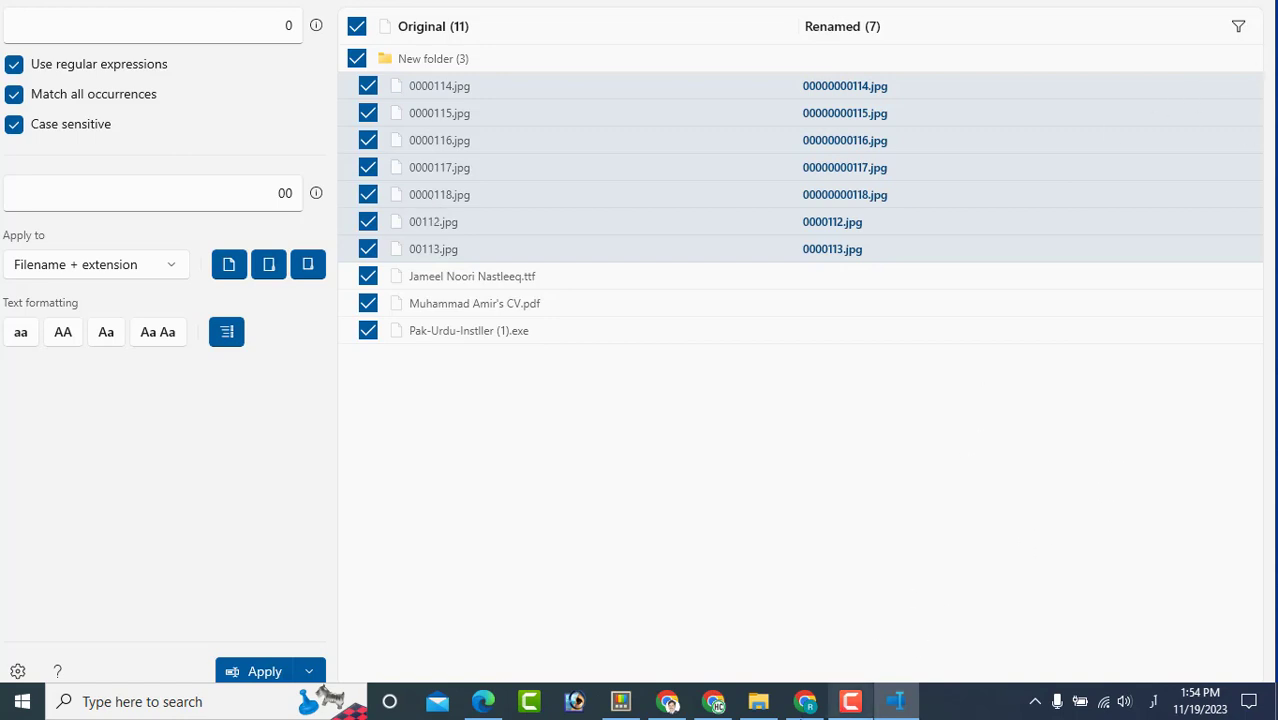
Switch back to PowerToys Settings and examine the PowerToys Run settings page.
{"action": "left_click", "coordinate": [620, 701]}
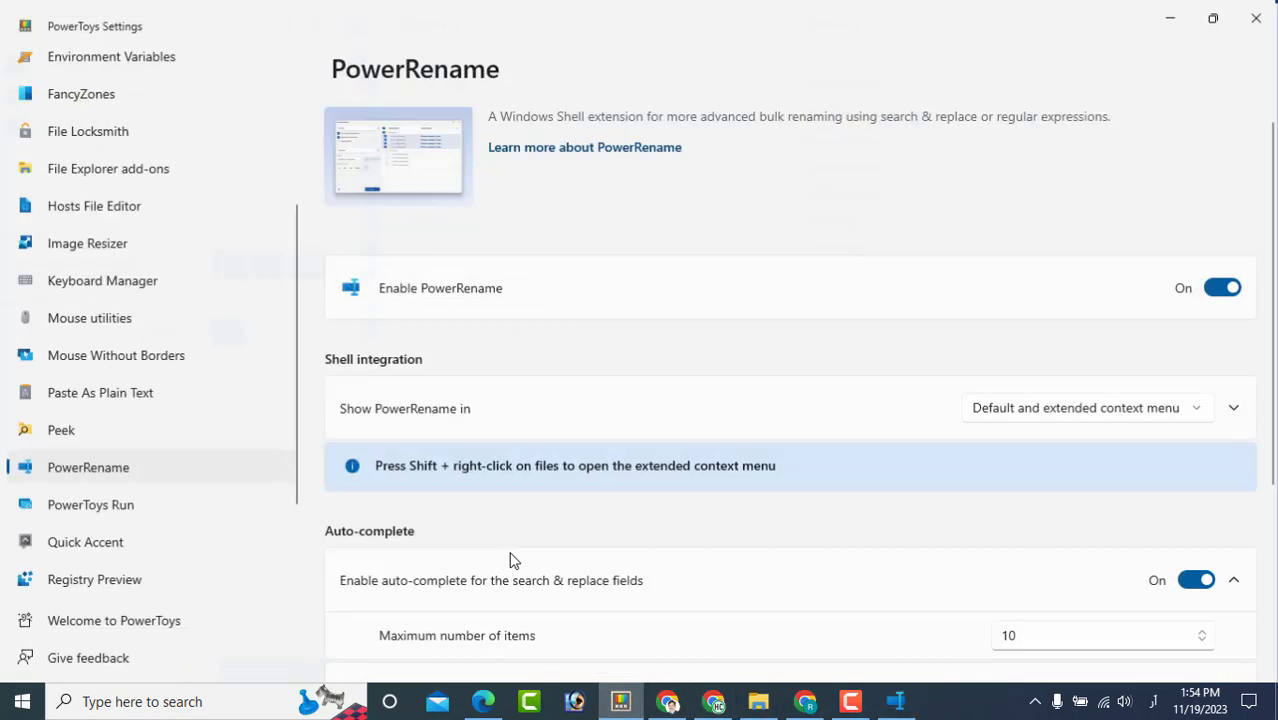
{"action": "left_click", "coordinate": [127, 509]}
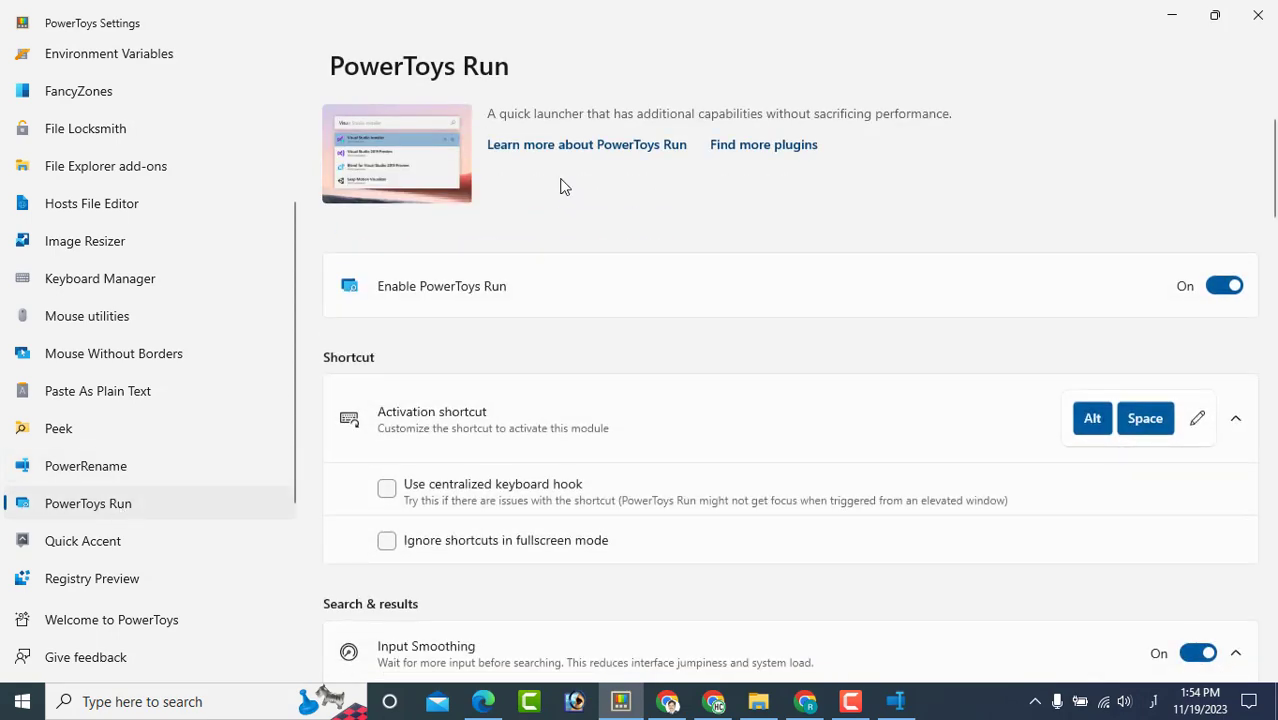
{"action": "scroll", "coordinate": [744, 360], "scroll_direction": "down", "scroll_amount": 5}
{"action": "scroll", "coordinate": [745, 365], "scroll_direction": "up", "scroll_amount": 5}
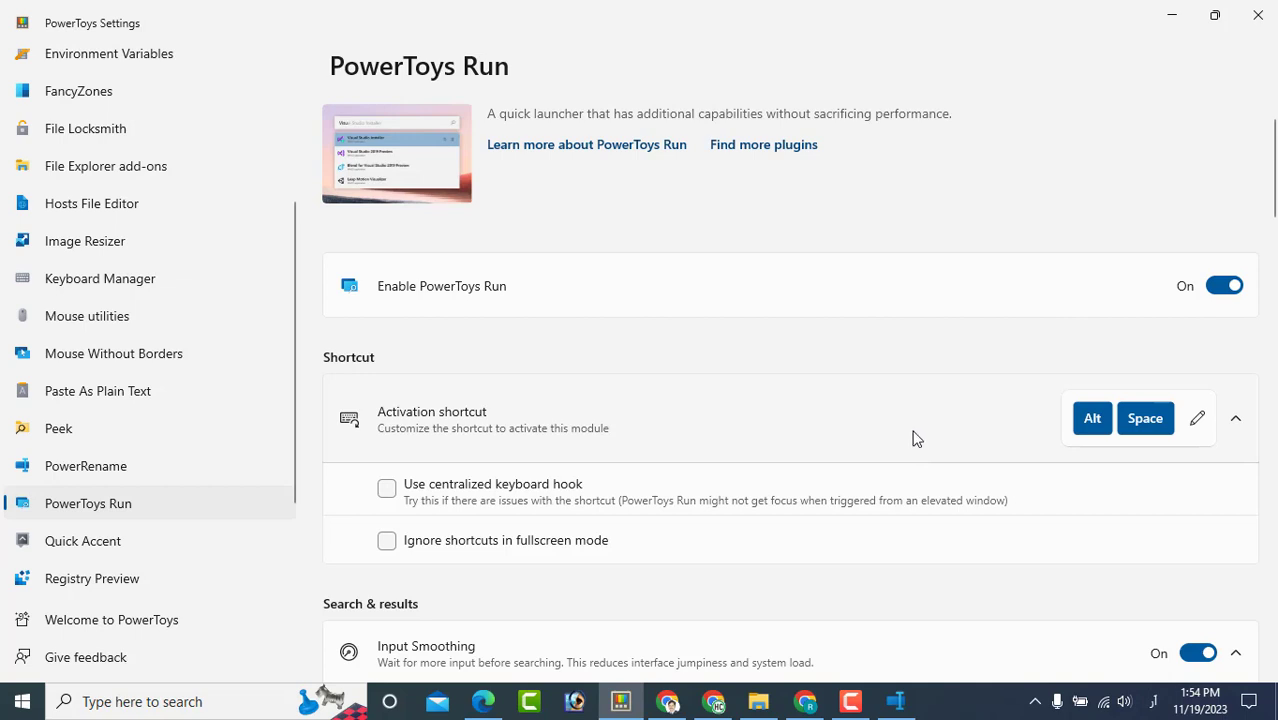
Show the Quick Accent settings page and cycle through the accented variants of the letter a in its overlay.
{"action": "left_click", "coordinate": [55, 552]}
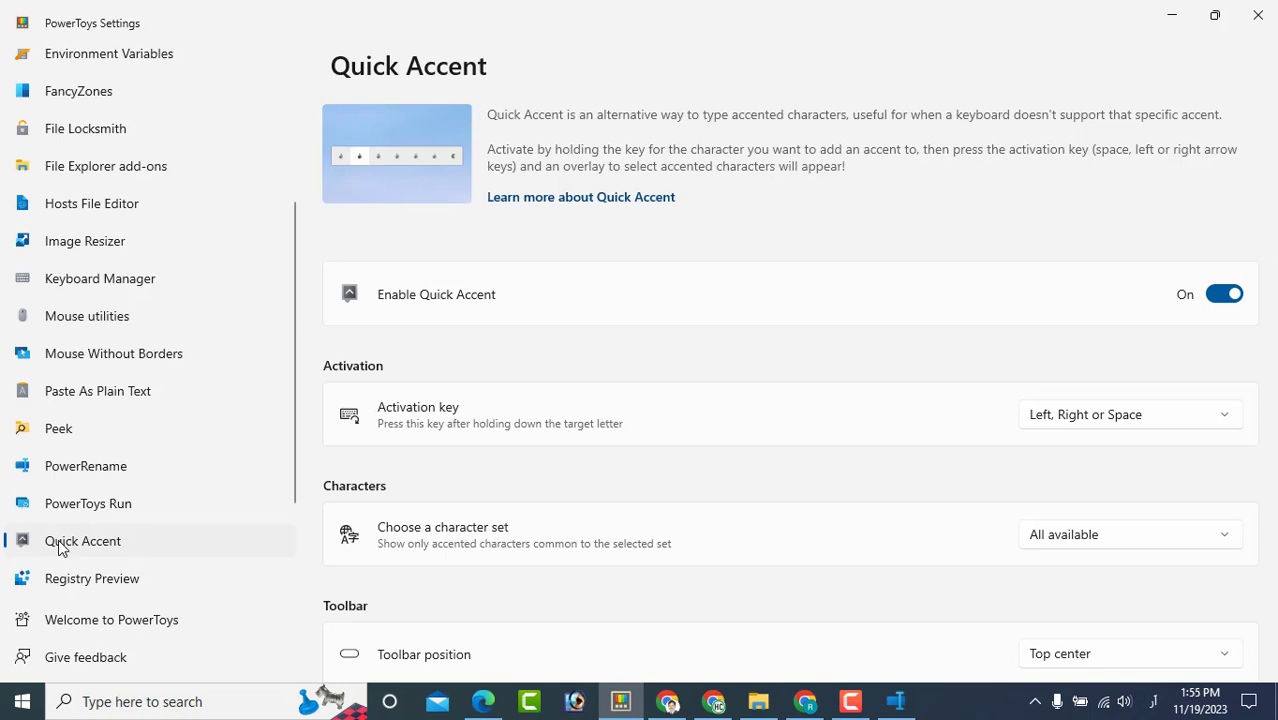
{"action": "key", "text": "a"}
{"action": "key", "text": "space"}
{"action": "key", "text": "space"}
{"action": "key", "text": "space"}
{"action": "key", "text": "space"}
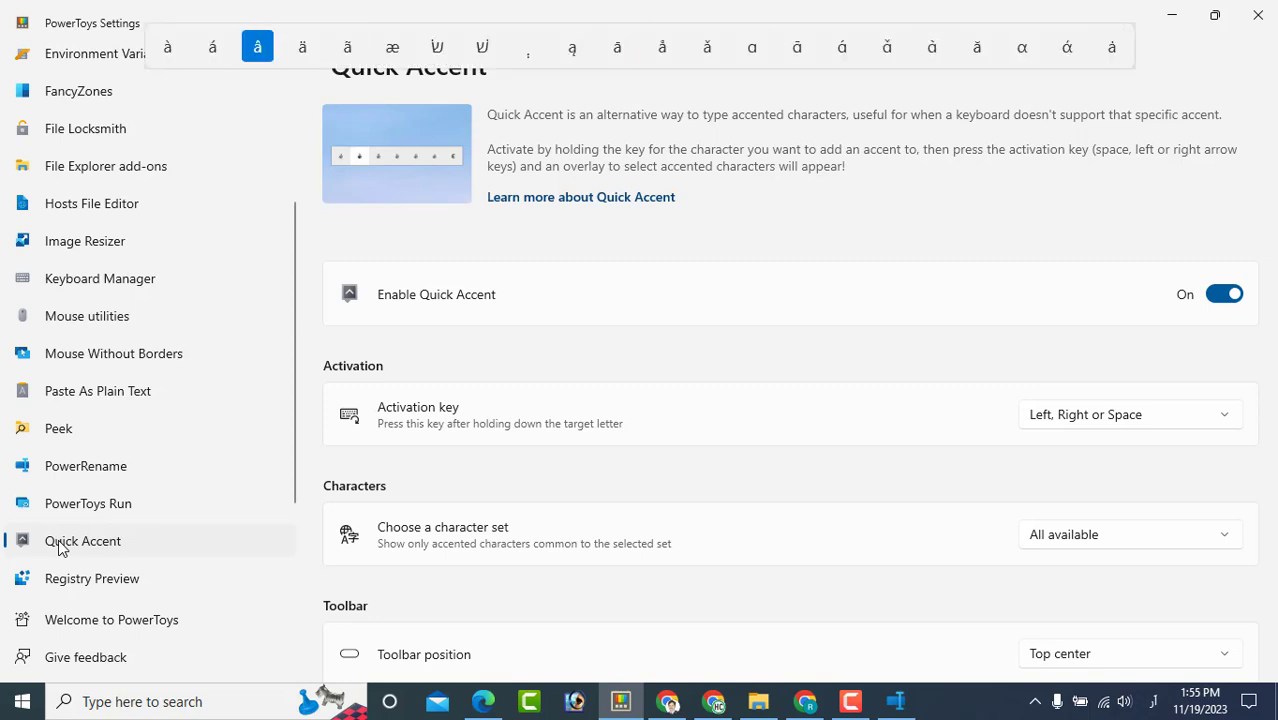
{"action": "key", "text": "space"}
{"action": "key", "text": "space"}
{"action": "key", "text": "space"}
{"action": "key", "text": "space"}
{"action": "key", "text": "space"}
{"action": "key", "text": "space"}
{"action": "key", "text": "space"}
{"action": "key", "text": "space"}
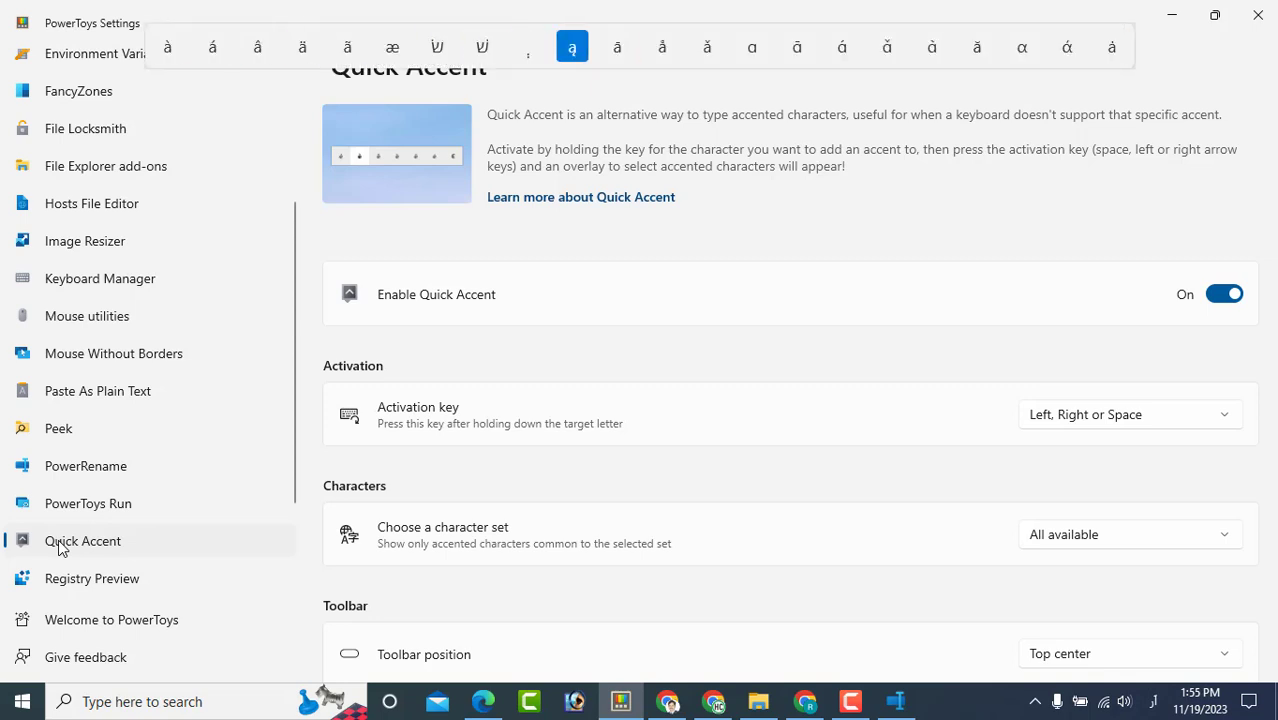
{"action": "key", "text": "space"}
{"action": "key", "text": "space"}
{"action": "key", "text": "space"}
{"action": "key", "text": "space"}
{"action": "key", "text": "space"}
{"action": "key", "text": "space"}
{"action": "key", "text": "space"}
{"action": "key", "text": "space"}
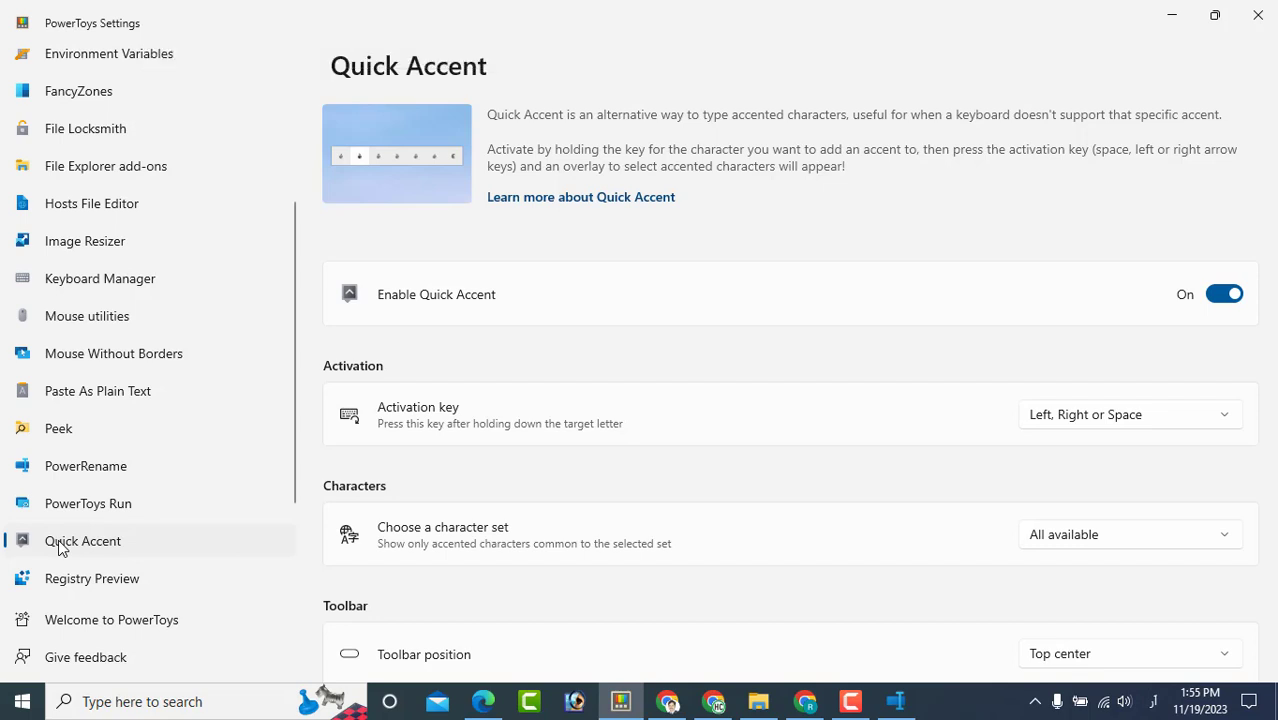
Cycle through the Quick Accent variants of the letter s.
{"action": "key", "text": "s"}
{"action": "key", "text": "space"}
{"action": "key", "text": "space"}
{"action": "key", "text": "space"}
{"action": "key", "text": "space"}
{"action": "key", "text": "space"}
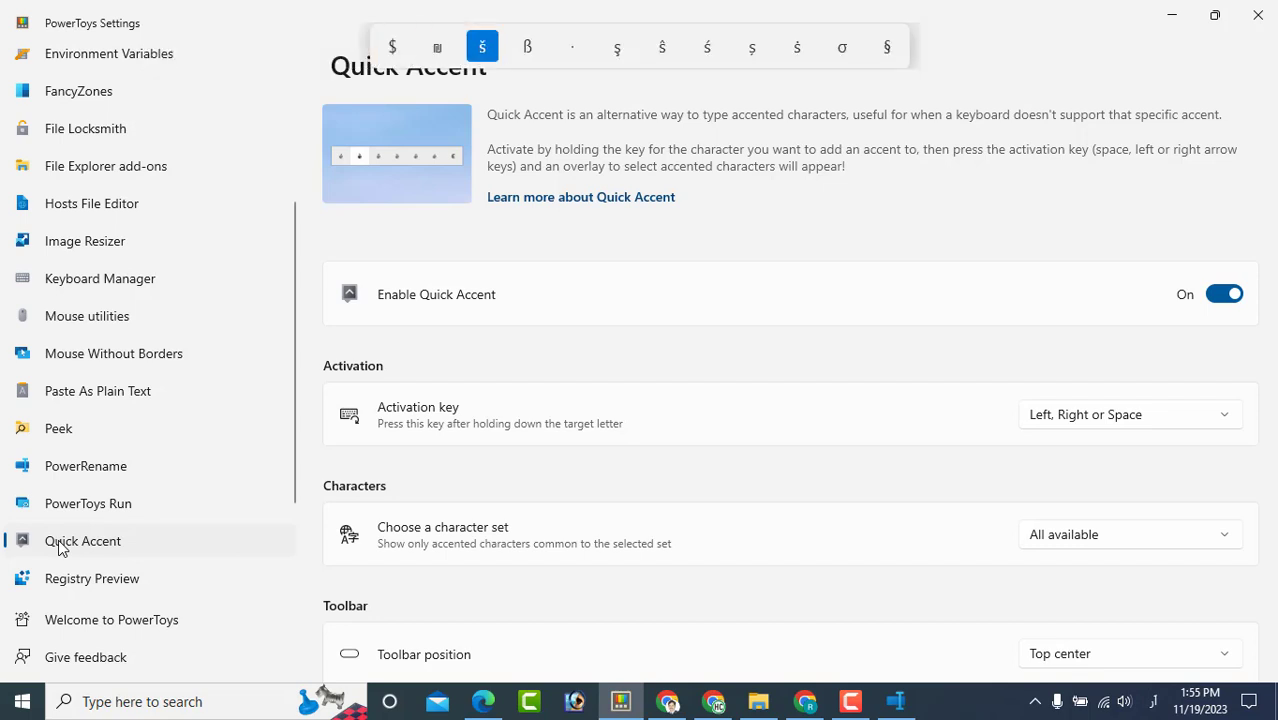
{"action": "key", "text": "space"}
{"action": "key", "text": "space"}
{"action": "key", "text": "space"}
{"action": "key", "text": "space"}
{"action": "key", "text": "space"}
{"action": "key", "text": "space"}
{"action": "key", "text": "space"}
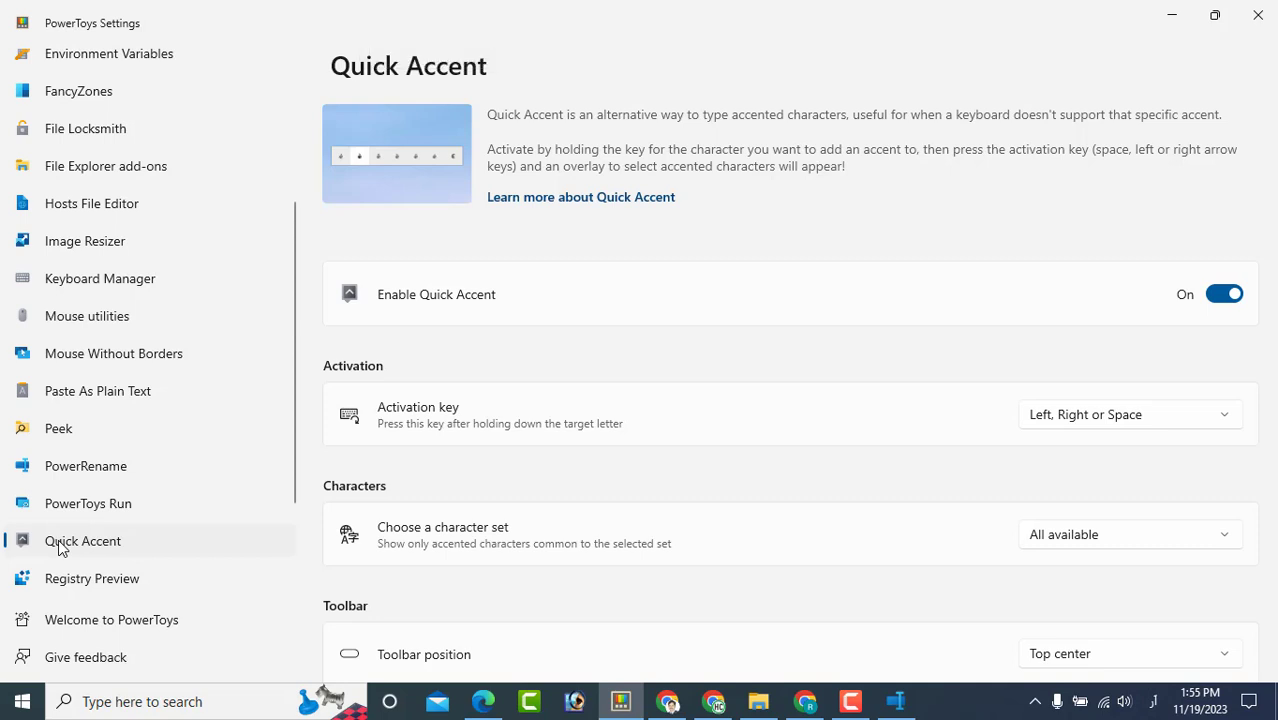
Cycle through the Quick Accent variants of the letter d.
{"action": "key", "text": "d"}
{"action": "key", "text": "space"}
{"action": "key", "text": "space"}
{"action": "key", "text": "space"}
{"action": "key", "text": "space"}
{"action": "key", "text": "space"}
{"action": "key", "text": "space"}
{"action": "key", "text": "space"}
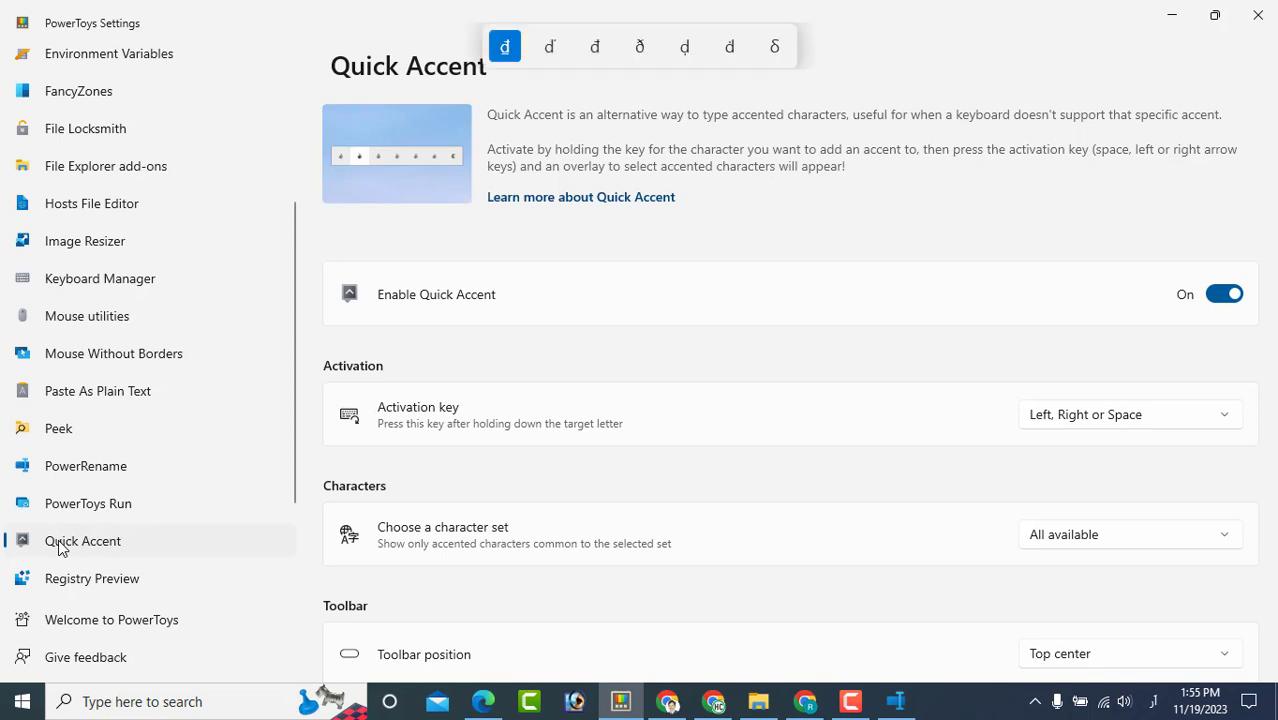
{"action": "key", "text": "space"}
{"action": "key", "text": "space"}
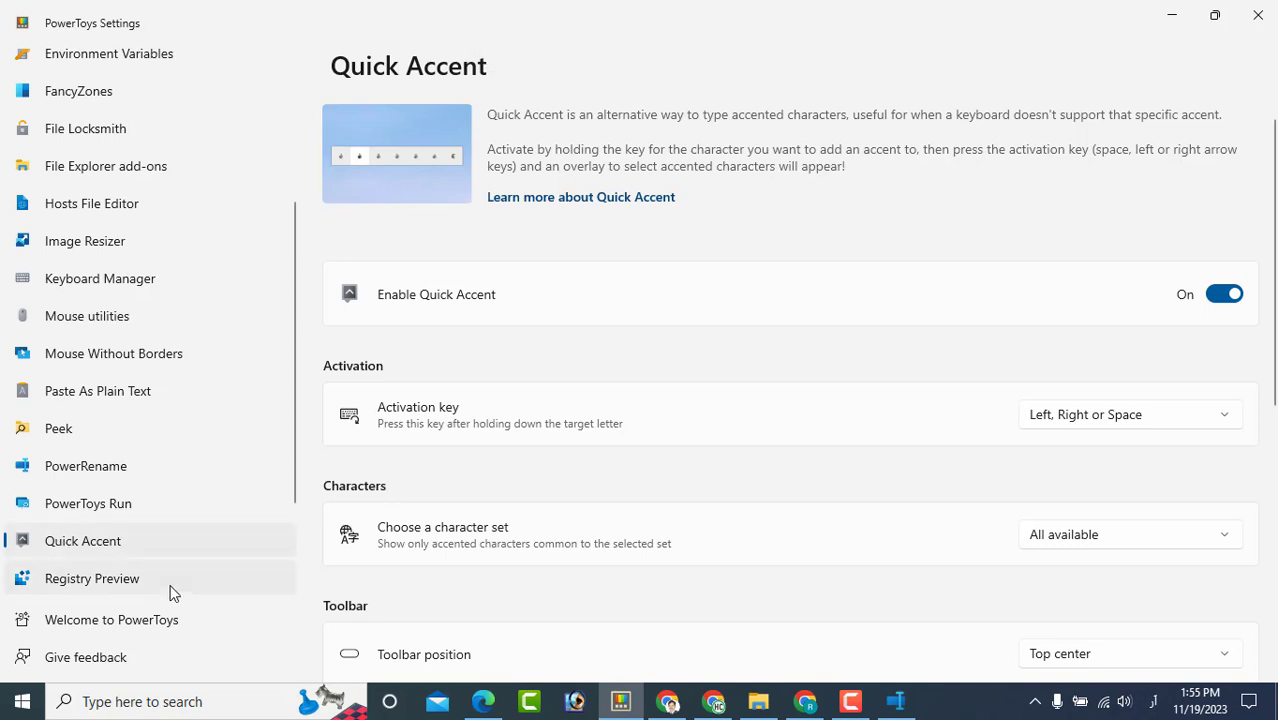
Launch Registry Preview from its settings page, view its dialog for opening a registry file, and close both without choosing a file.
{"action": "left_click", "coordinate": [92, 578]}
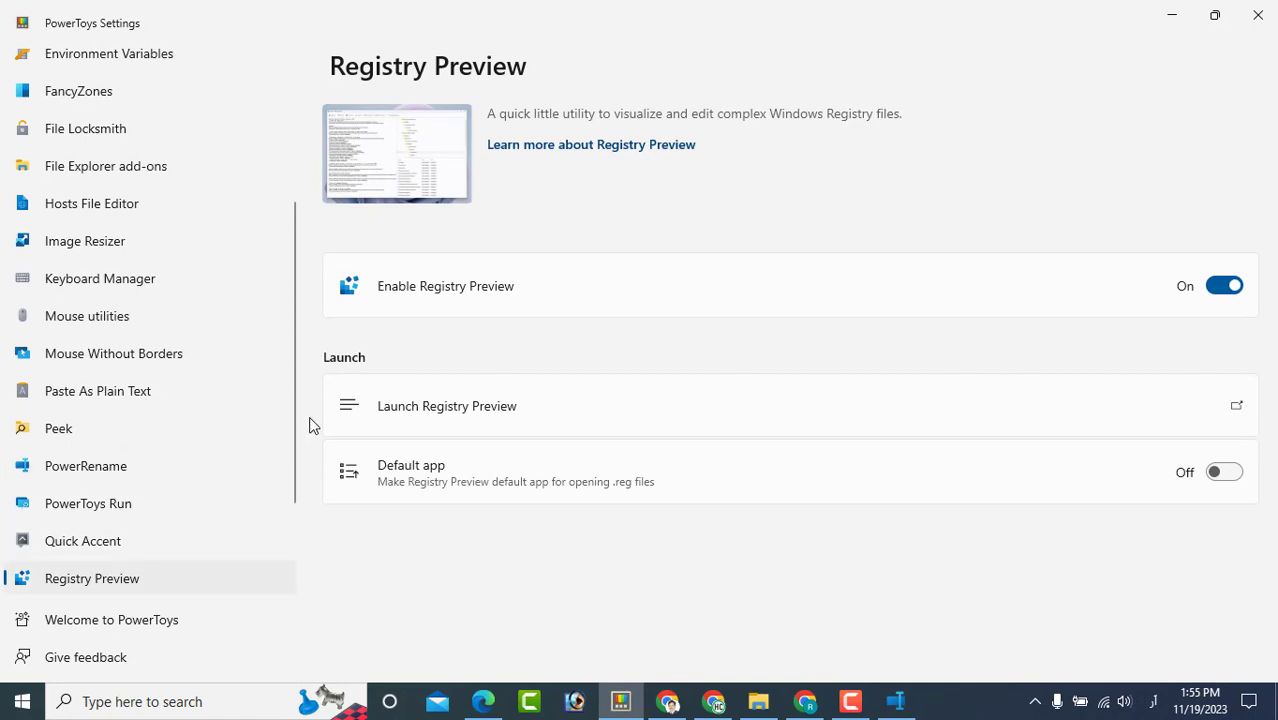
{"action": "left_click", "coordinate": [443, 412]}
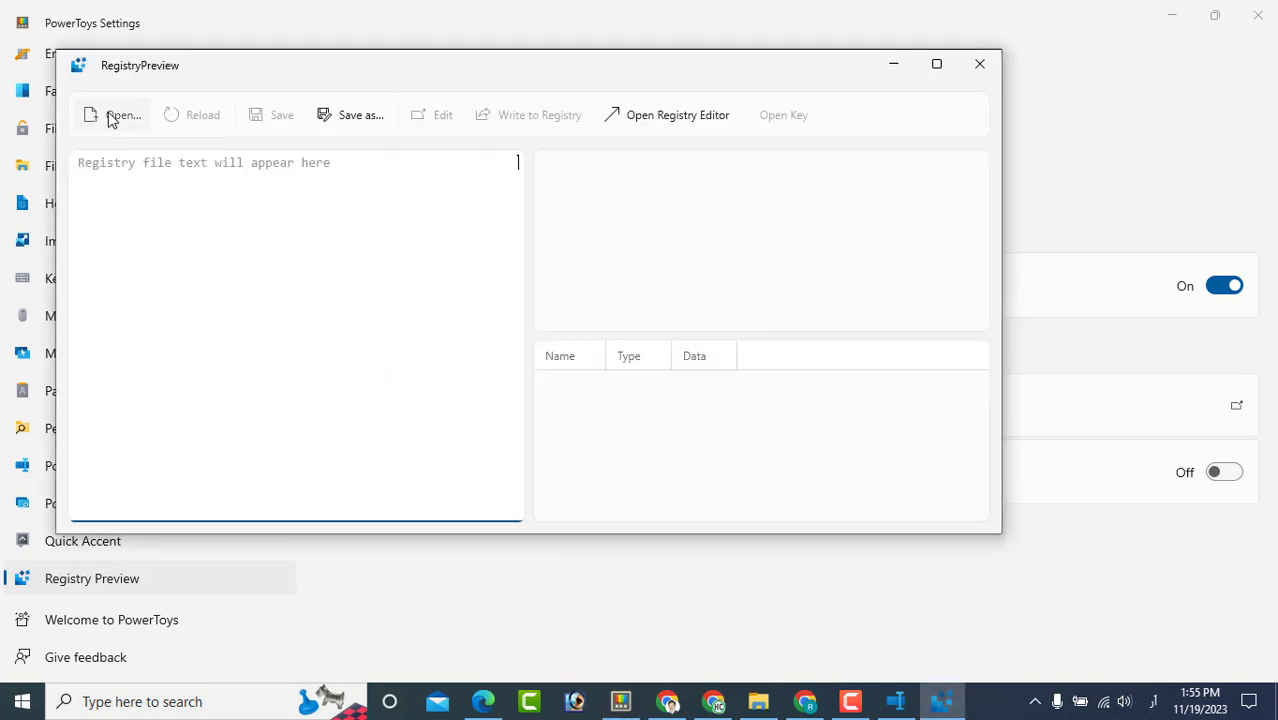
{"action": "left_click", "coordinate": [112, 119]}
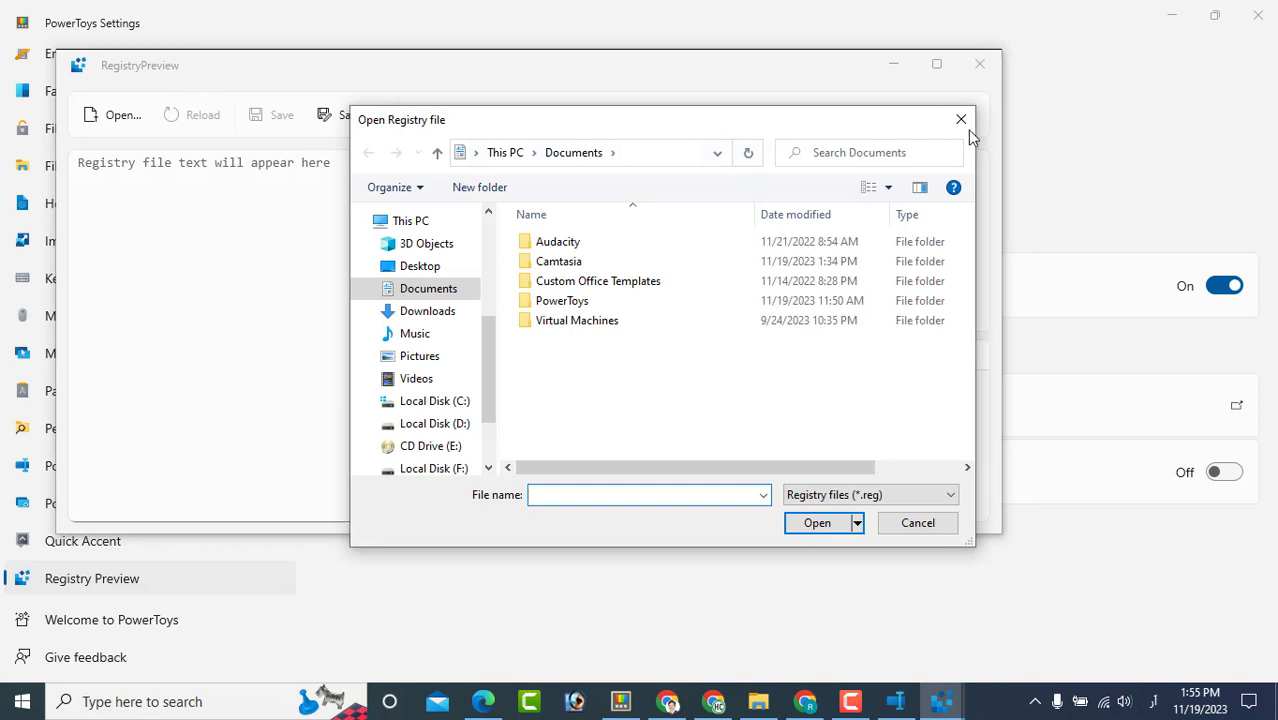
{"action": "left_click", "coordinate": [962, 121]}
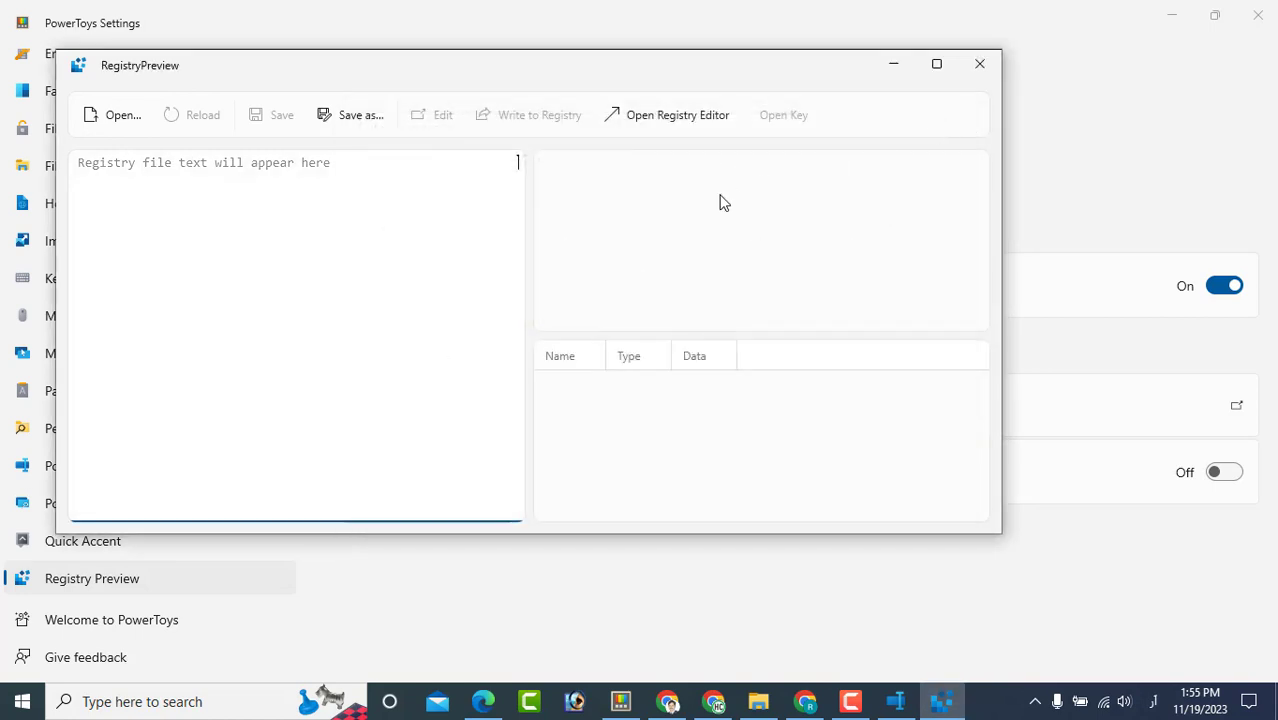
{"action": "left_click", "coordinate": [977, 80]}
Show the Screen Ruler settings, switch the keyboard to English, measure on-screen spacing with the ruler's cross style, and close the ruler.
{"action": "scroll", "coordinate": [139, 484], "scroll_direction": "down", "scroll_amount": 3}
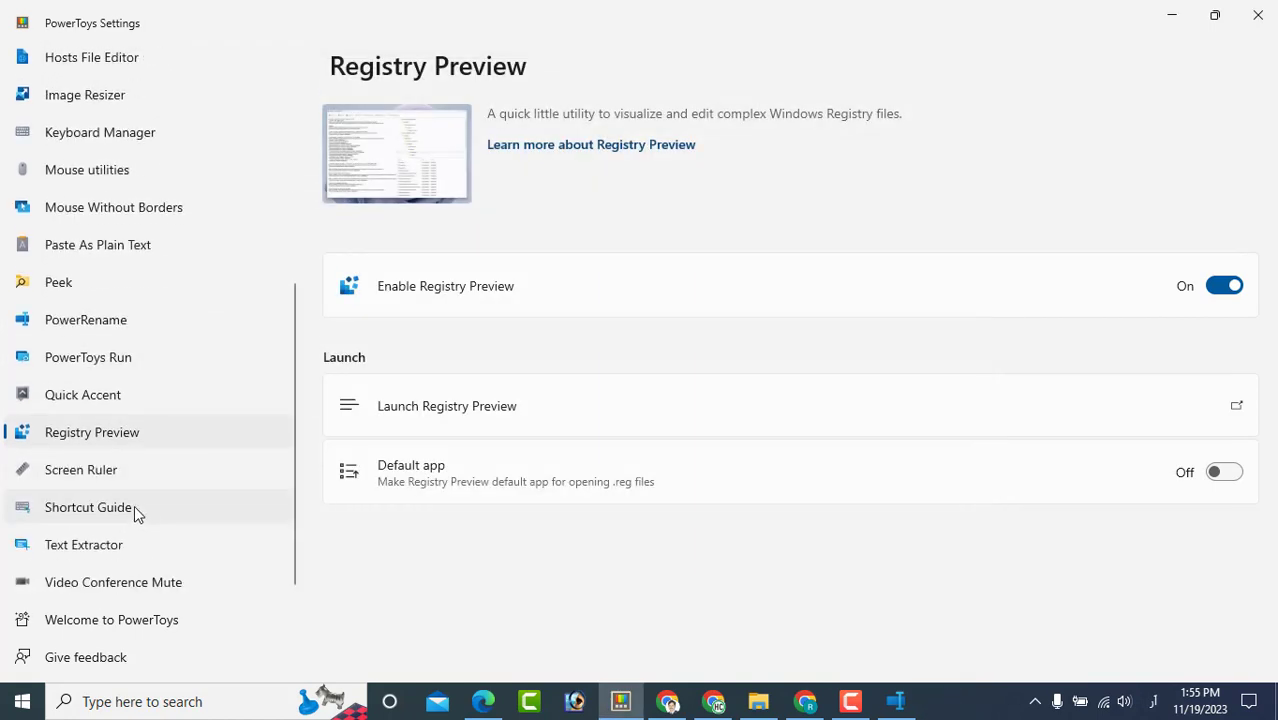
{"action": "left_click", "coordinate": [124, 466]}
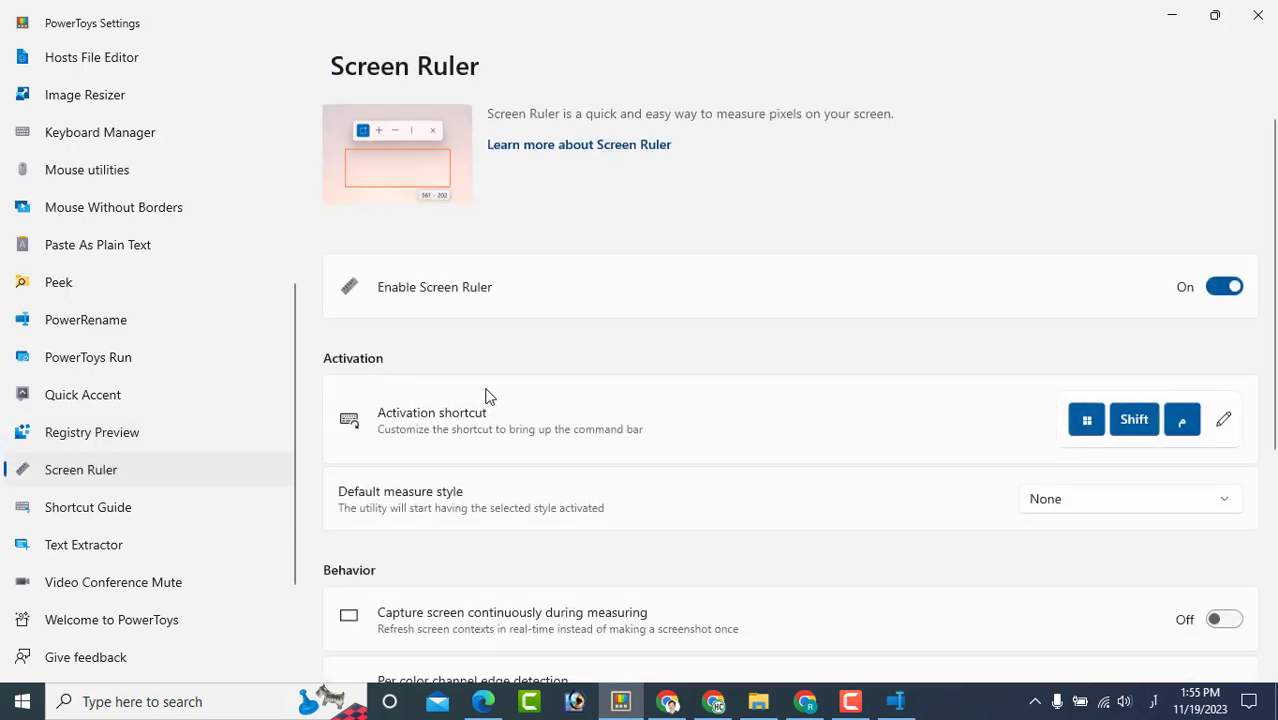
{"action": "key", "text": "alt+shift"}
{"action": "key", "text": "super+shift+m"}
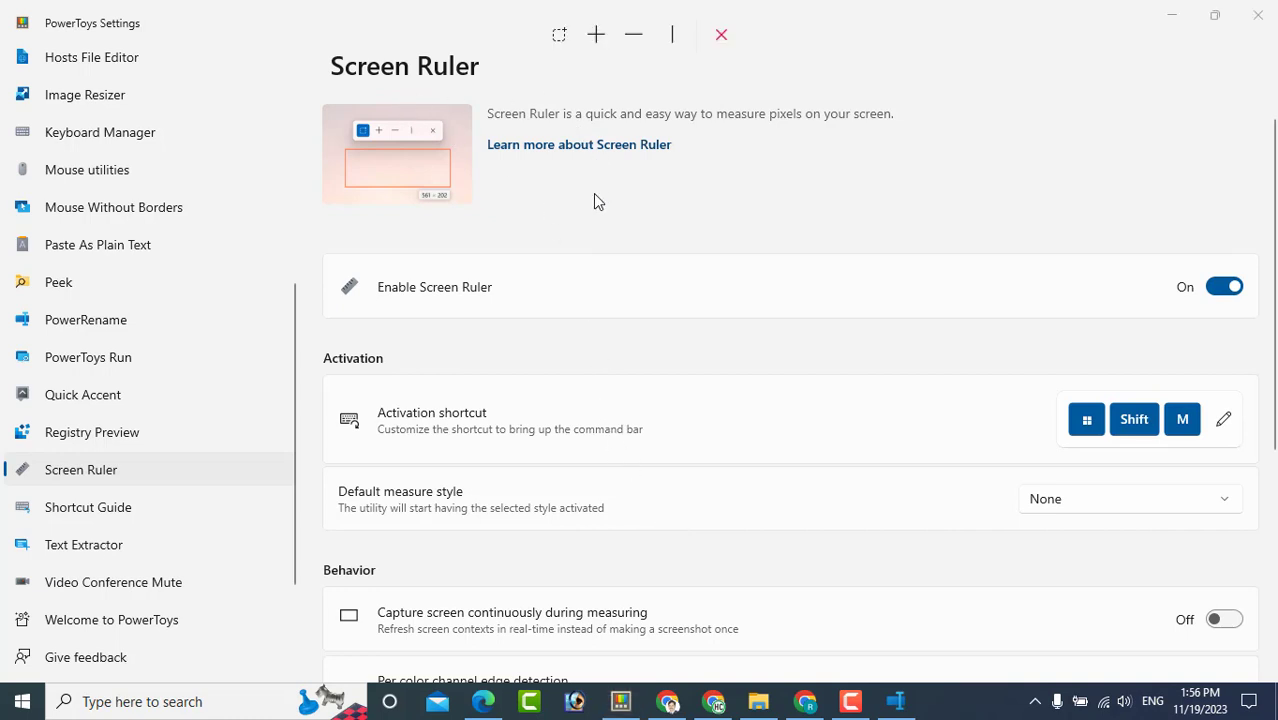
{"action": "left_click", "coordinate": [595, 37]}
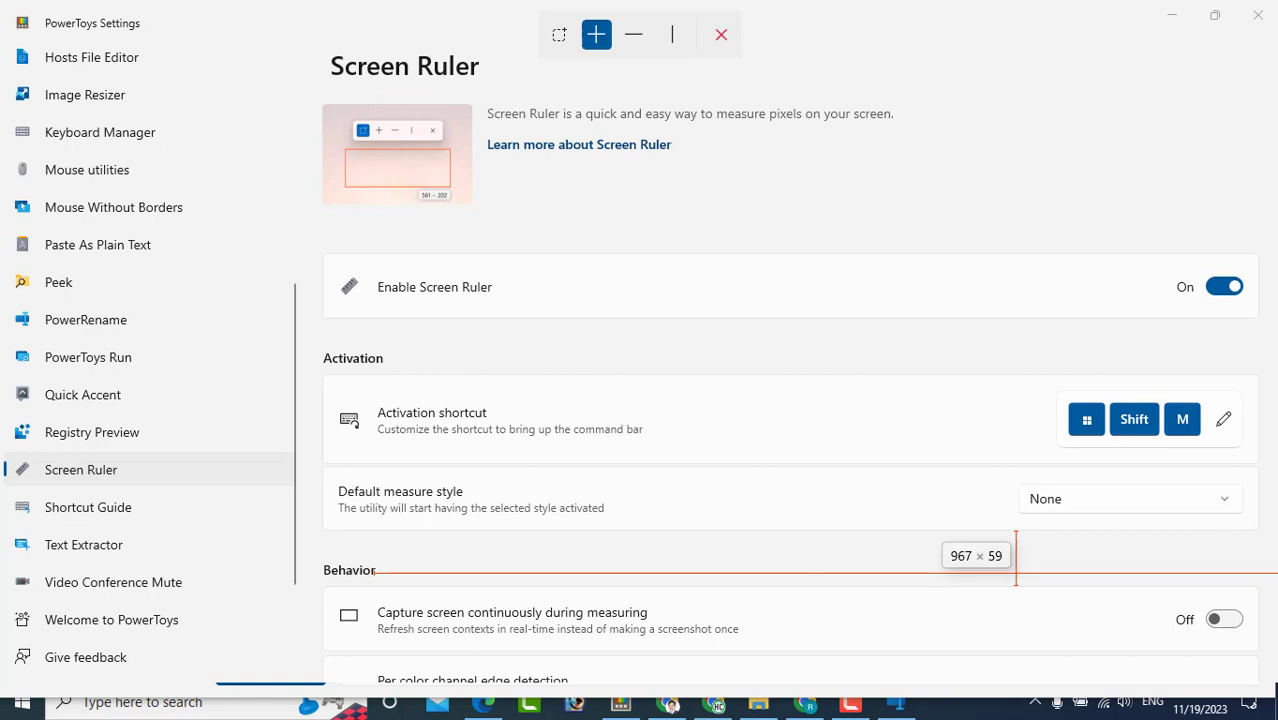
{"action": "left_click", "coordinate": [720, 38]}
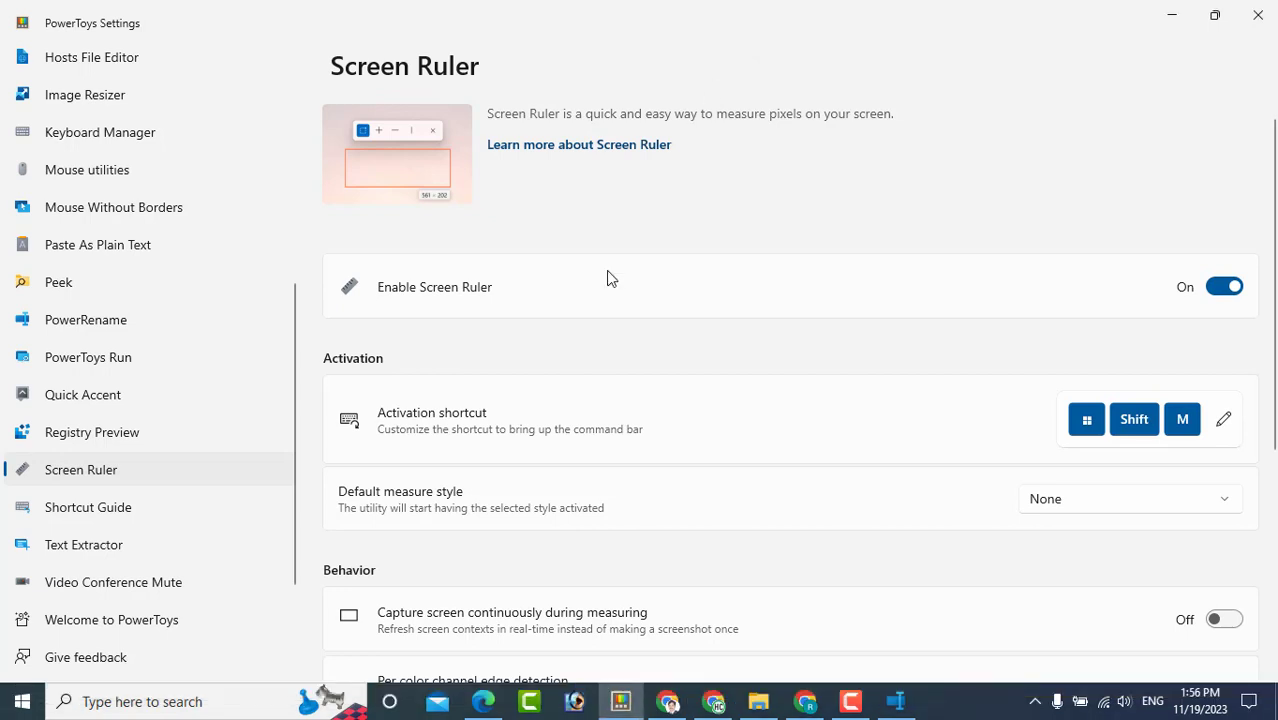
Show the Shortcut Guide settings page and display its overlay of Windows shortcuts.
{"action": "left_click", "coordinate": [106, 510]}
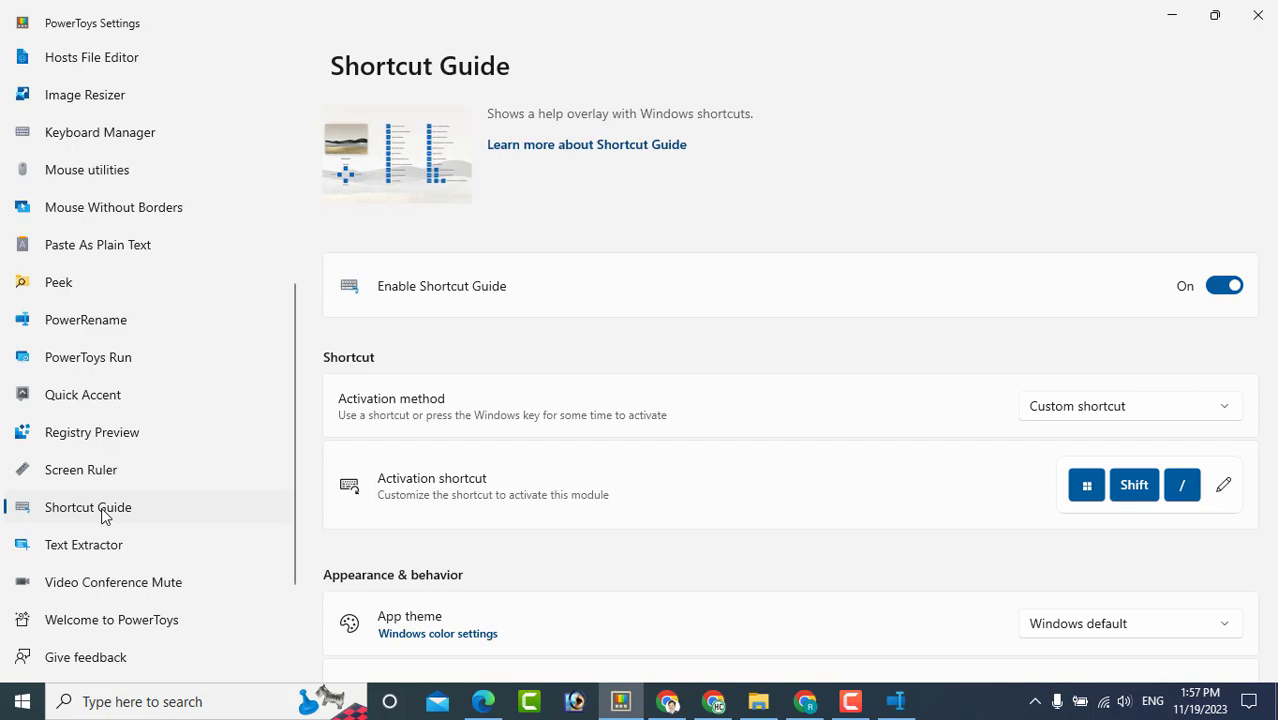
{"action": "key", "text": "super+shift+slash"}
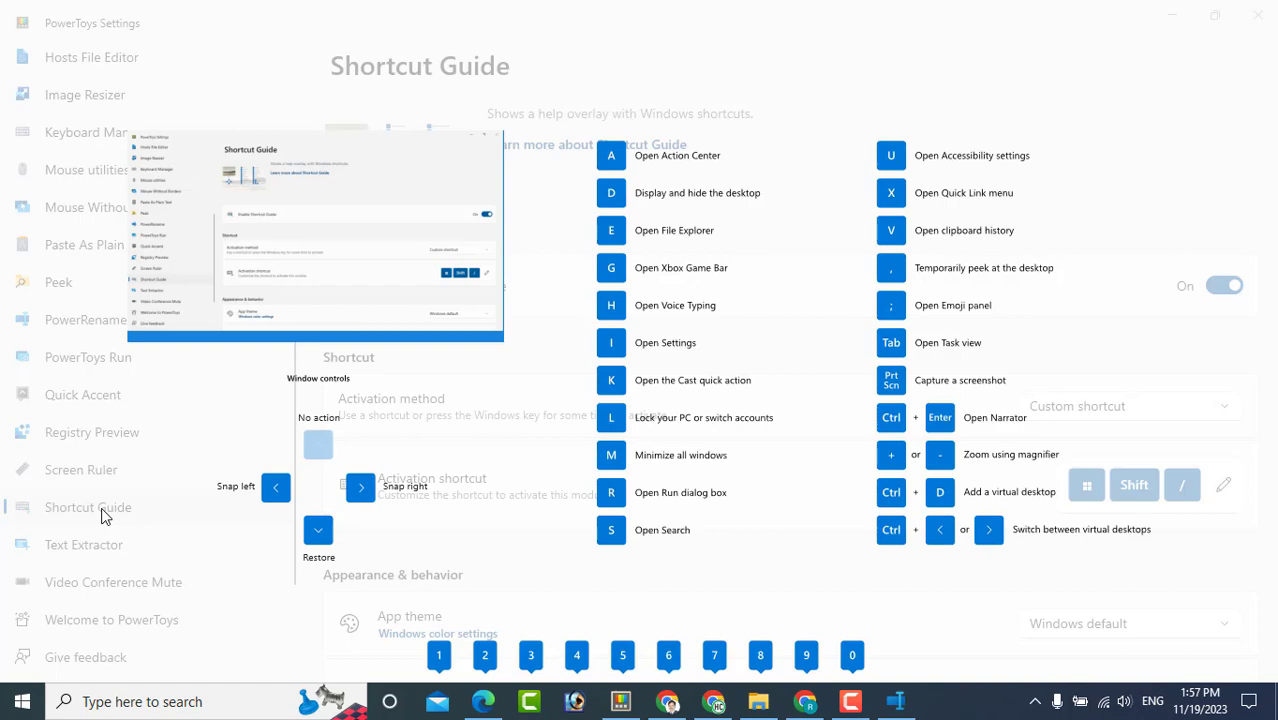
Demonstrate the window-snapping shortcuts by snapping PowerToys Settings to the right half, upper-right quarter and left half of the screen, and maximize it again.
{"action": "key", "text": "super+Right"}
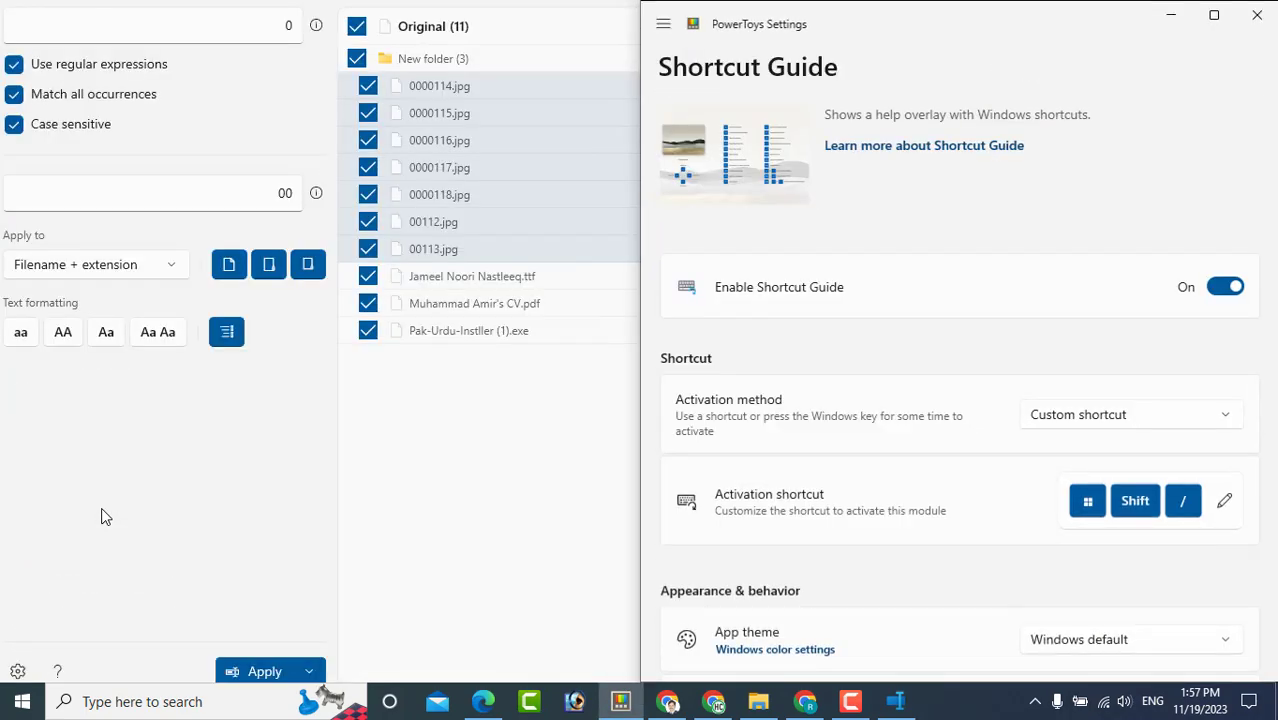
{"action": "key", "text": "super+Left"}
{"action": "key", "text": "super+Right"}
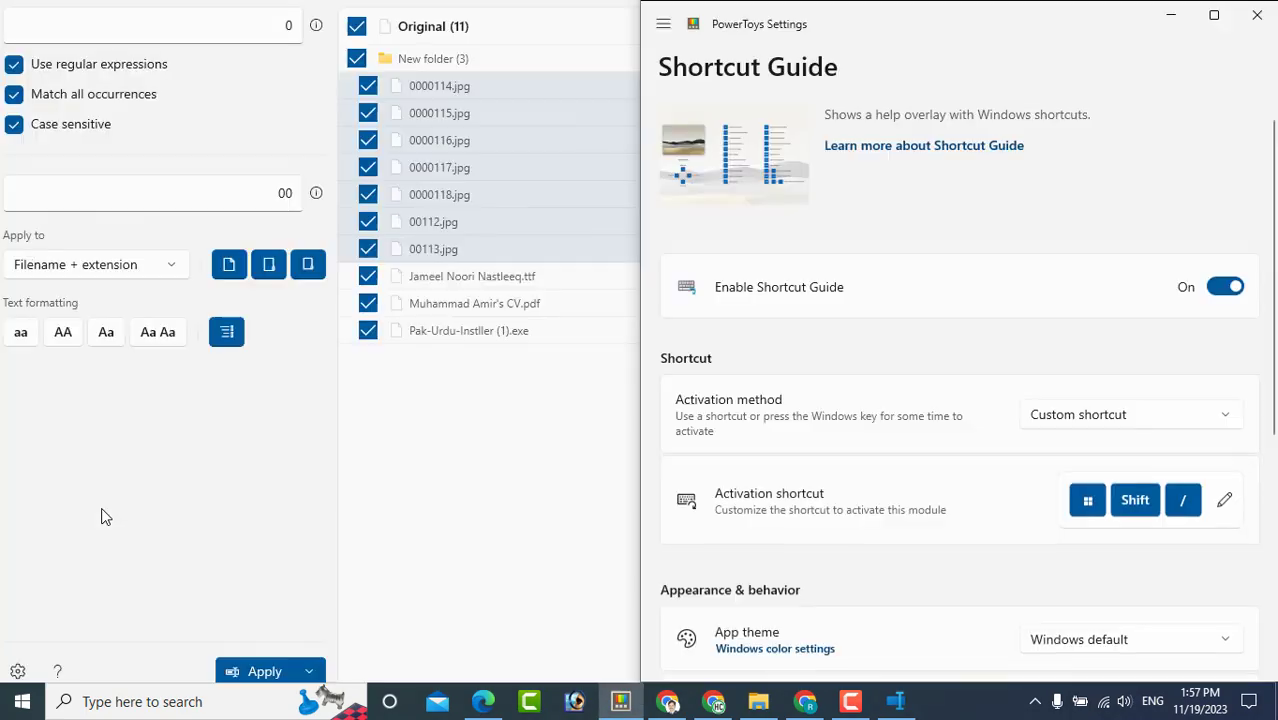
{"action": "key", "text": "super+Up"}
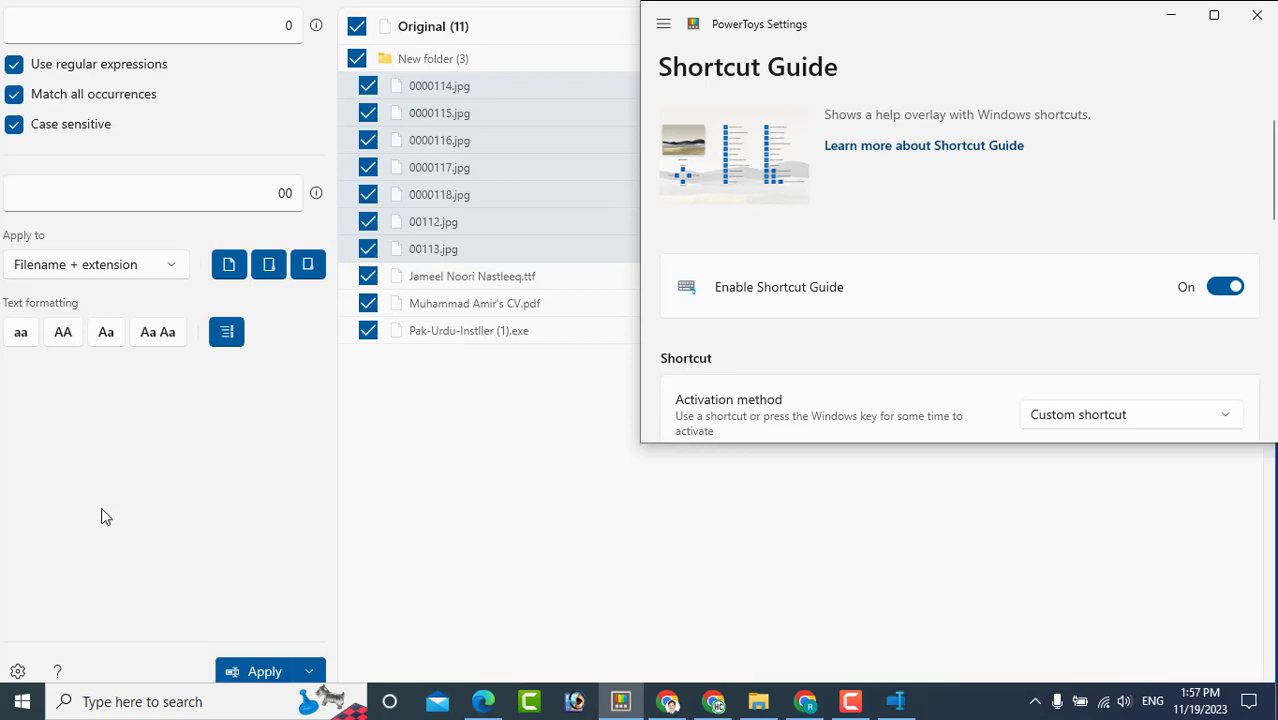
{"action": "key", "text": "super+Down"}
{"action": "key", "text": "super+Left"}
{"action": "key", "text": "super+Left"}
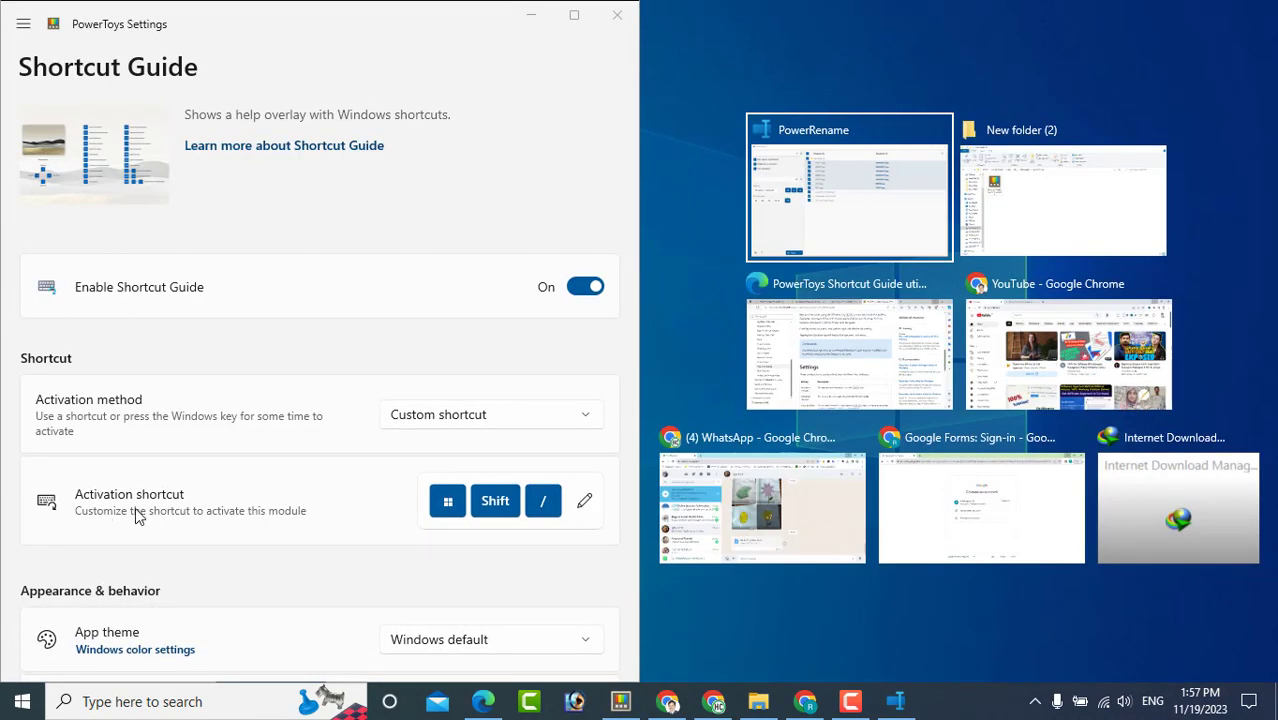
{"action": "left_click", "coordinate": [574, 15]}
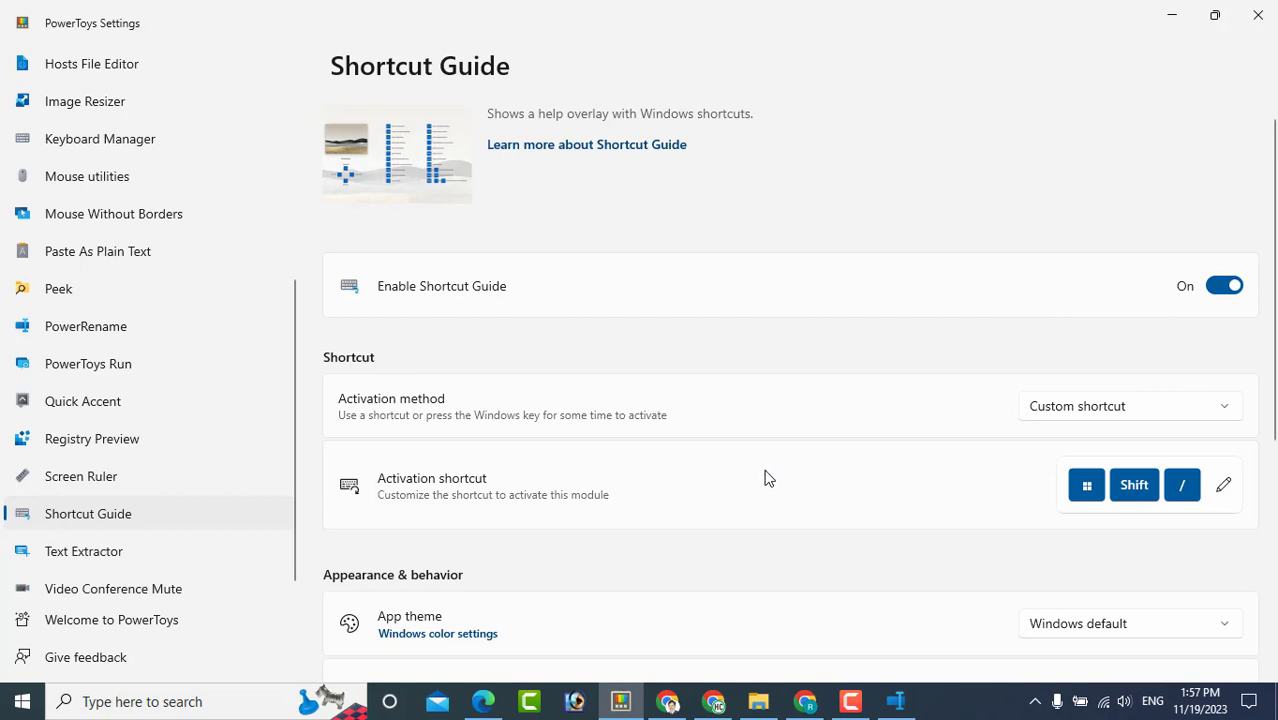
Show the Text Extractor settings page and use Text Extractor to copy the on-screen notice about OCR pack languages, including its link text.
{"action": "left_click", "coordinate": [55, 560]}
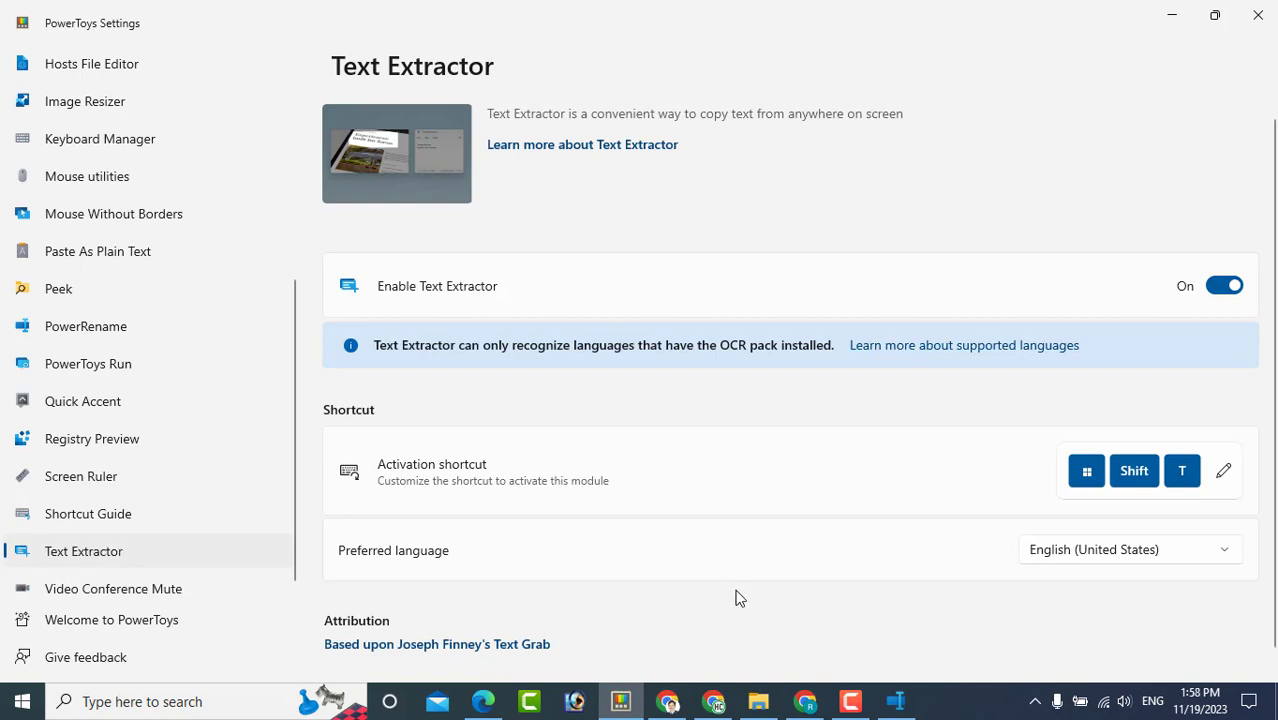
{"action": "scroll", "coordinate": [665, 468], "scroll_direction": "down", "scroll_amount": 1}
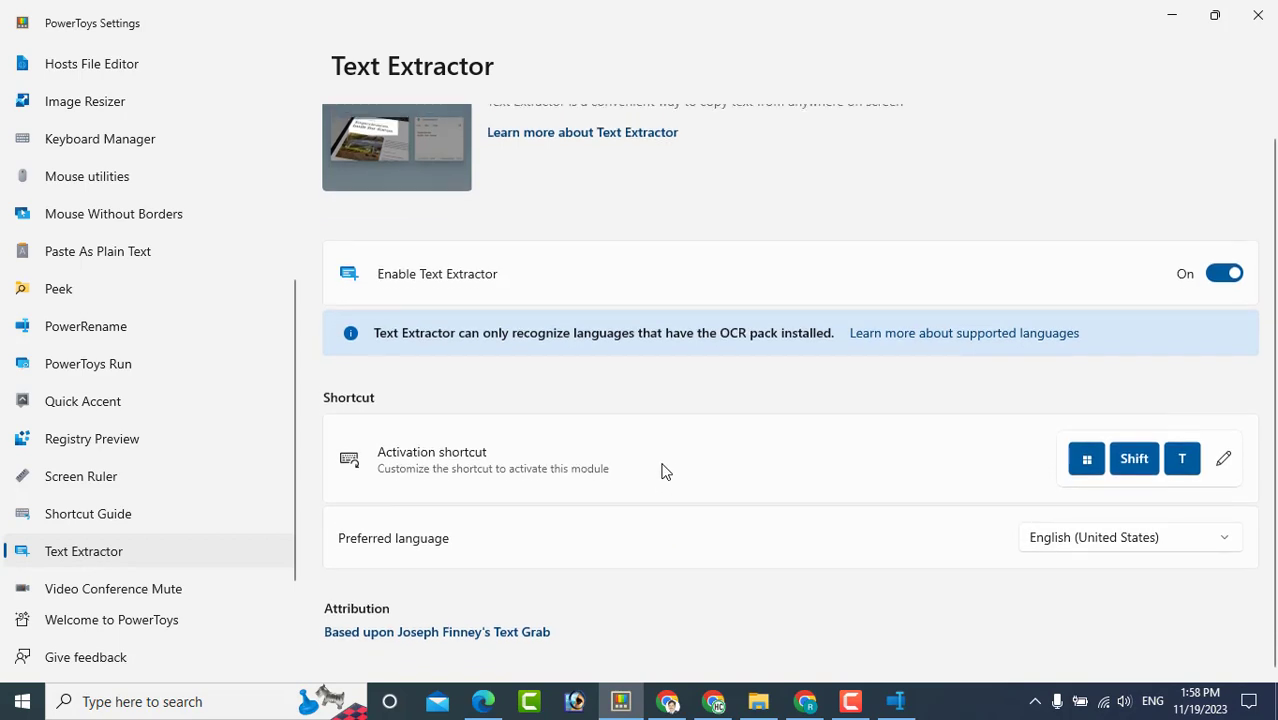
{"action": "scroll", "coordinate": [660, 466], "scroll_direction": "up", "scroll_amount": 1}
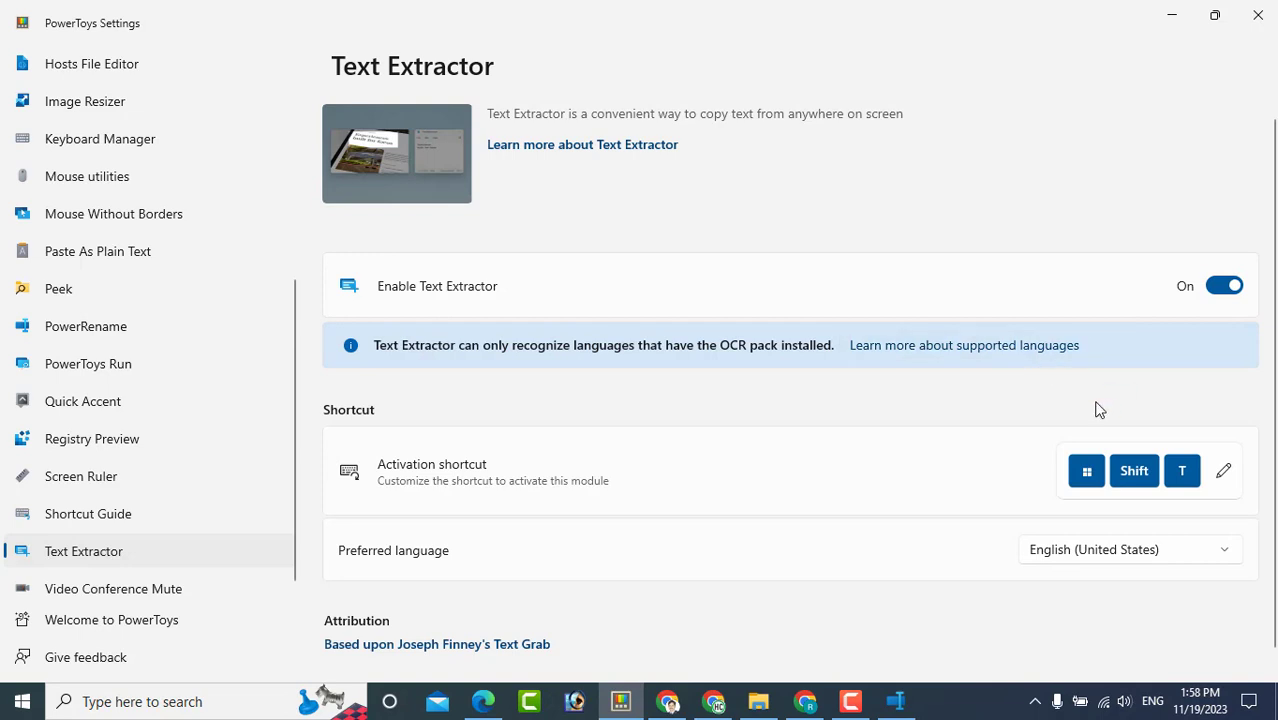
{"action": "key", "text": "super+shift+t"}
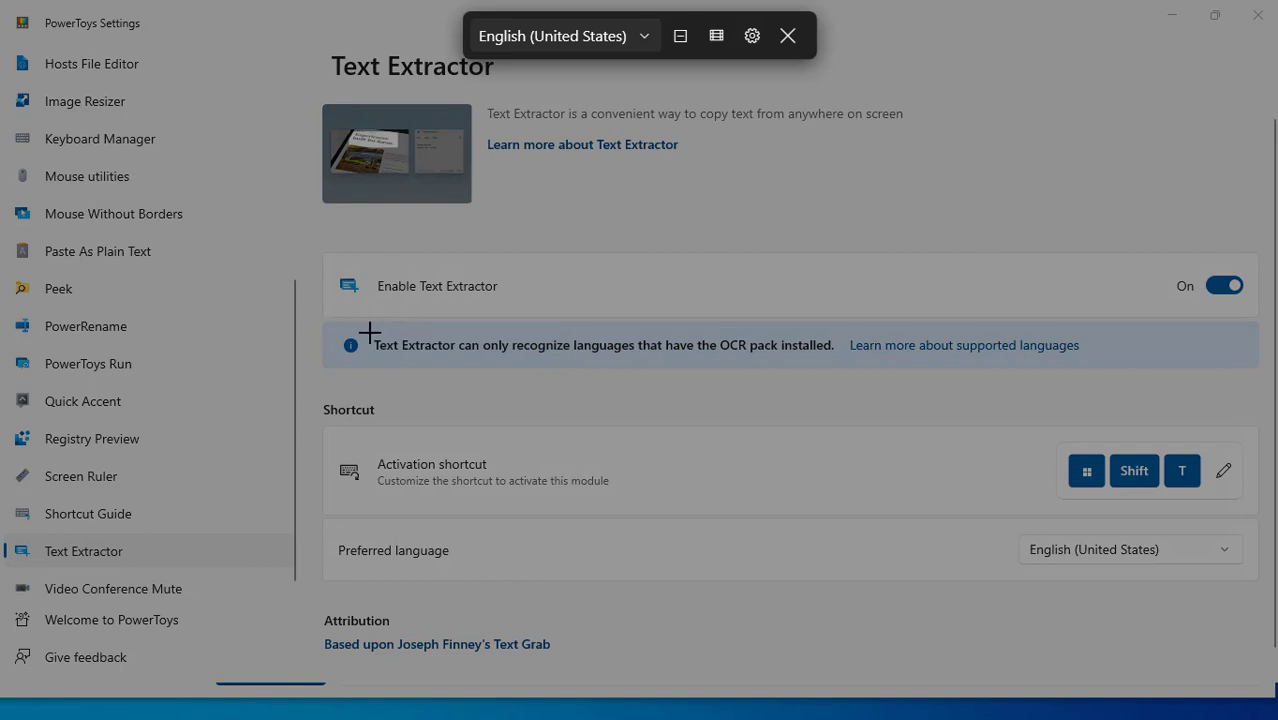
{"action": "left_click_drag", "start_coordinate": [372, 332], "coordinate": [1108, 362]}
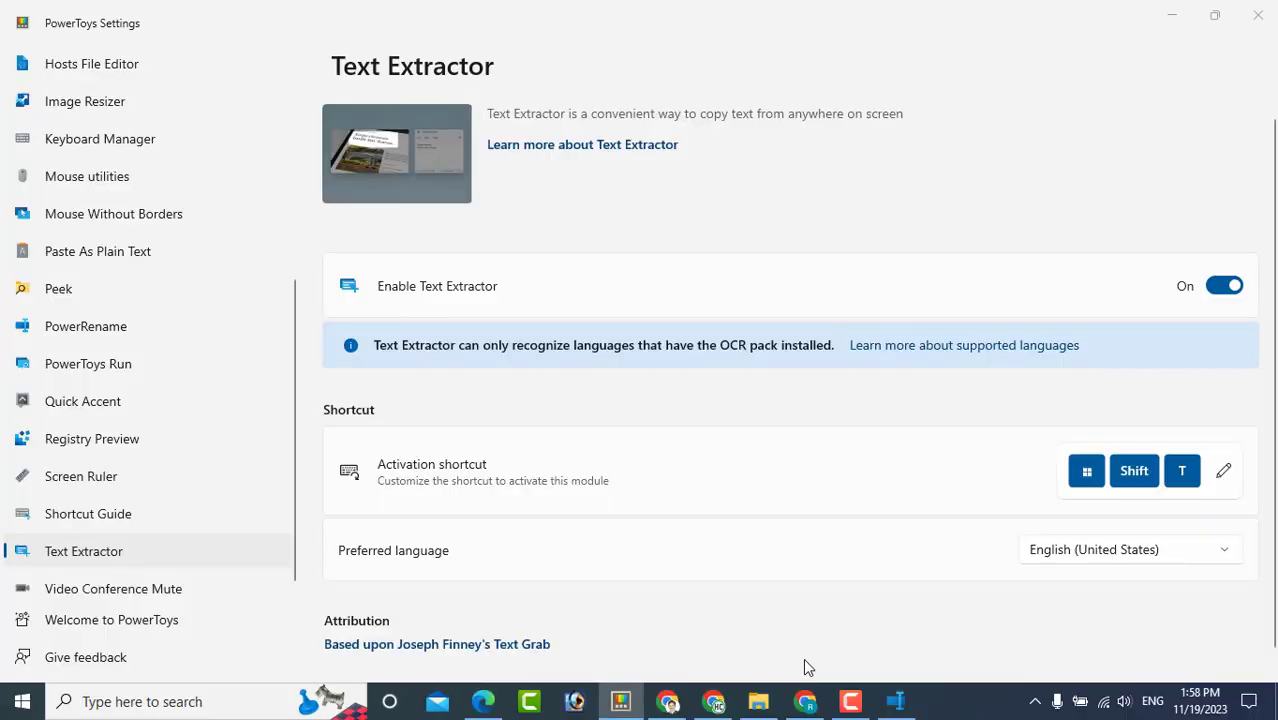
Open a new Notepad document and paste the extracted OCR pack notice into it.
{"action": "key", "text": "super"}
{"action": "type", "text": "not"}
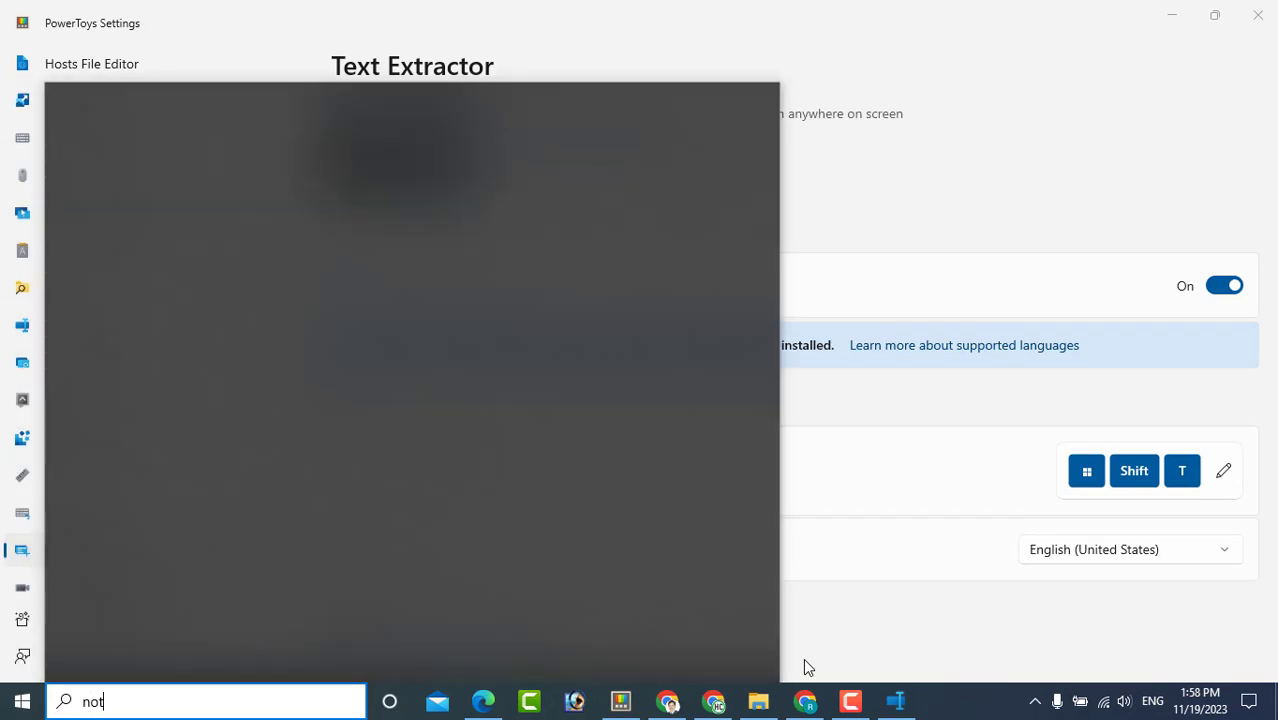
{"action": "key", "text": "Return"}
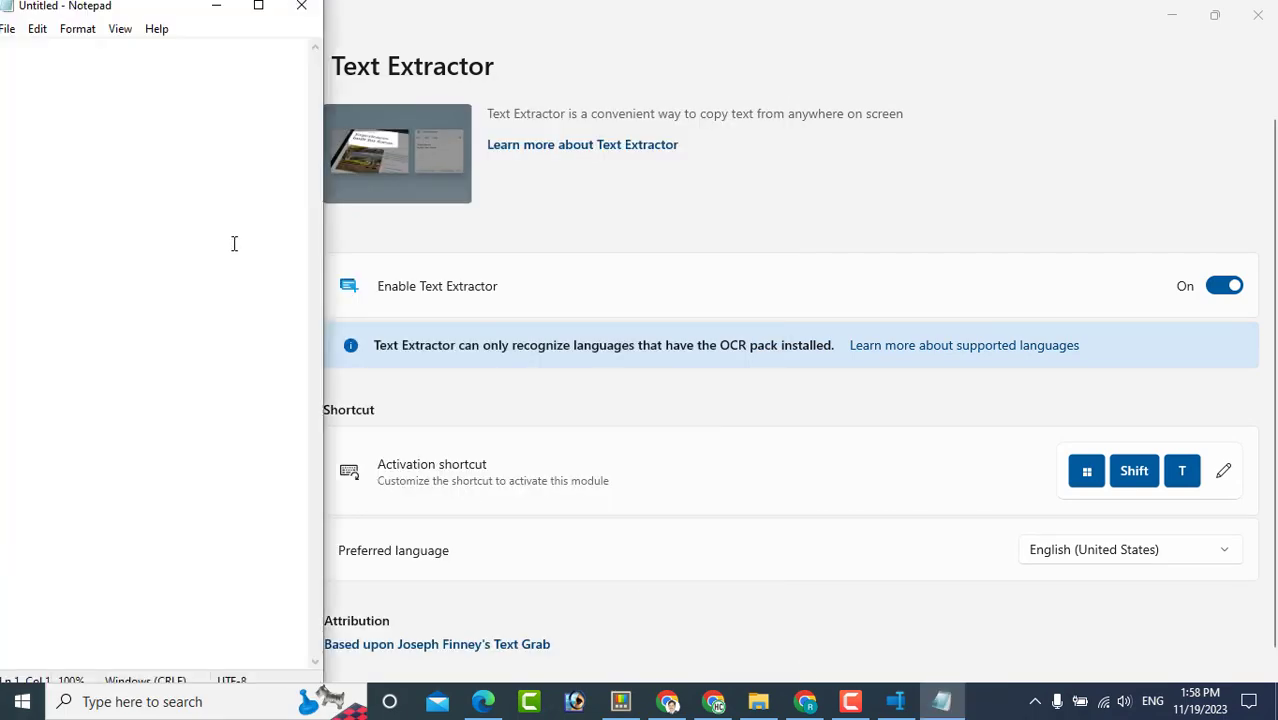
{"action": "right_click", "coordinate": [197, 157]}
{"action": "left_click", "coordinate": [242, 238]}
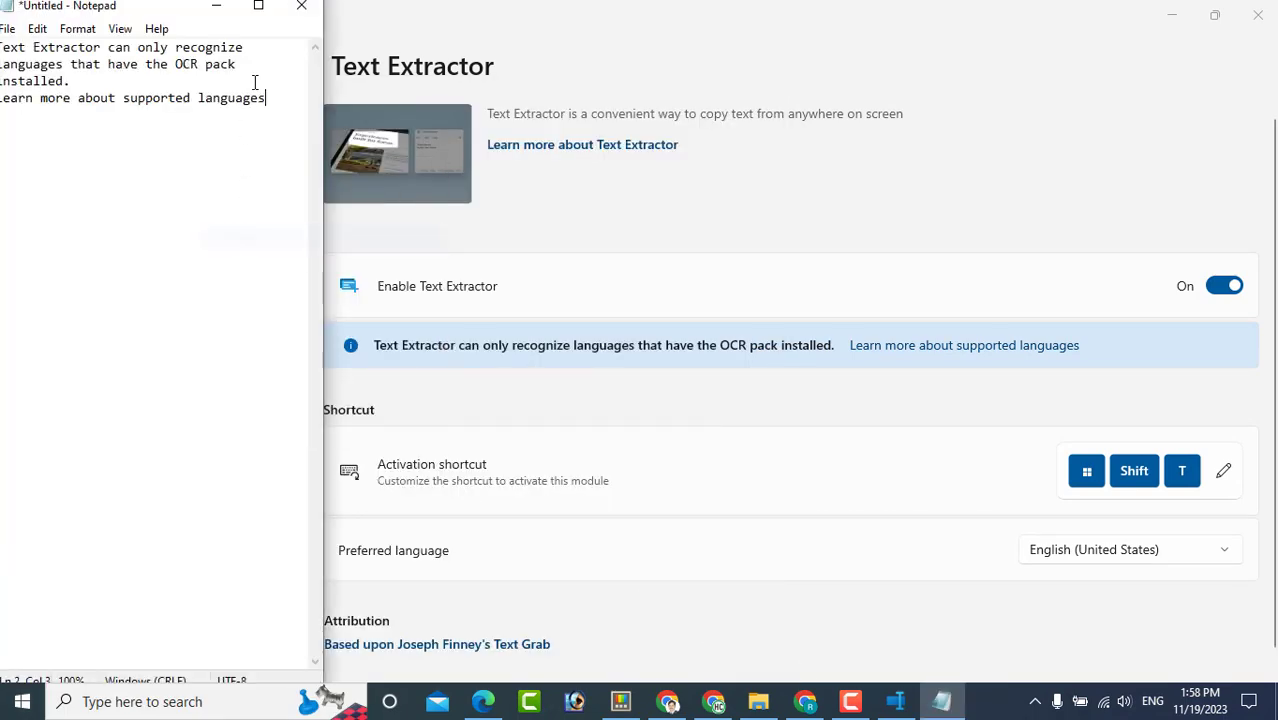
Maximize the Notepad window to view the pasted notice, and close the document without saving.
{"action": "left_click", "coordinate": [258, 6]}
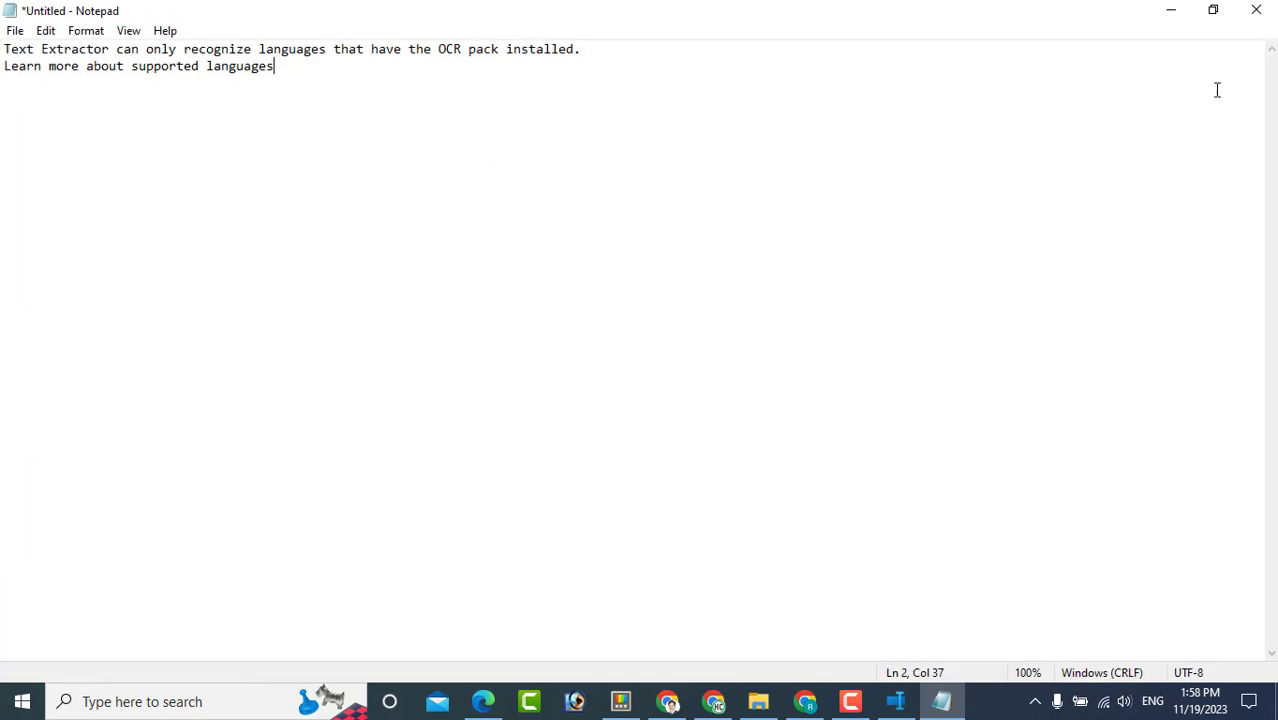
{"action": "left_click", "coordinate": [1256, 10]}
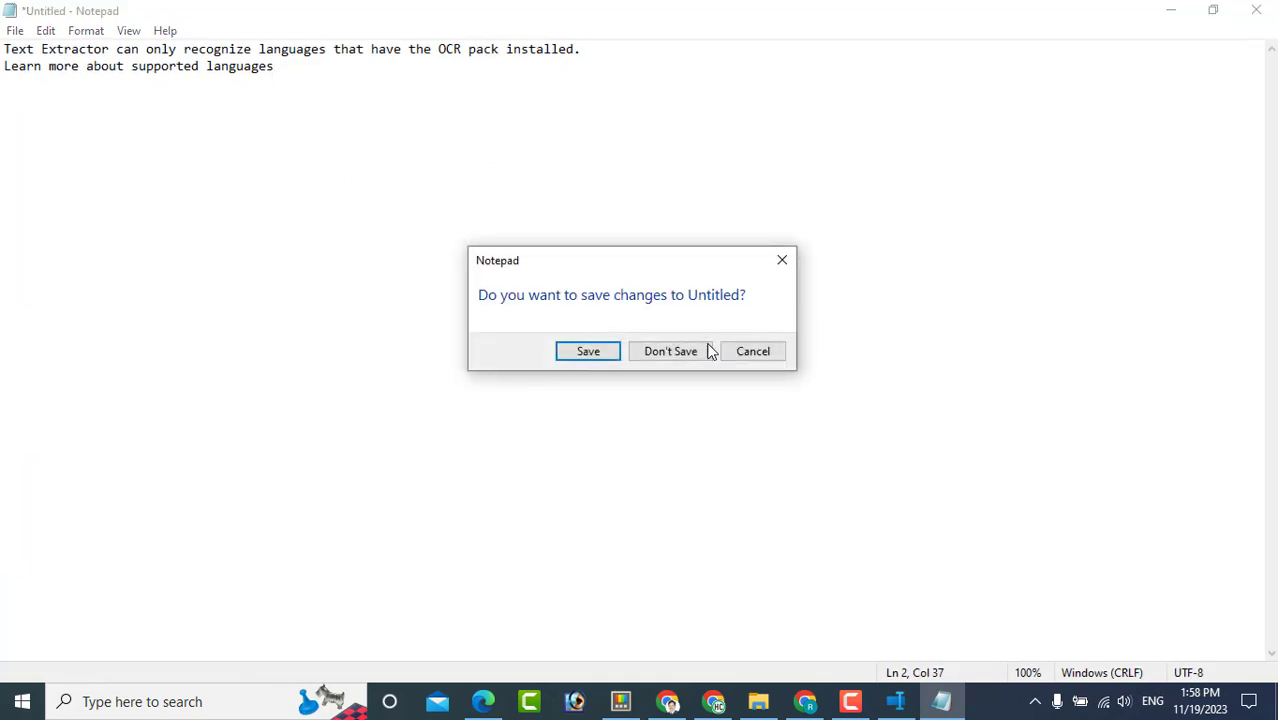
{"action": "left_click", "coordinate": [673, 351]}
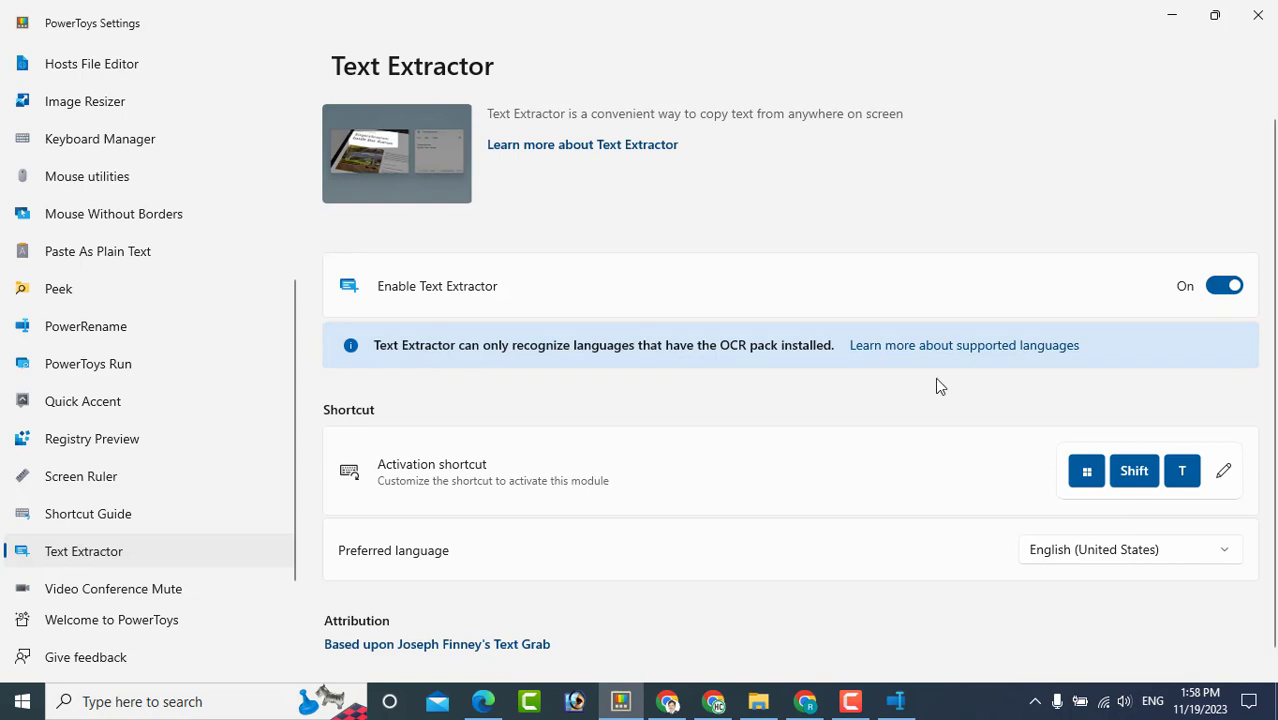
Extract the Text Extractor description and its Learn more line from the screen, and paste them into a new Notepad document.
{"action": "key", "text": "super+shift+t"}
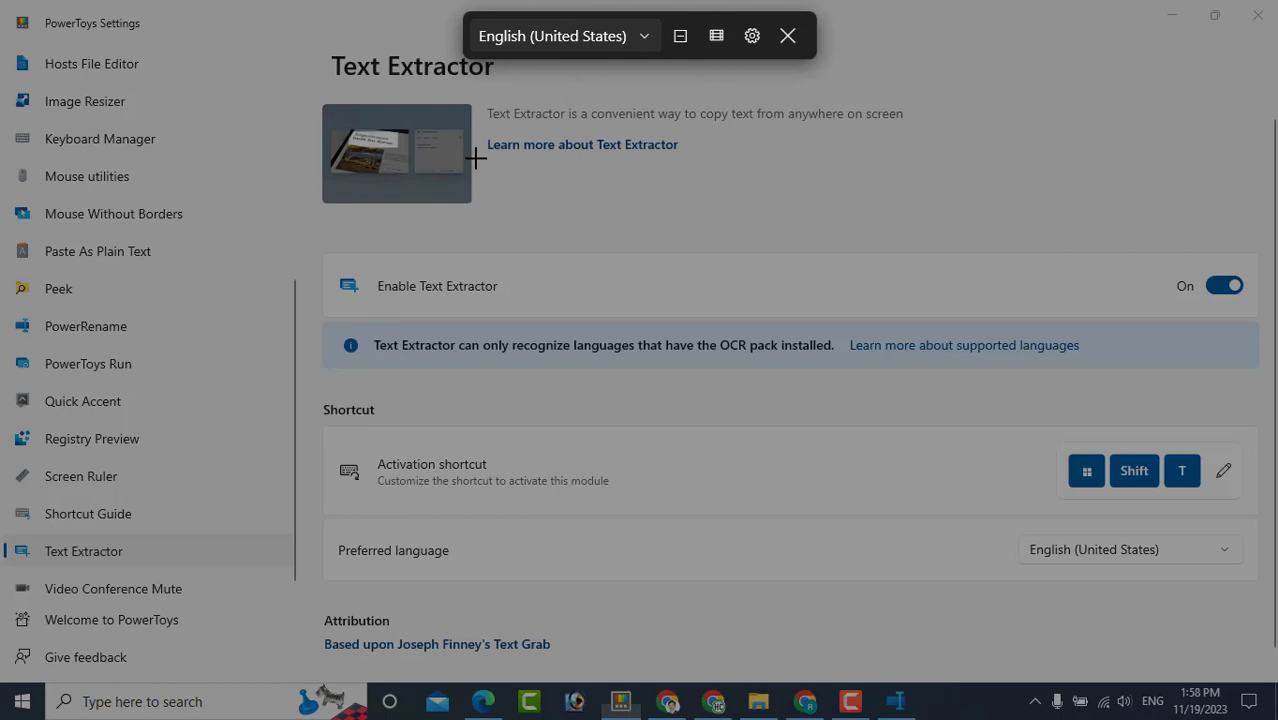
{"action": "left_click_drag", "start_coordinate": [479, 100], "coordinate": [946, 156]}
{"action": "key", "text": "super"}
{"action": "type", "text": "not"}
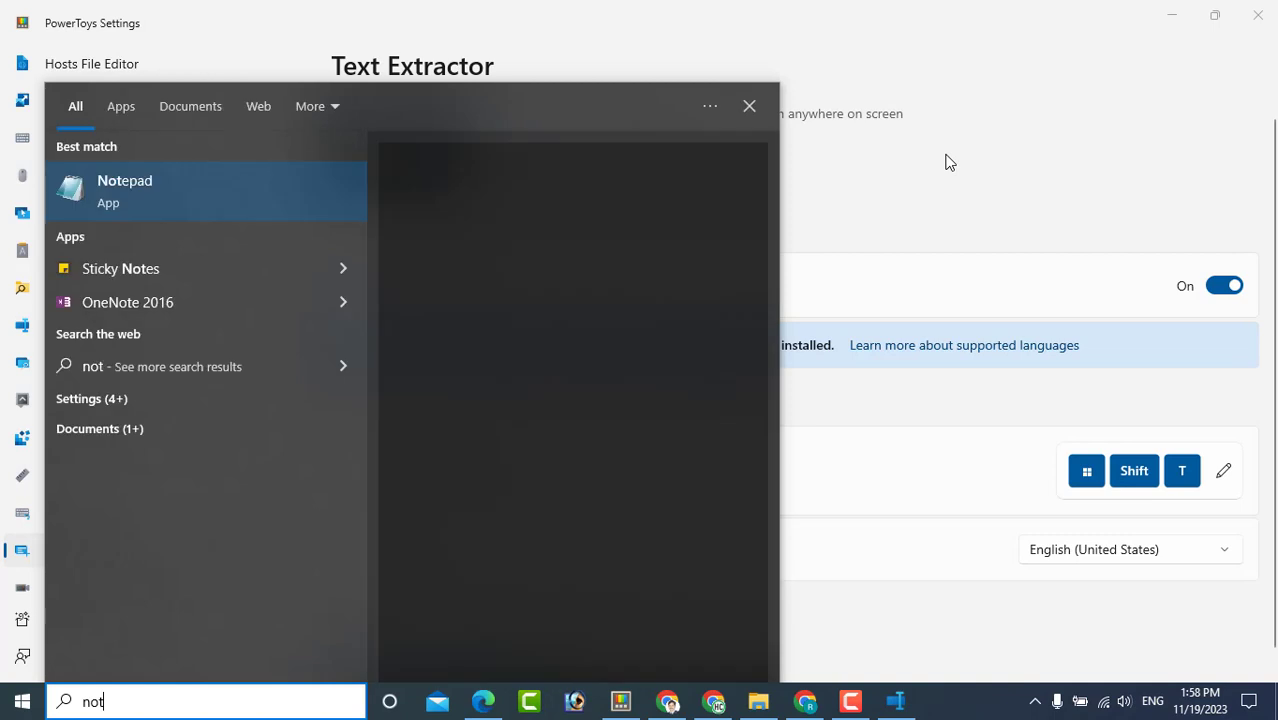
{"action": "key", "text": "Return"}
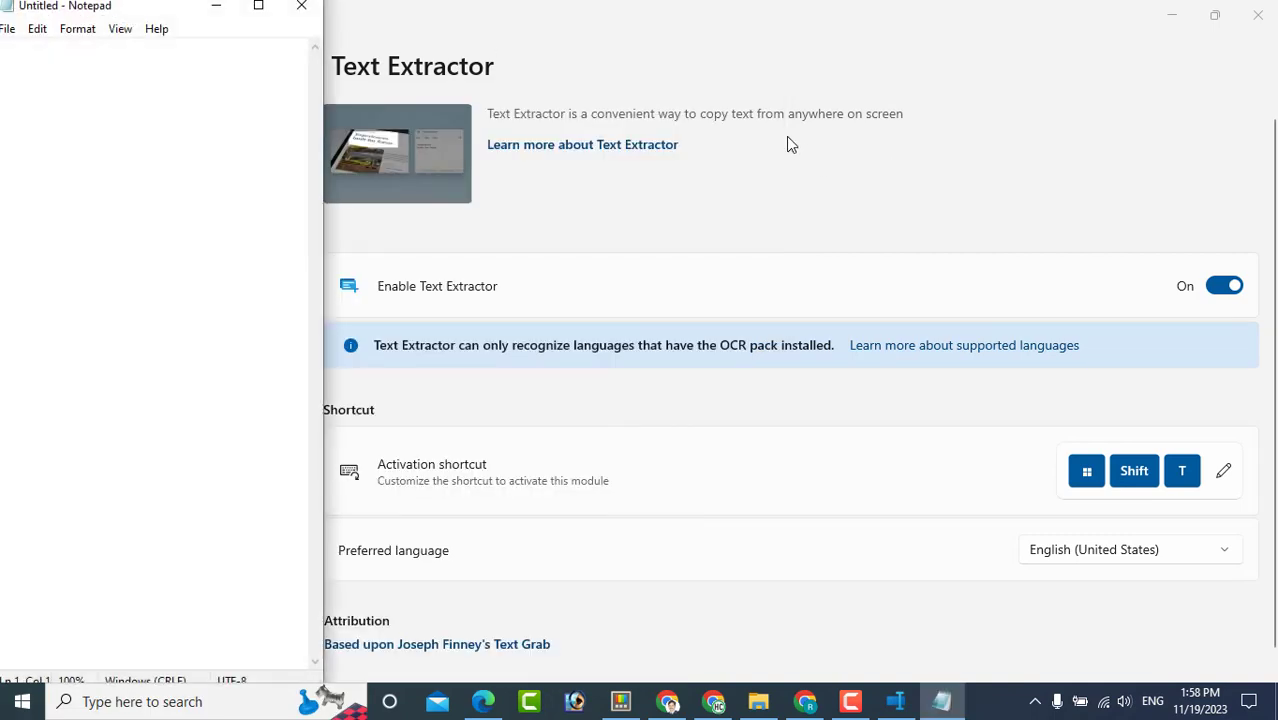
{"action": "type", "text": "Text Extractor is a convenient way to copy text from anywhere on screen Learn more about Text Extractor"}
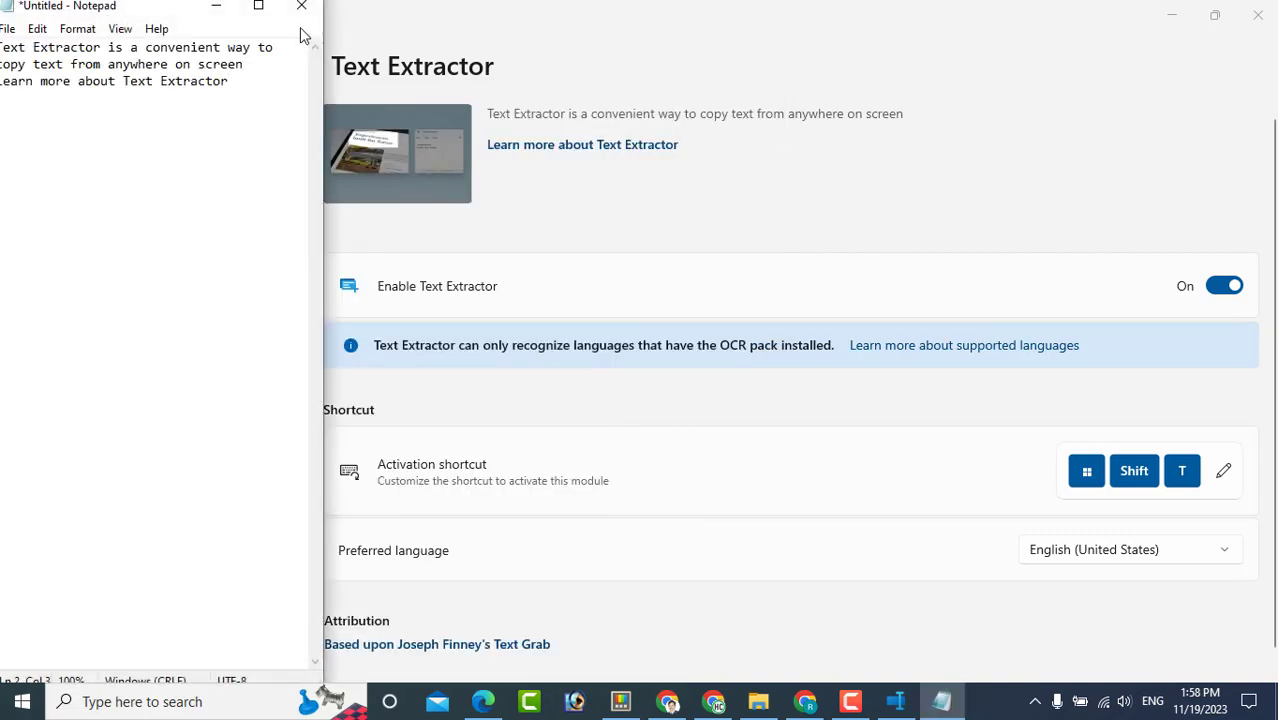
Move the Notepad window fully into view over the settings page and close it without saving.
{"action": "left_click_drag", "start_coordinate": [171, 14], "coordinate": [499, 64]}
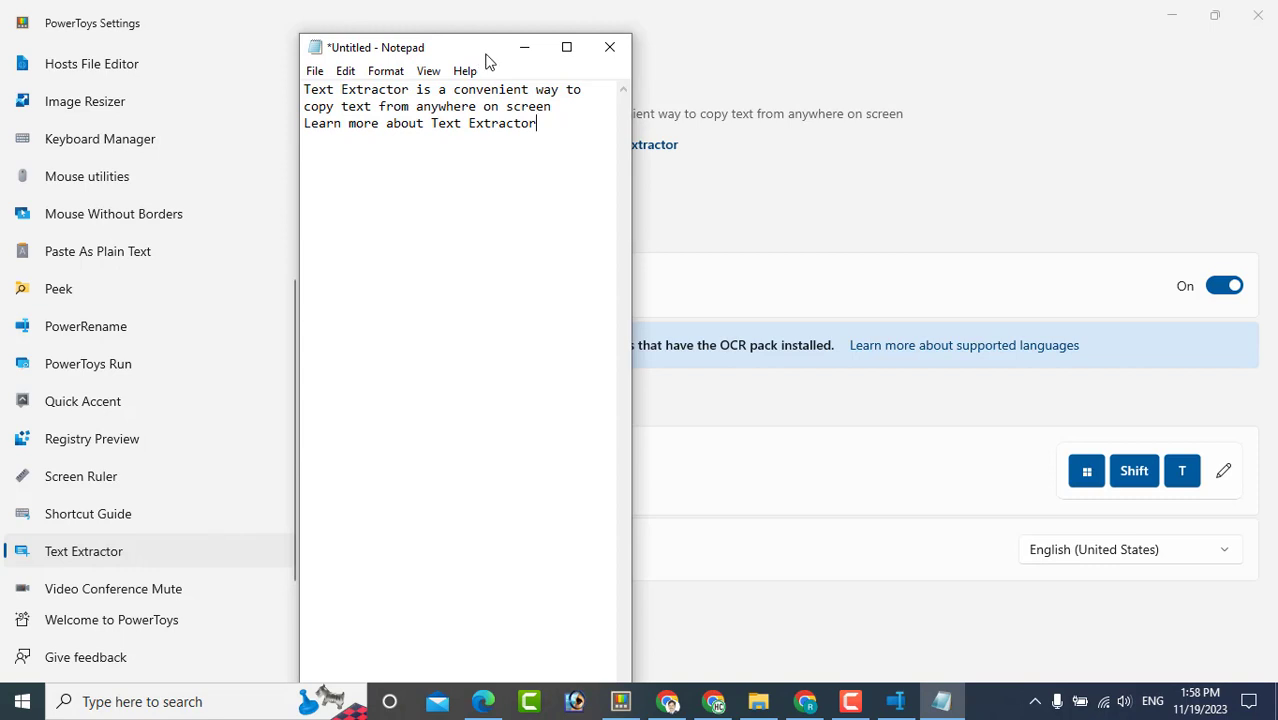
{"action": "left_click", "coordinate": [609, 47]}
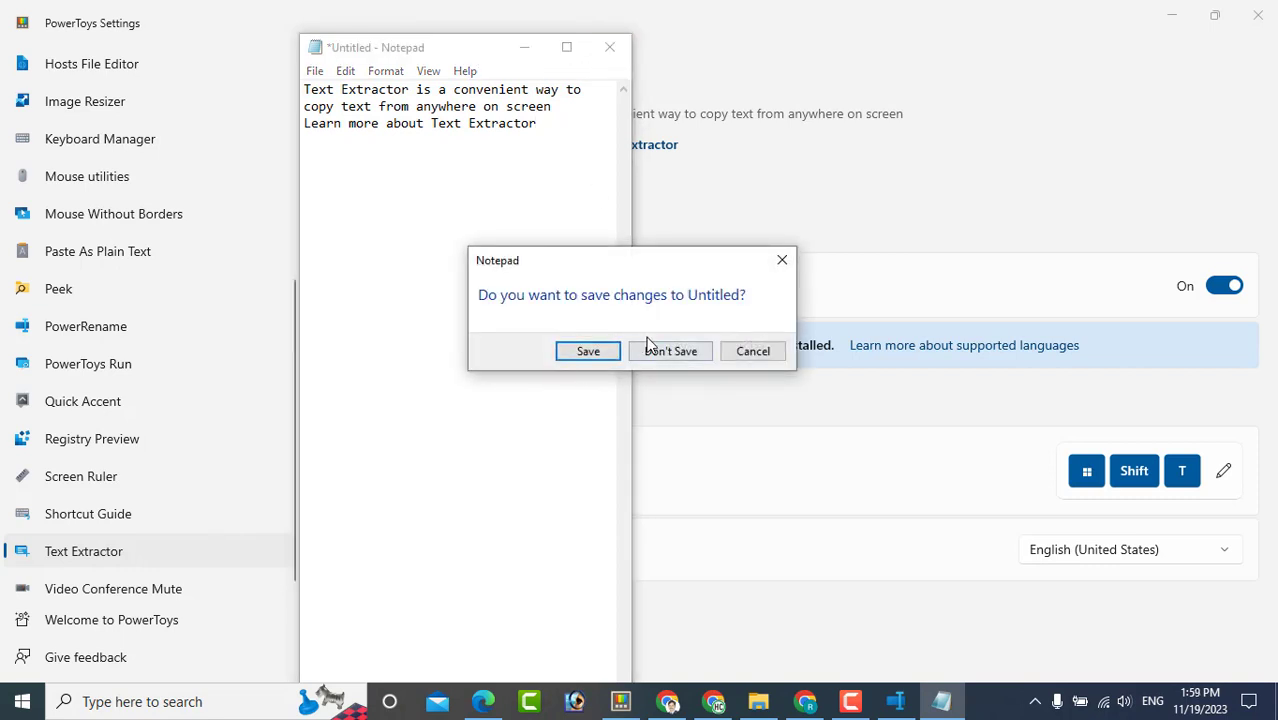
{"action": "left_click", "coordinate": [655, 350]}
Show the Video Conference Mute settings page.
{"action": "left_click", "coordinate": [163, 588]}
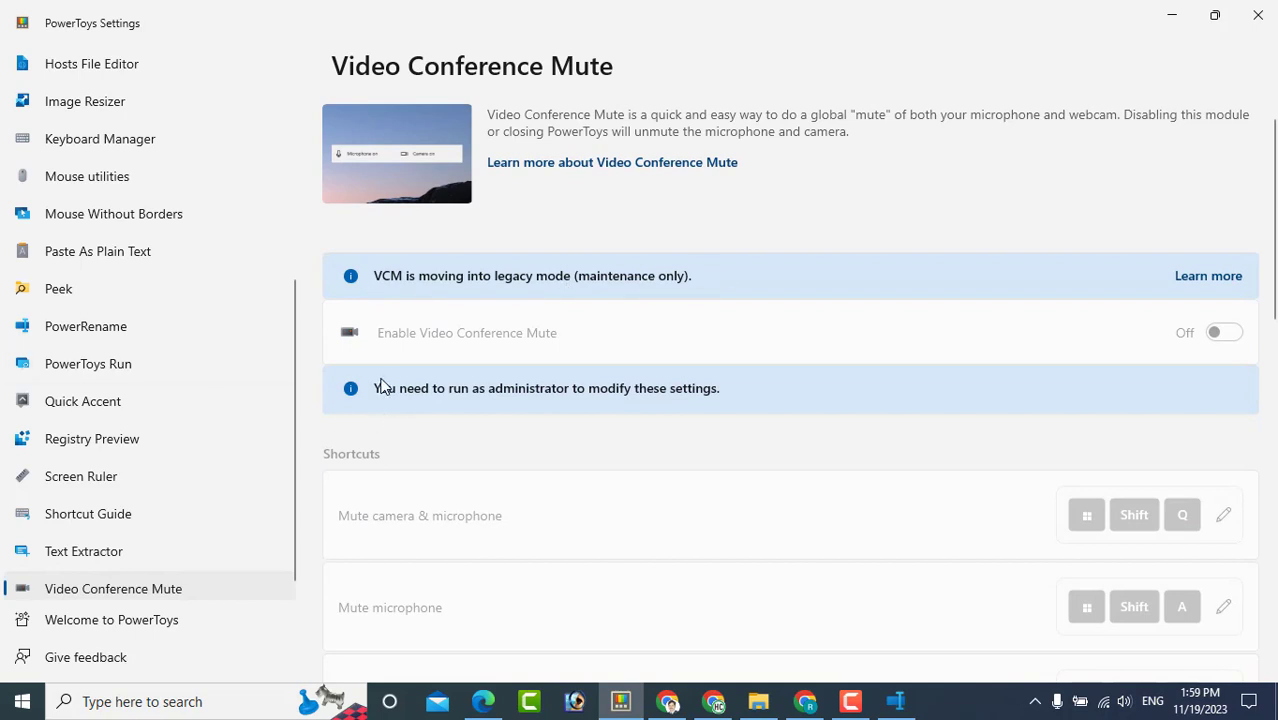
{"action": "scroll", "coordinate": [174, 548], "scroll_direction": "up", "scroll_amount": 1}
{"action": "scroll", "coordinate": [170, 543], "scroll_direction": "down", "scroll_amount": 1}
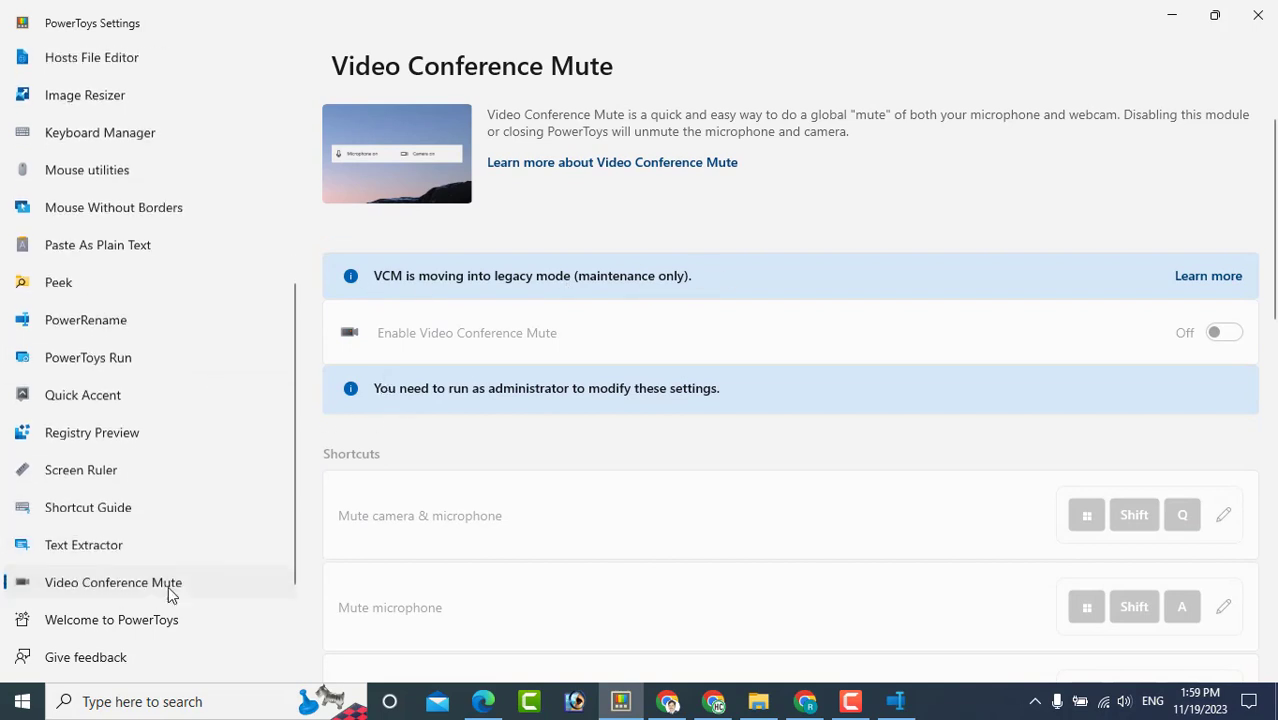